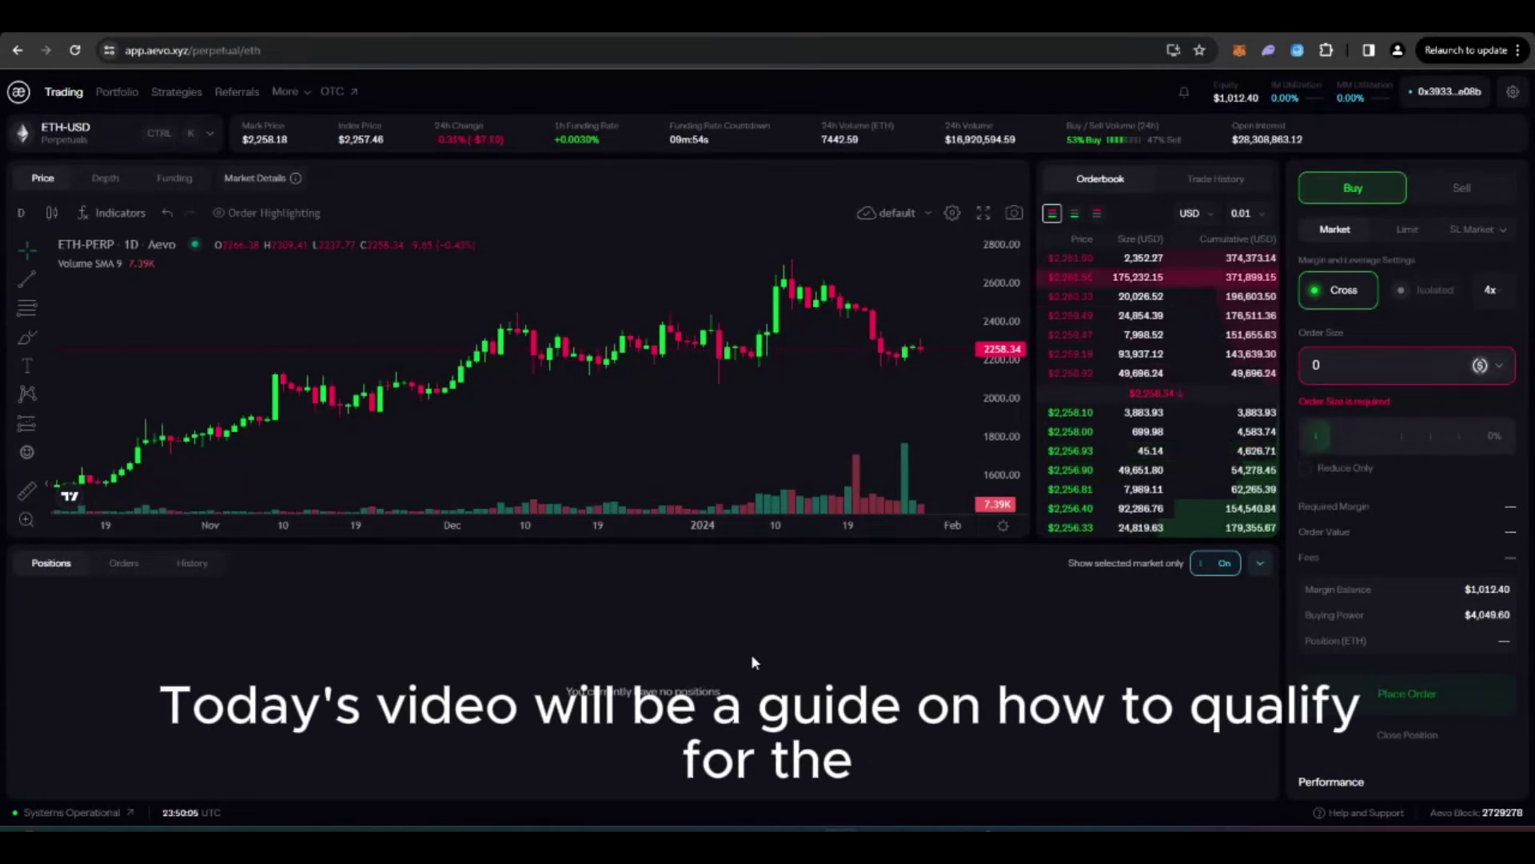
Open market search with Ctrl+K and switch the list to Options markets
scroll(913, 416, up, 5)
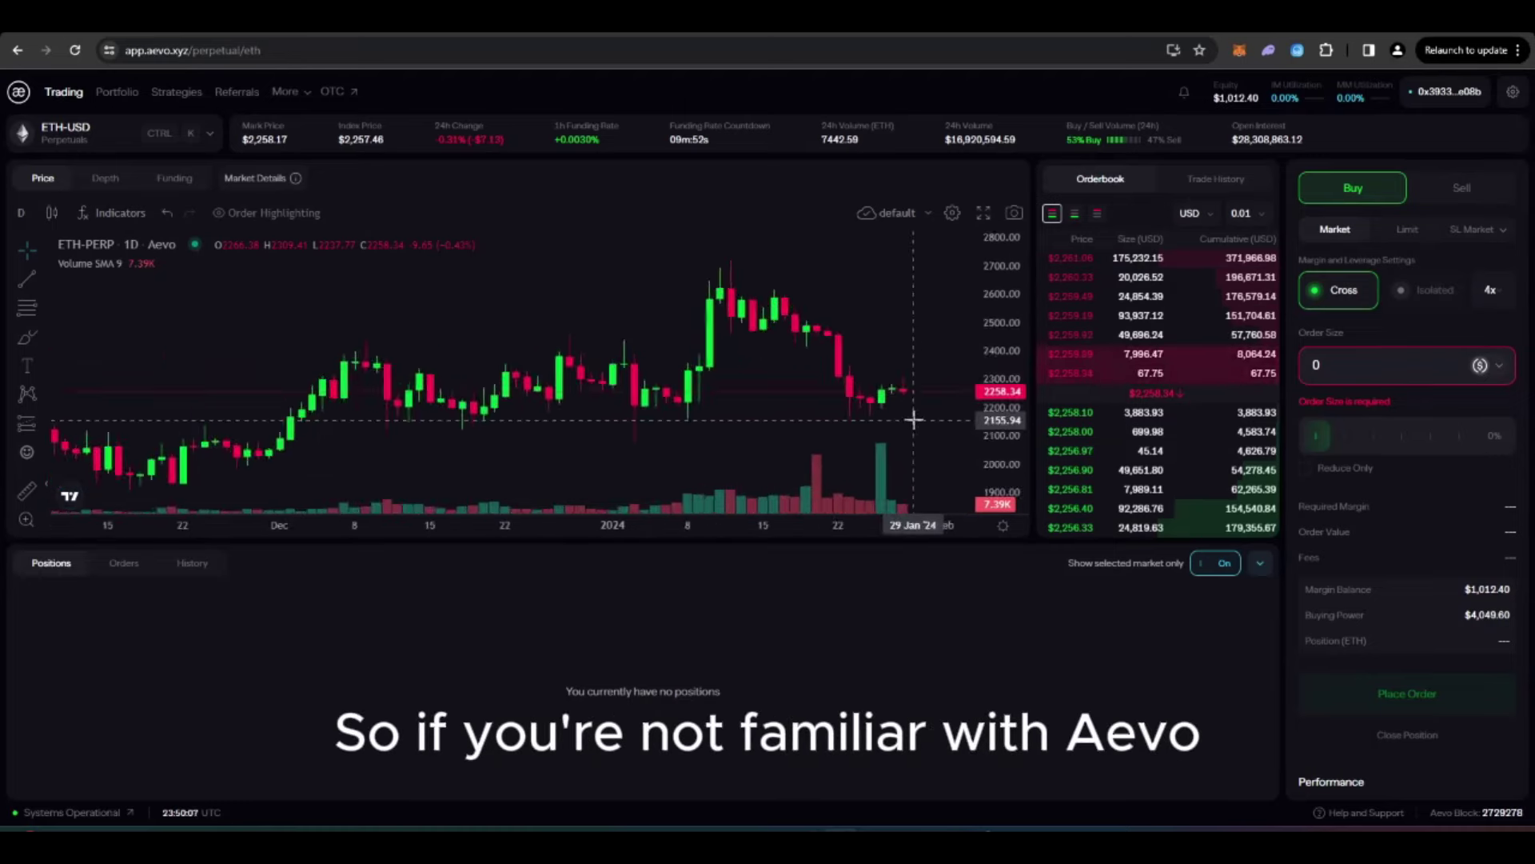
scroll(913, 419, down, 5)
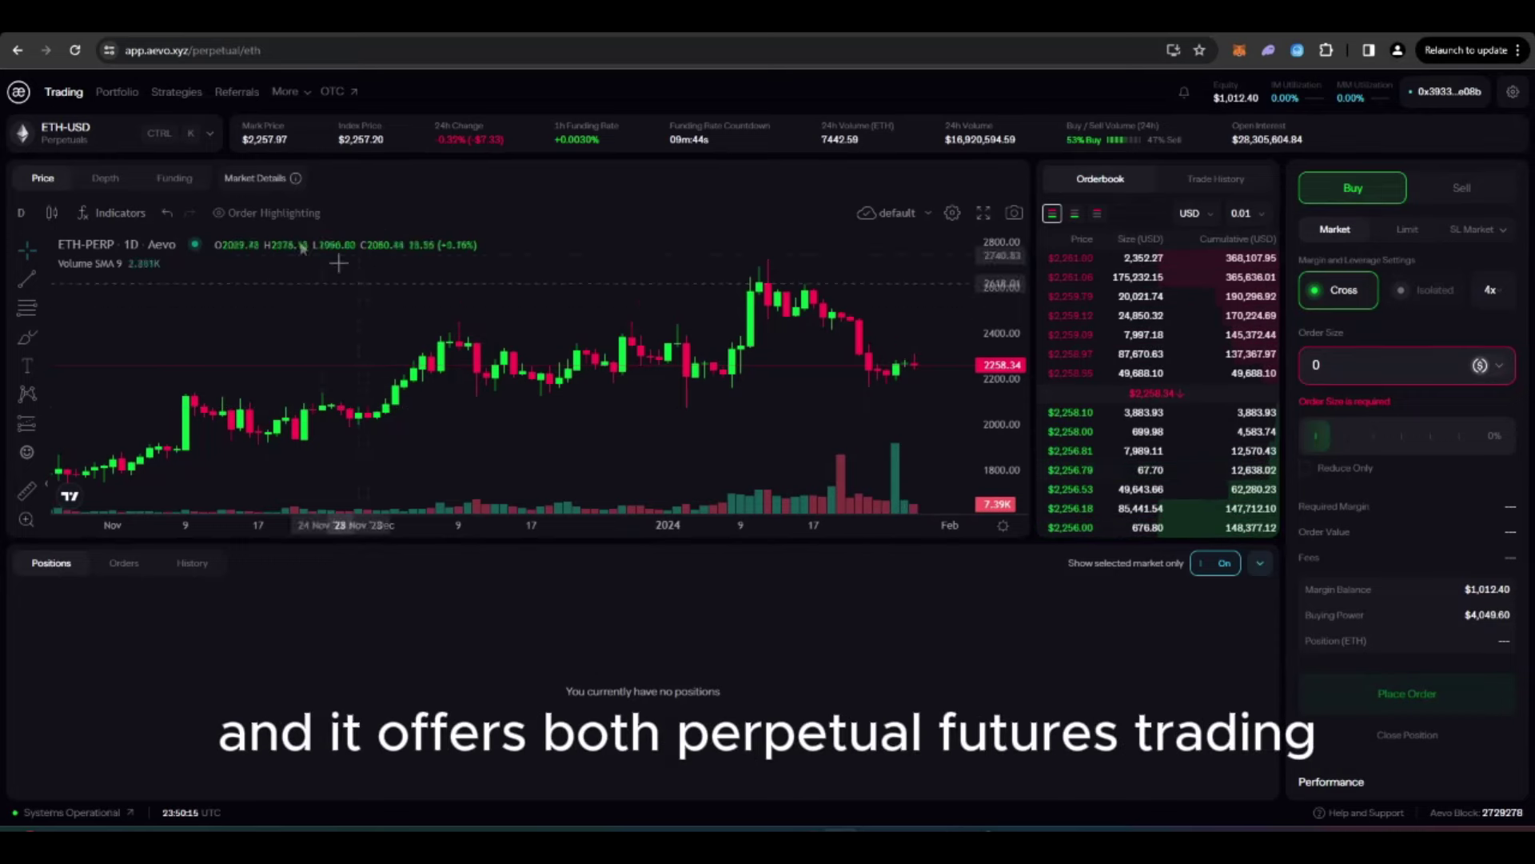
key(ctrl+k)
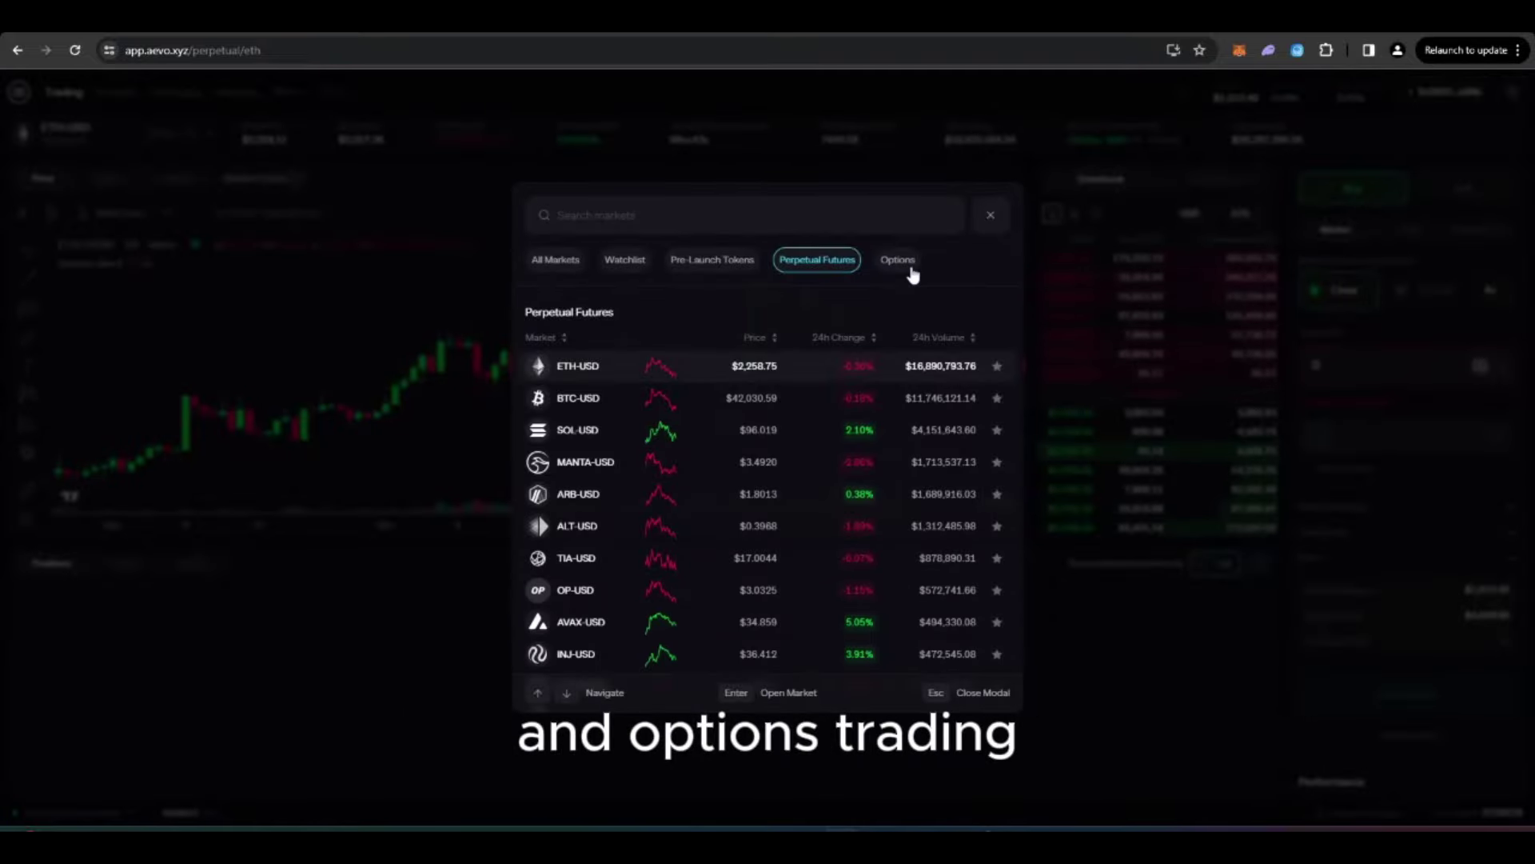
click(909, 266)
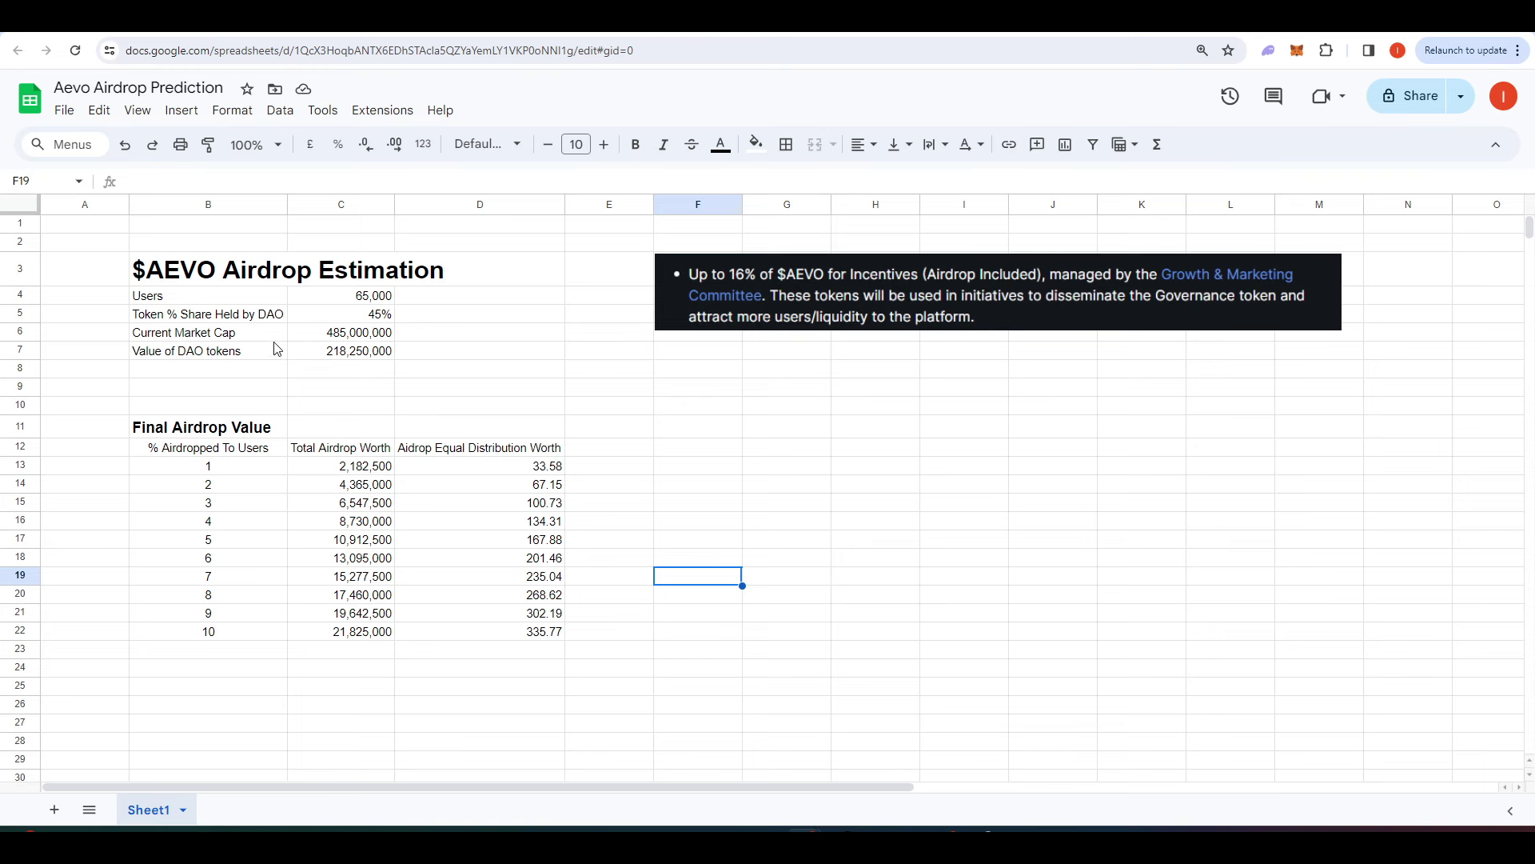
click(317, 335)
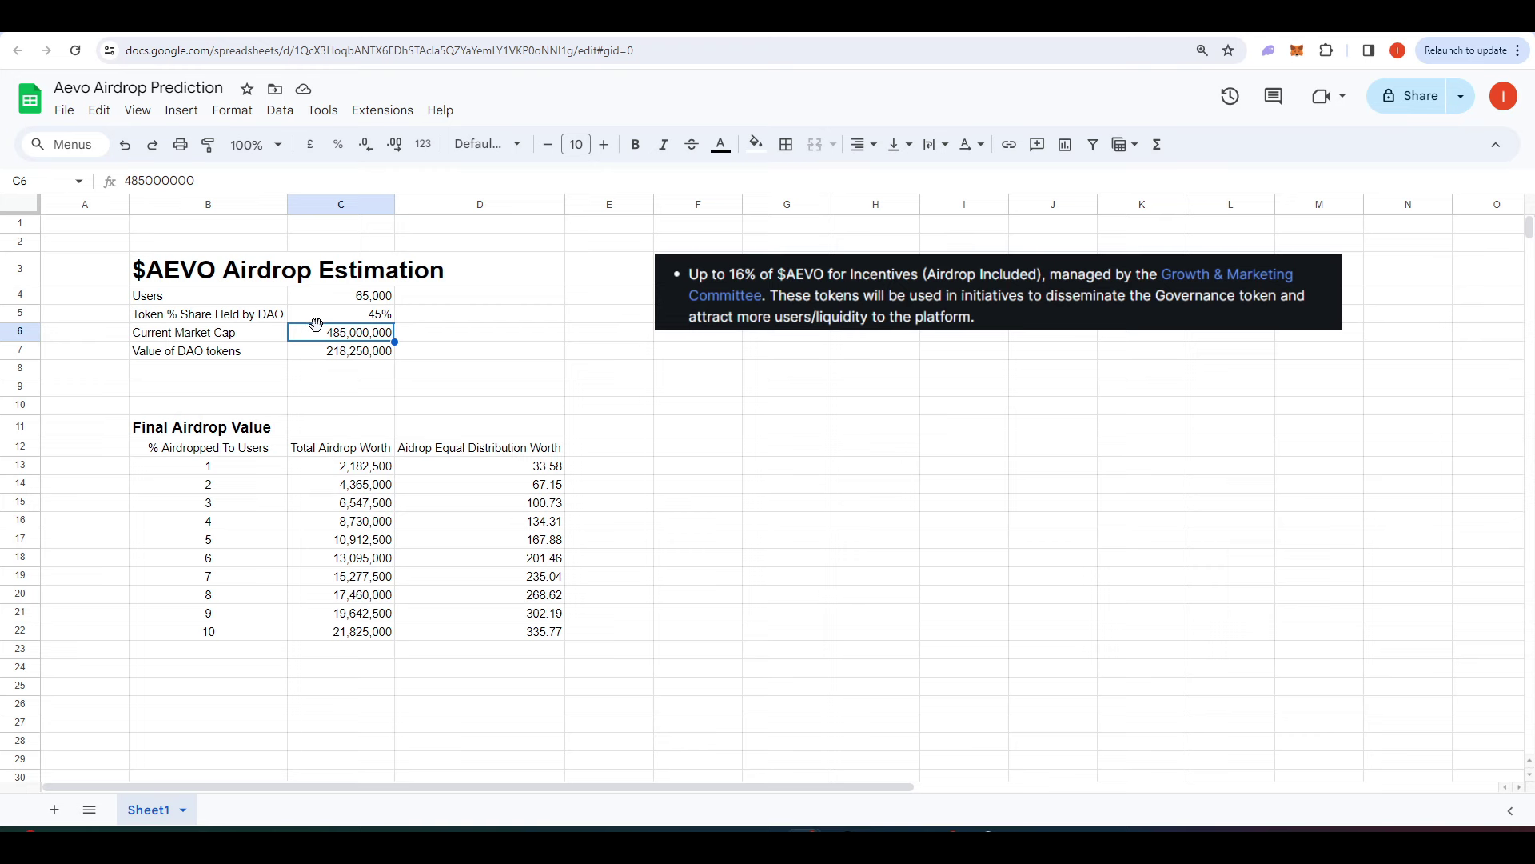
click(317, 357)
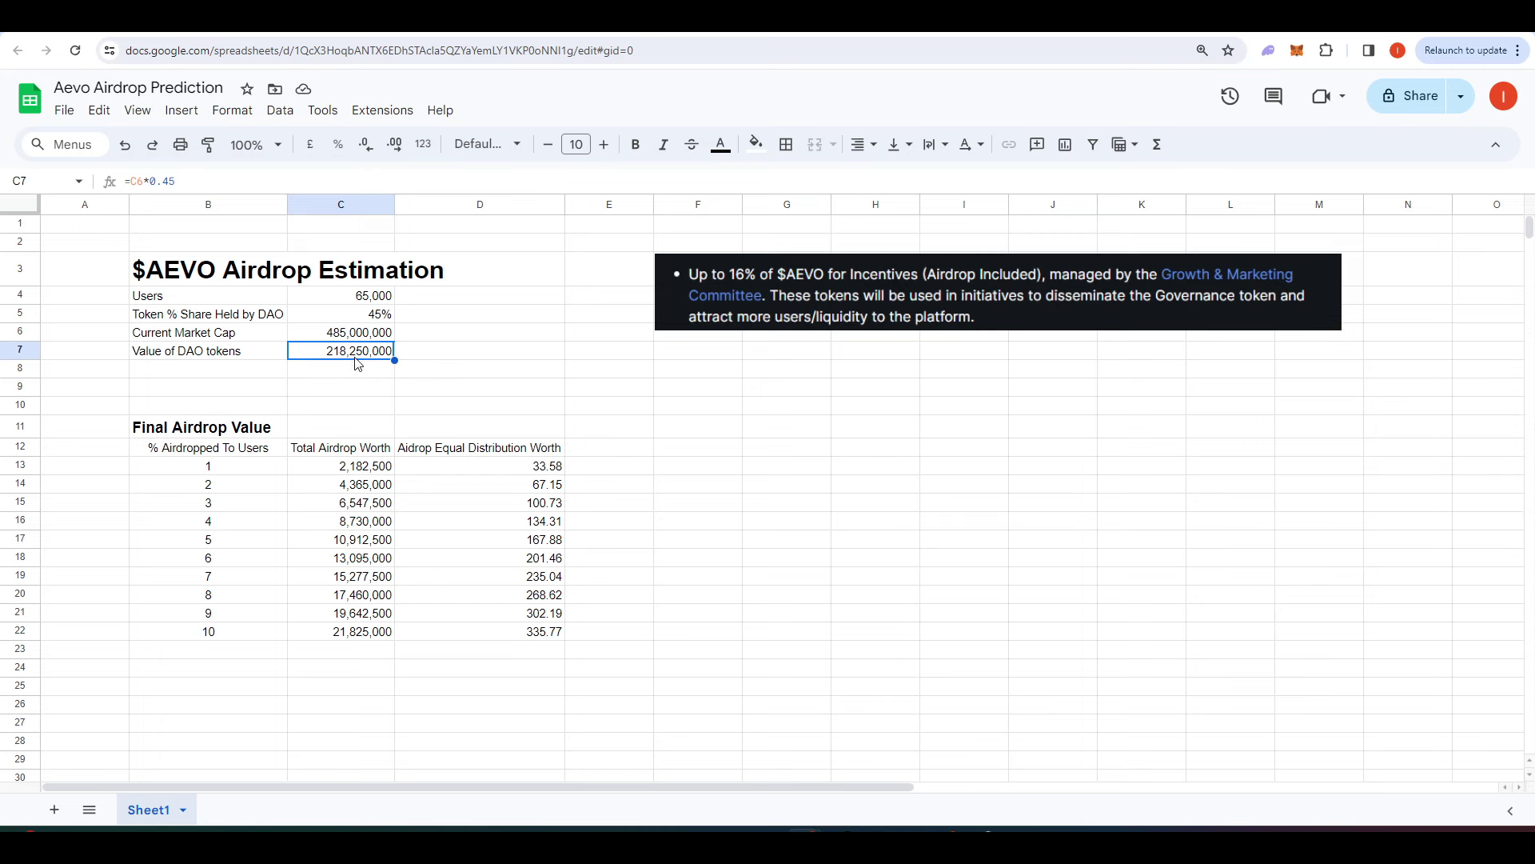
shift+click(452, 370)
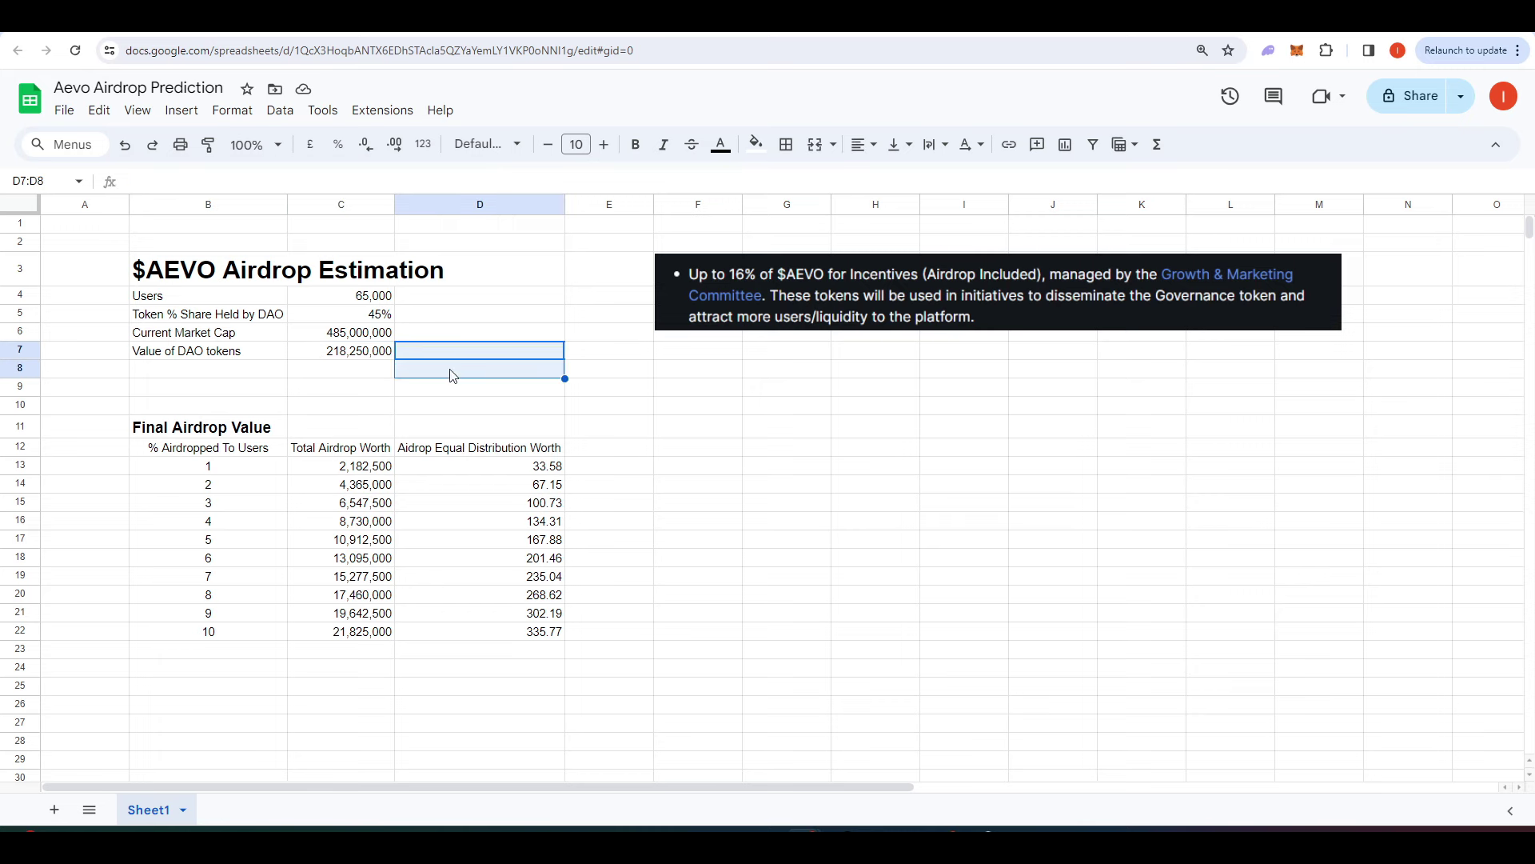
click(252, 430)
scroll(256, 439, down, 2)
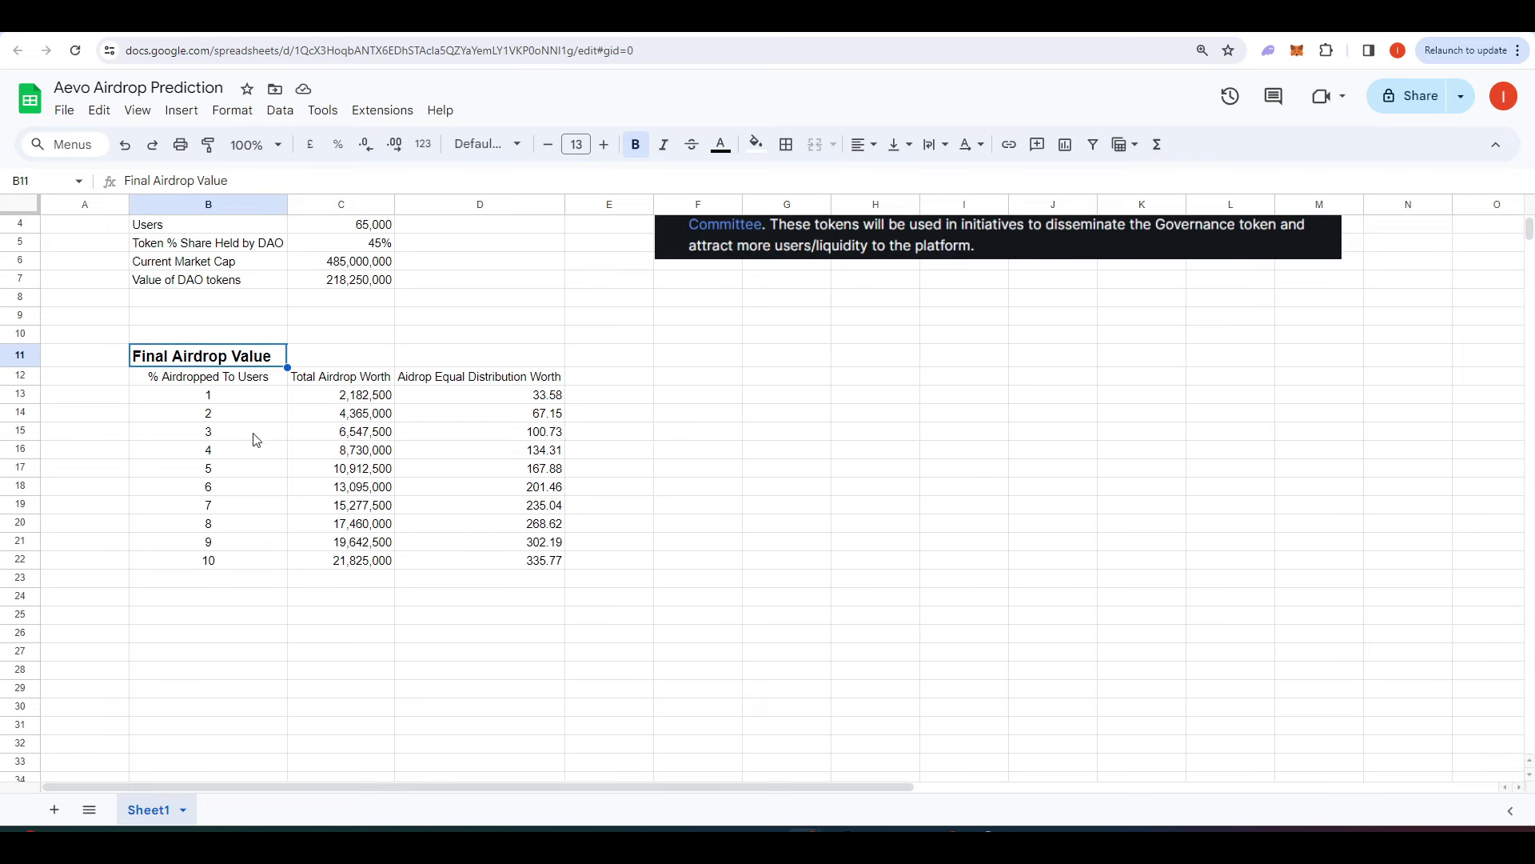
scroll(280, 436, up, 1)
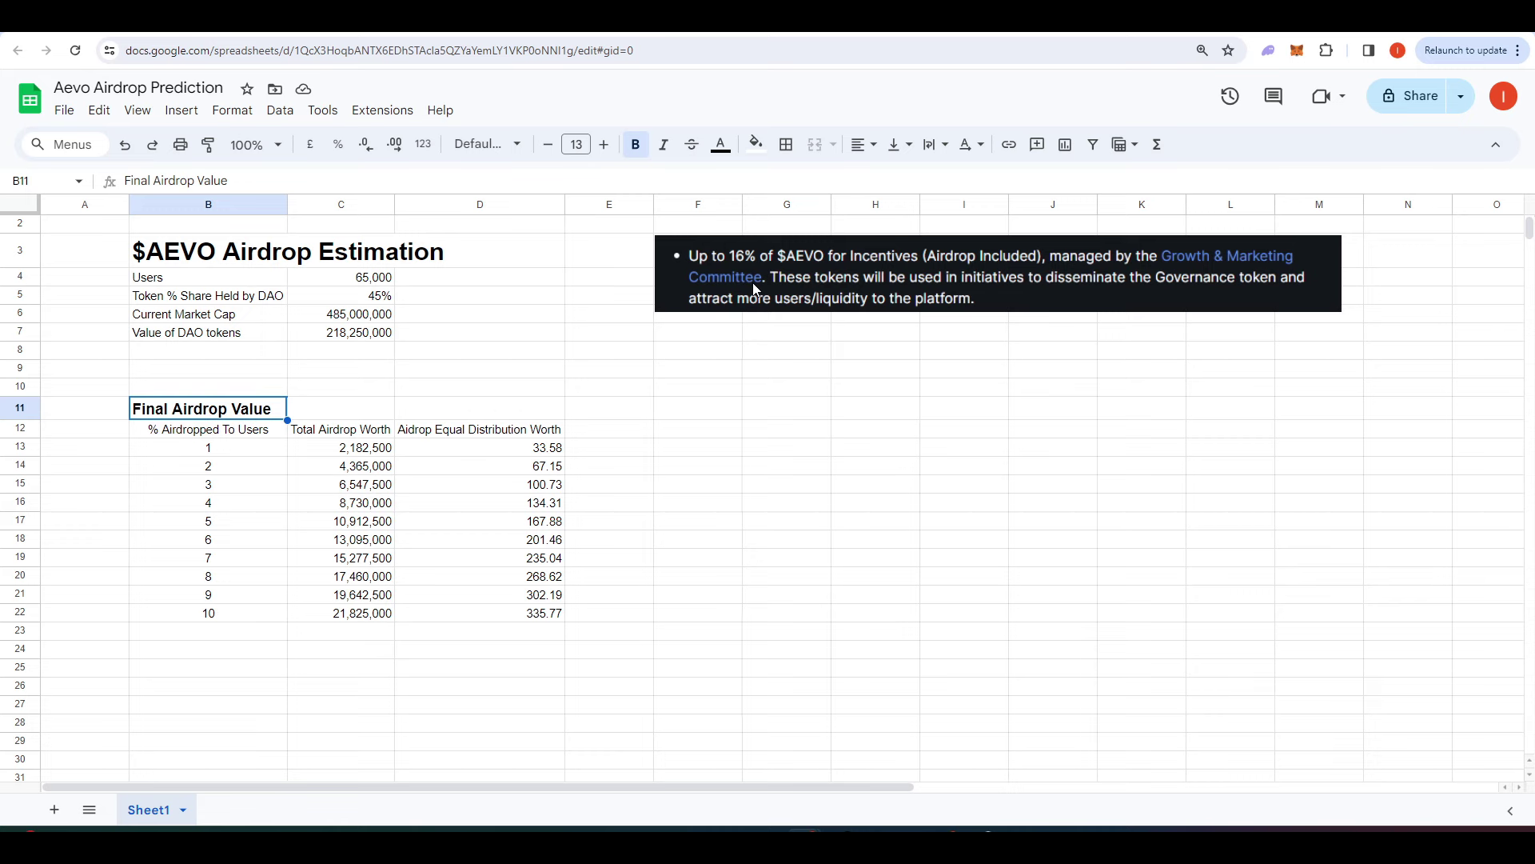
click(574, 394)
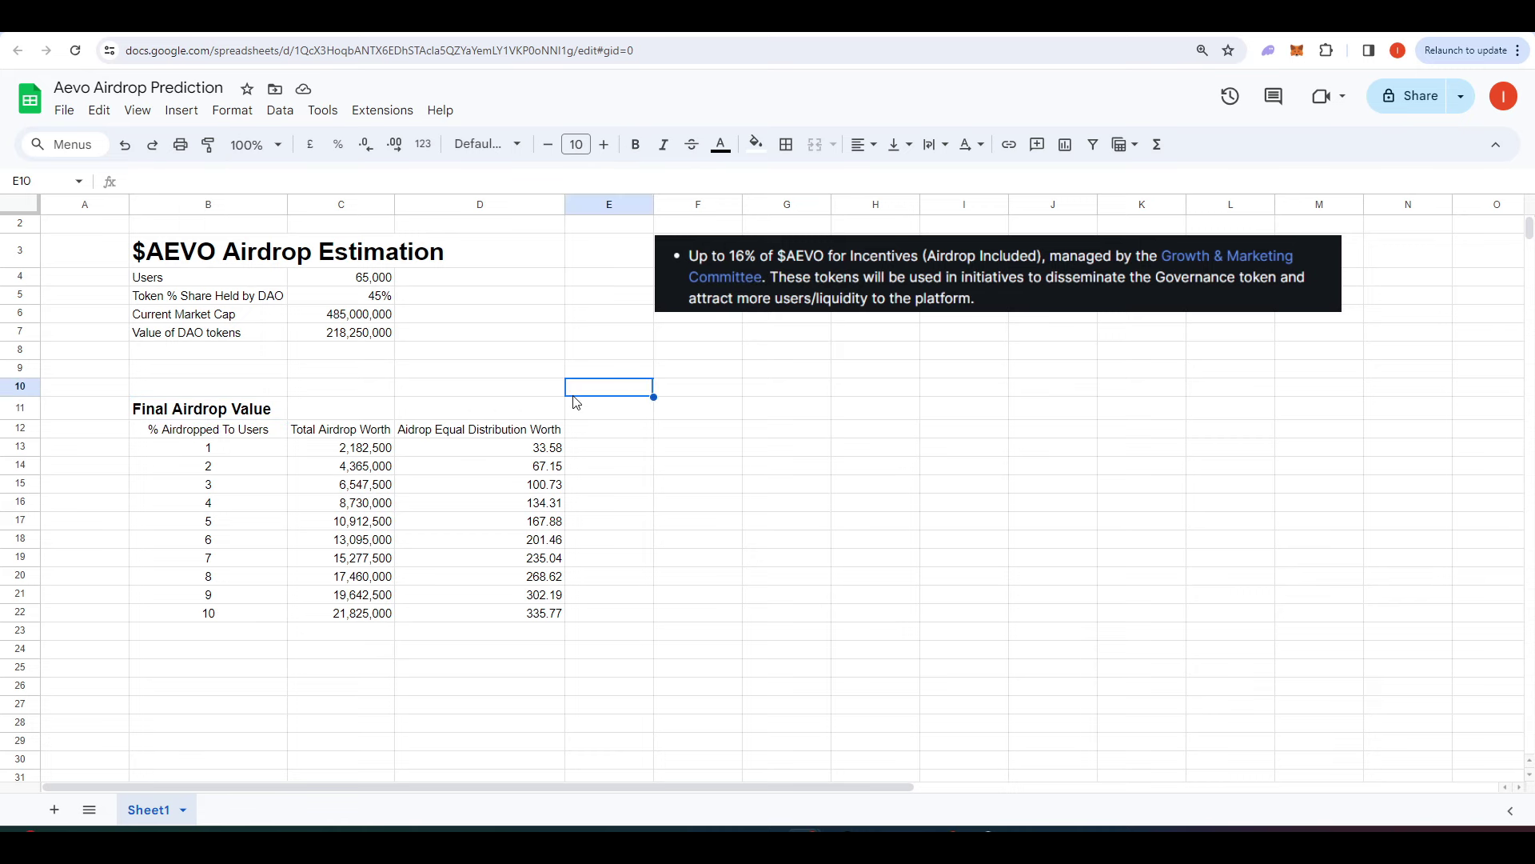
key(Down)
key(Down)
key(Down)
key(Left)
key(Left)
key(Left)
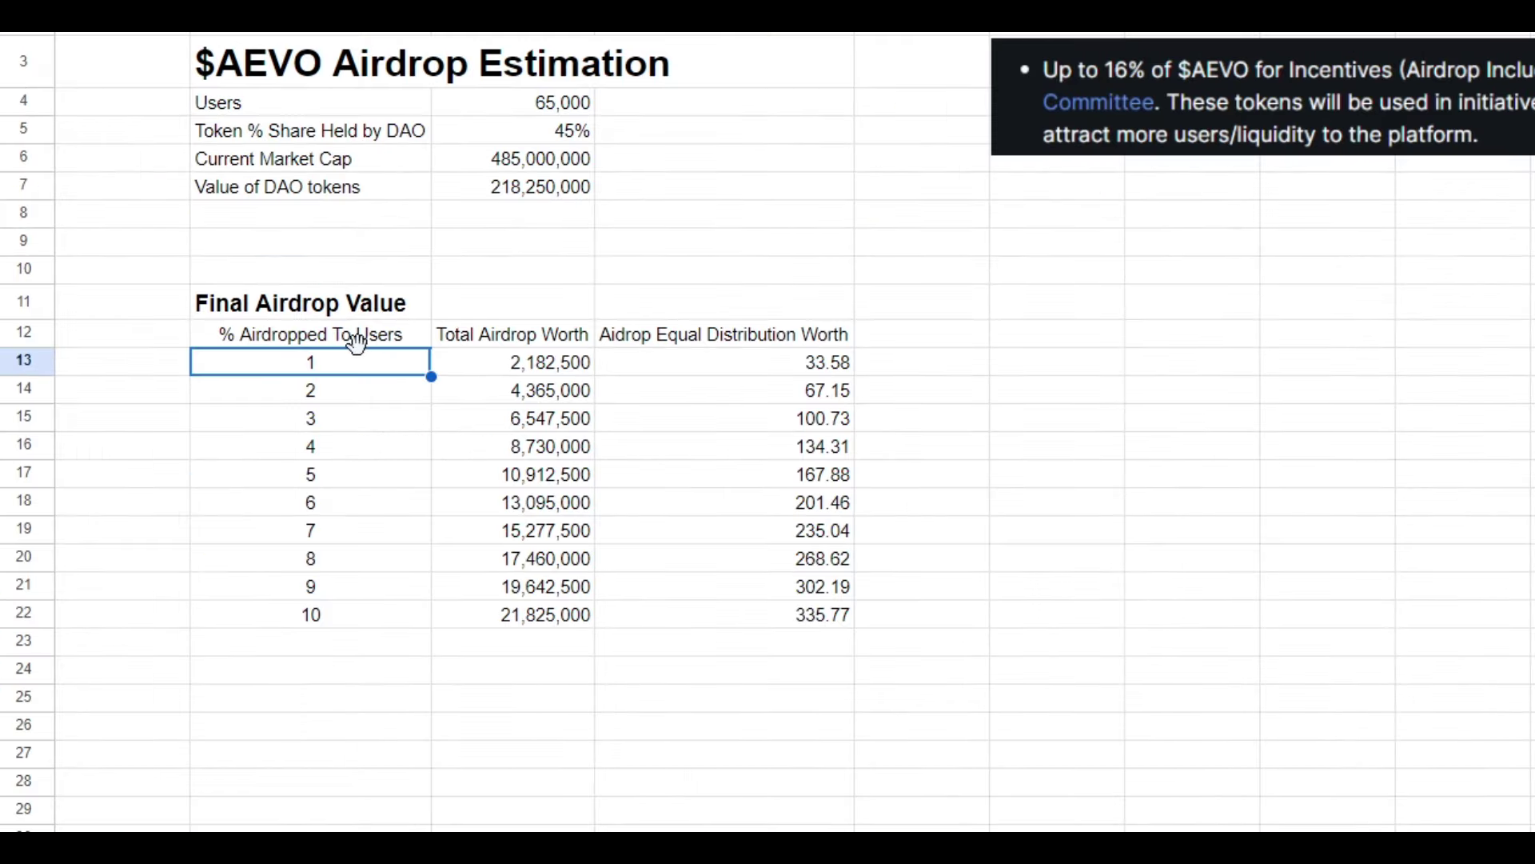
scroll(384, 369, down, 1)
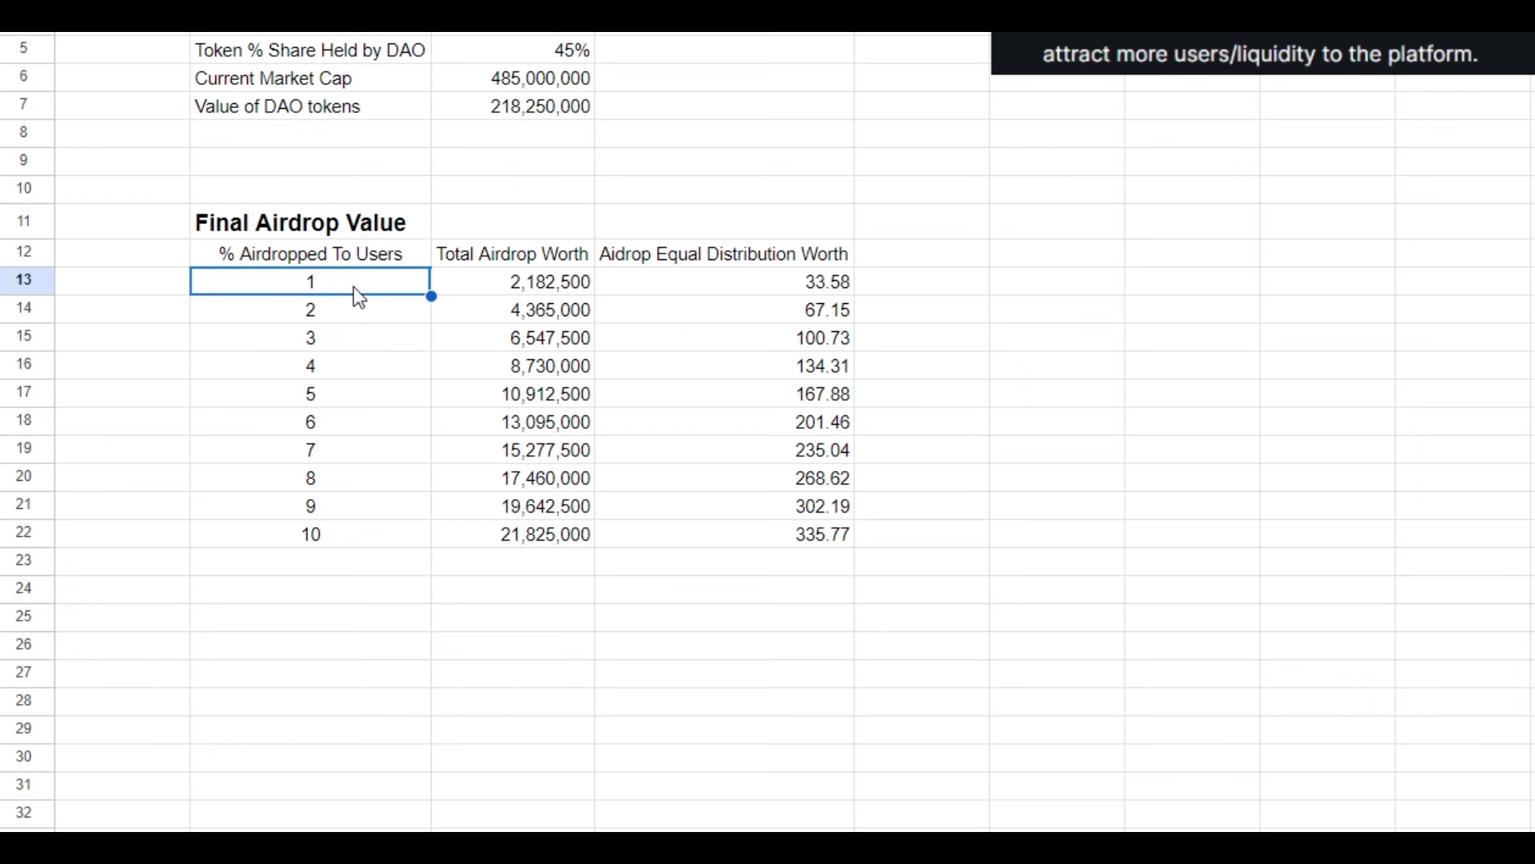
click(363, 541)
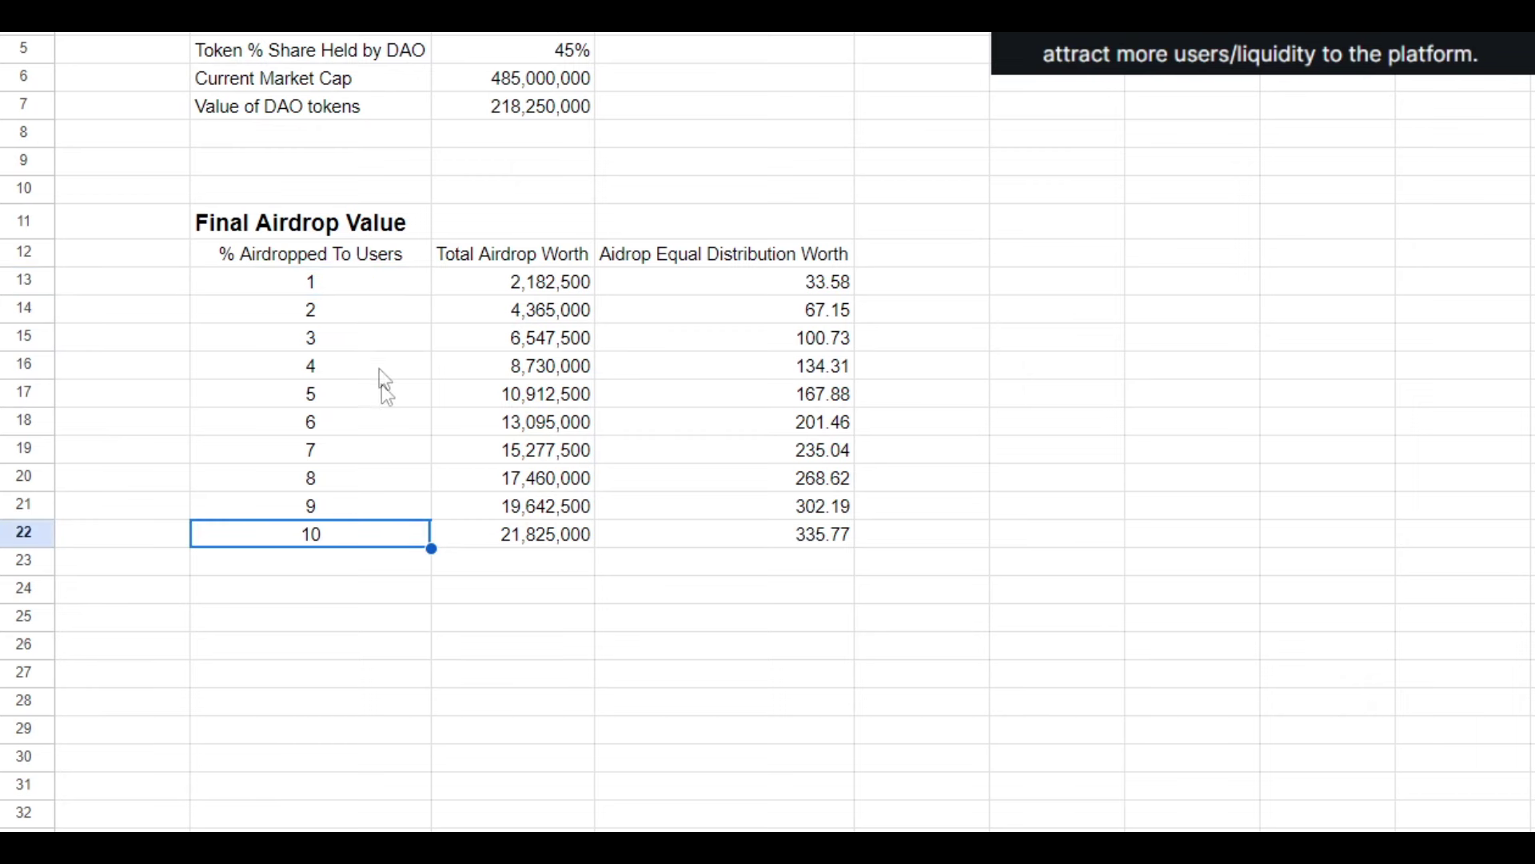
click(391, 285)
scroll(440, 263, up, 3)
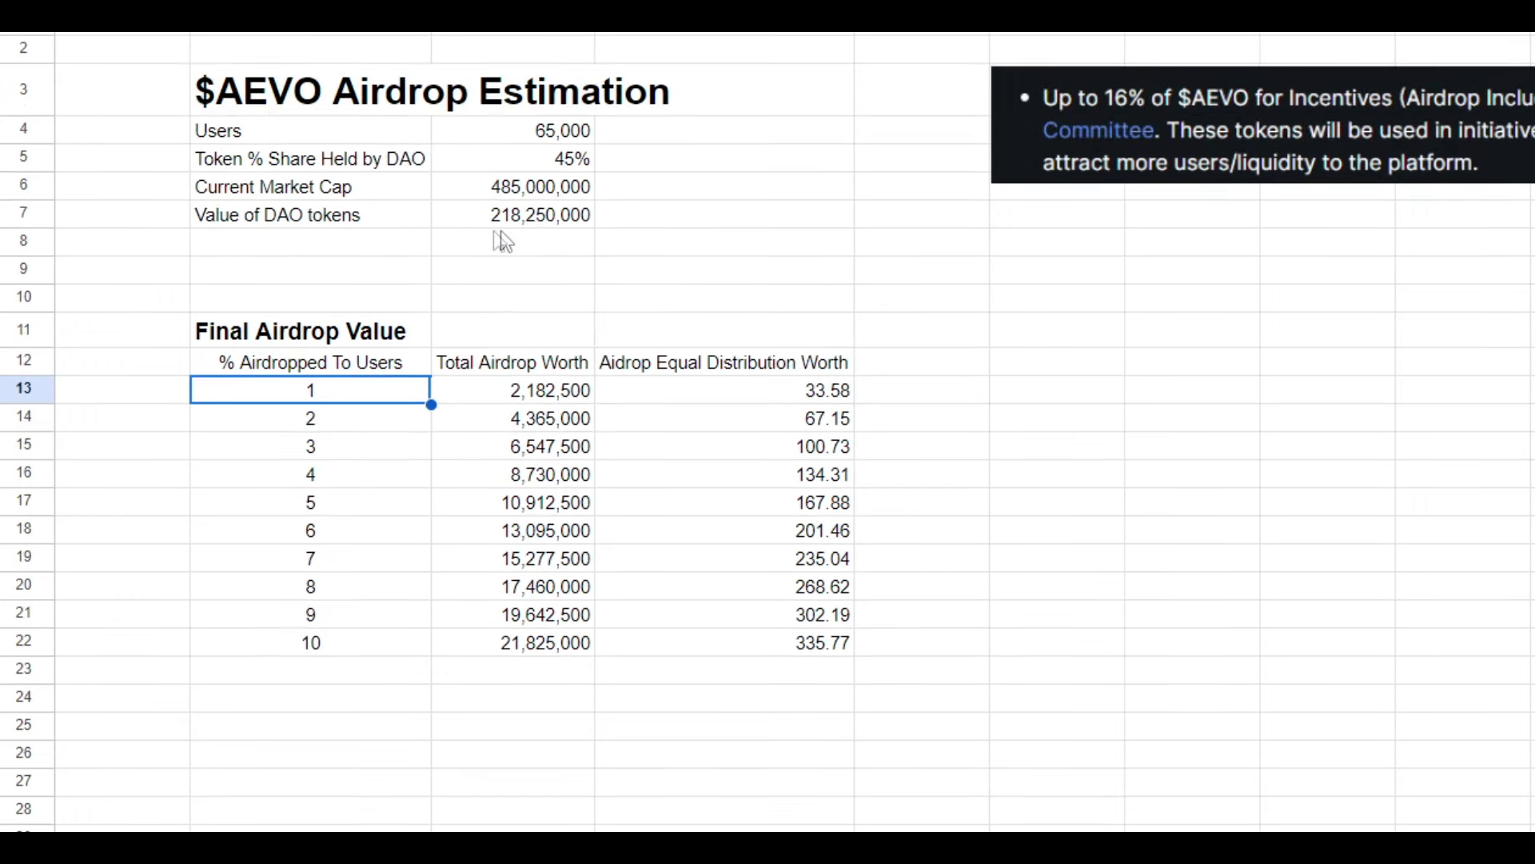
click(488, 394)
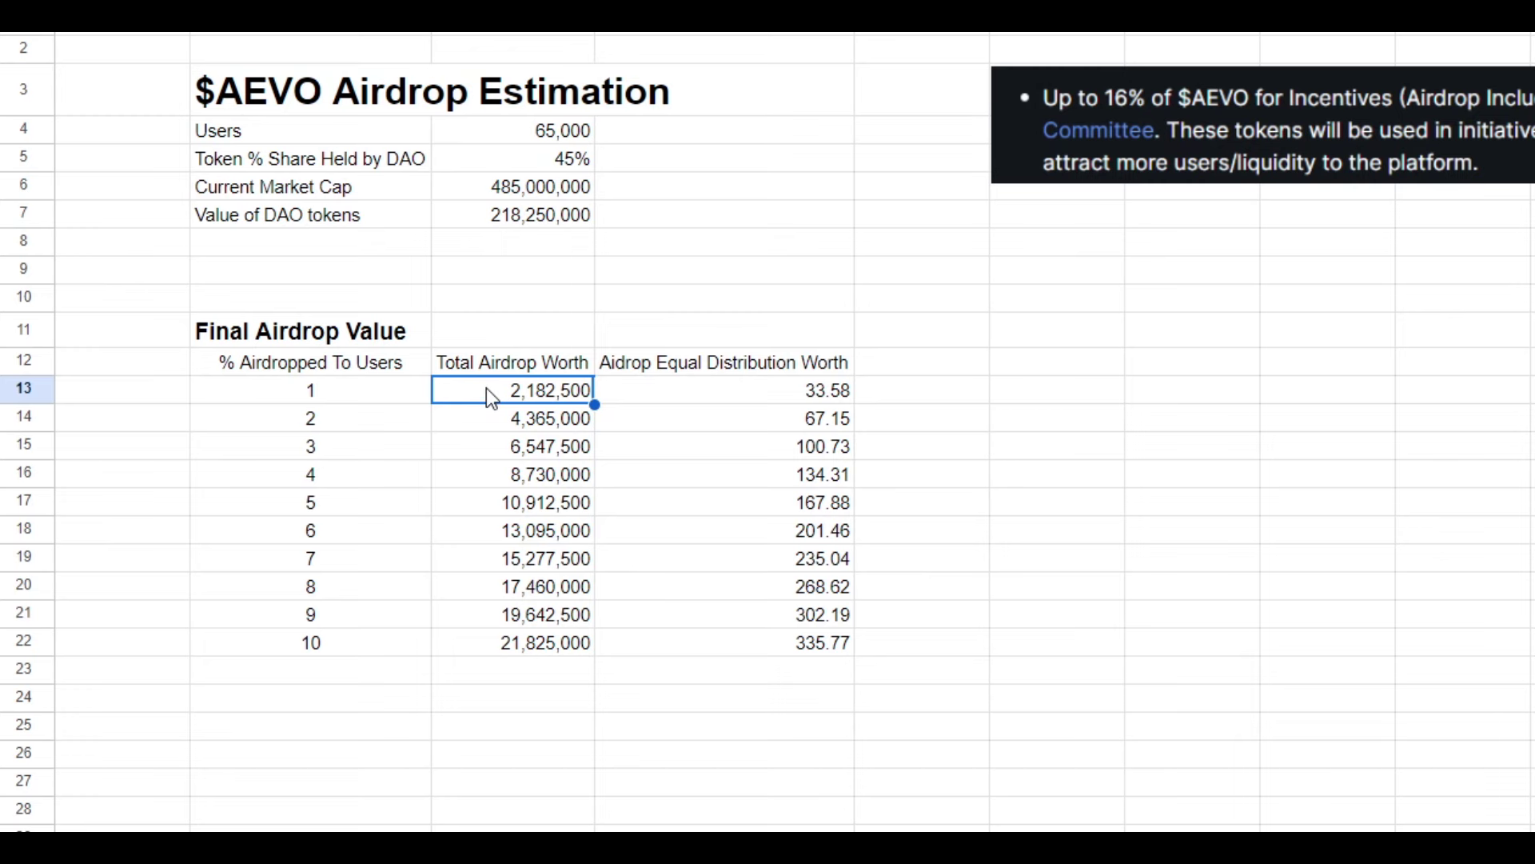
click(387, 424)
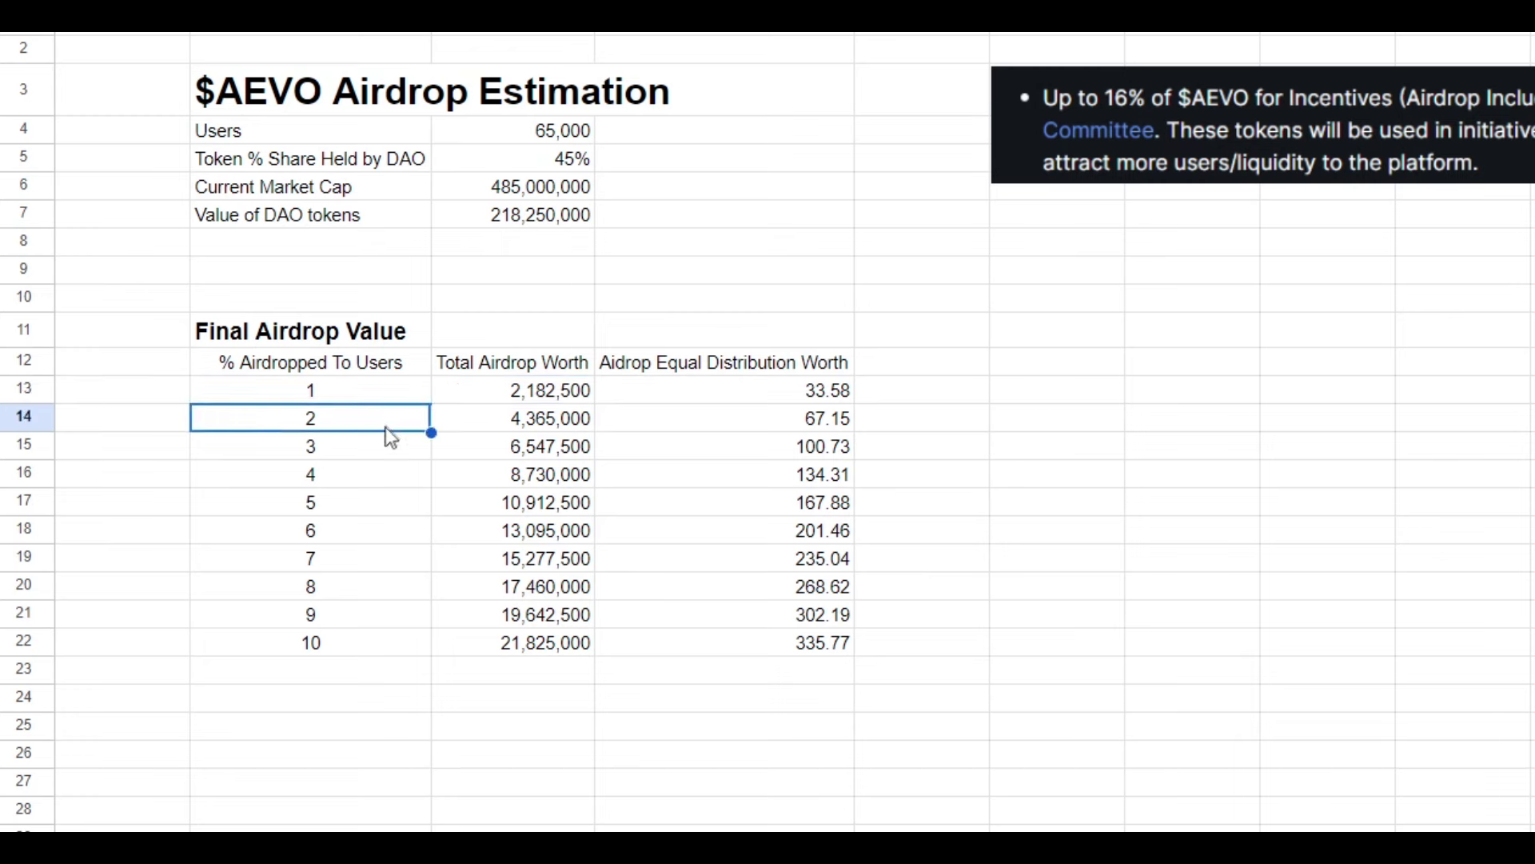
click(488, 426)
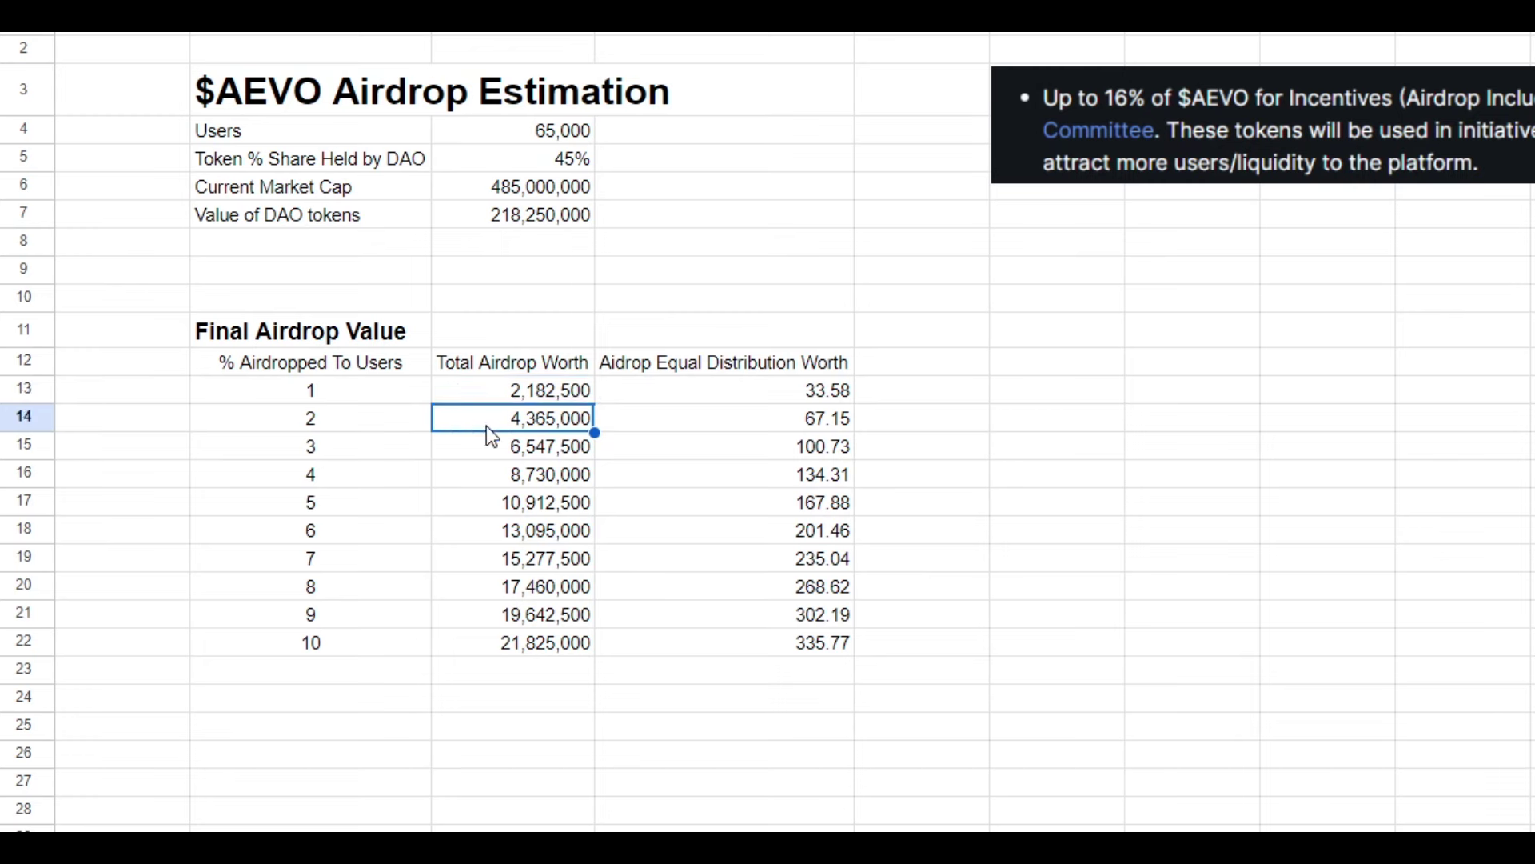
click(398, 512)
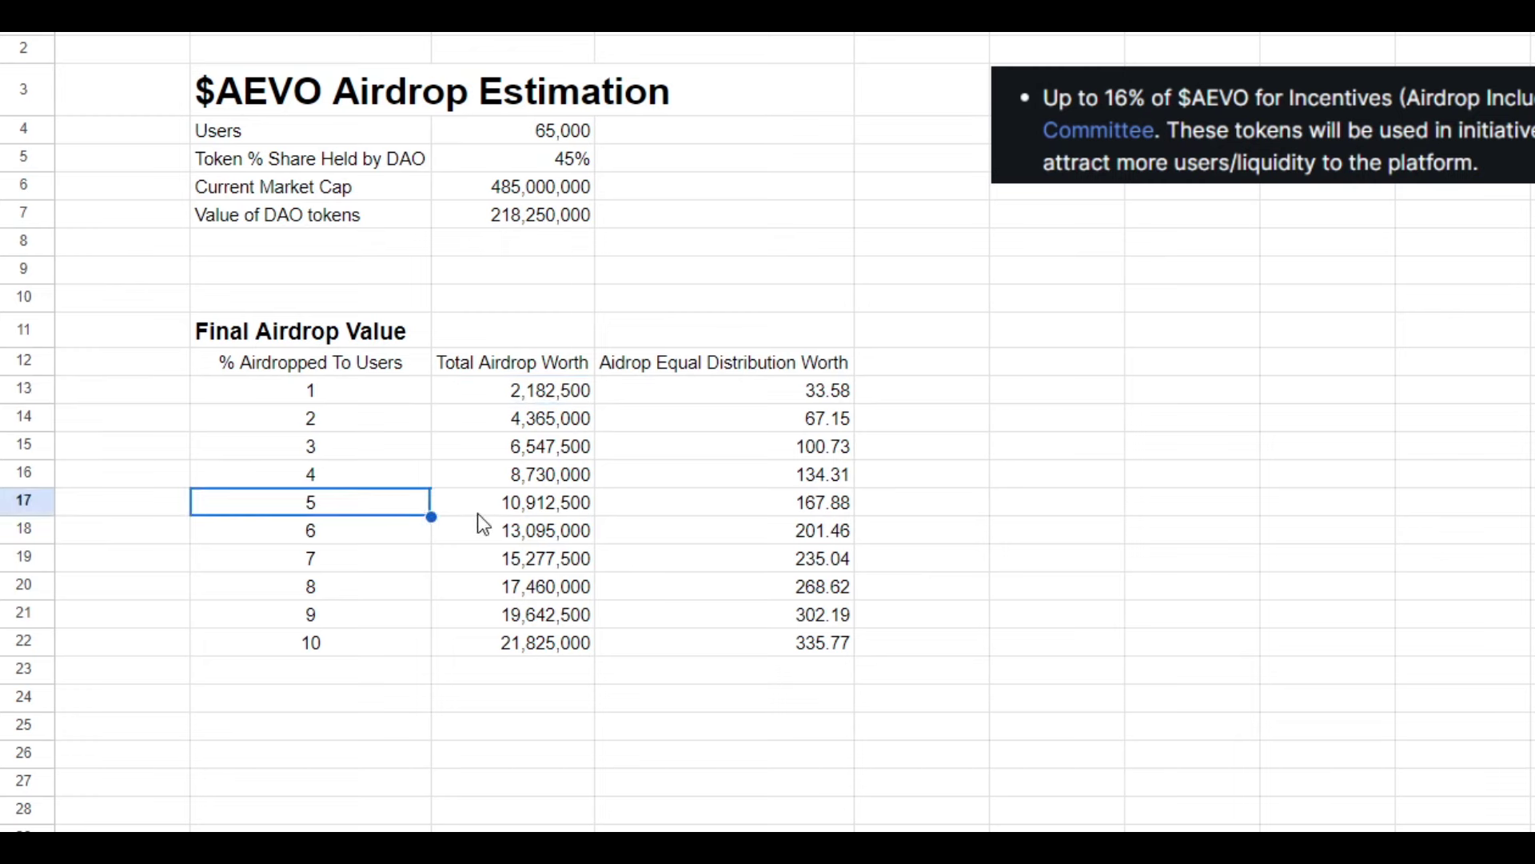
click(393, 643)
click(493, 657)
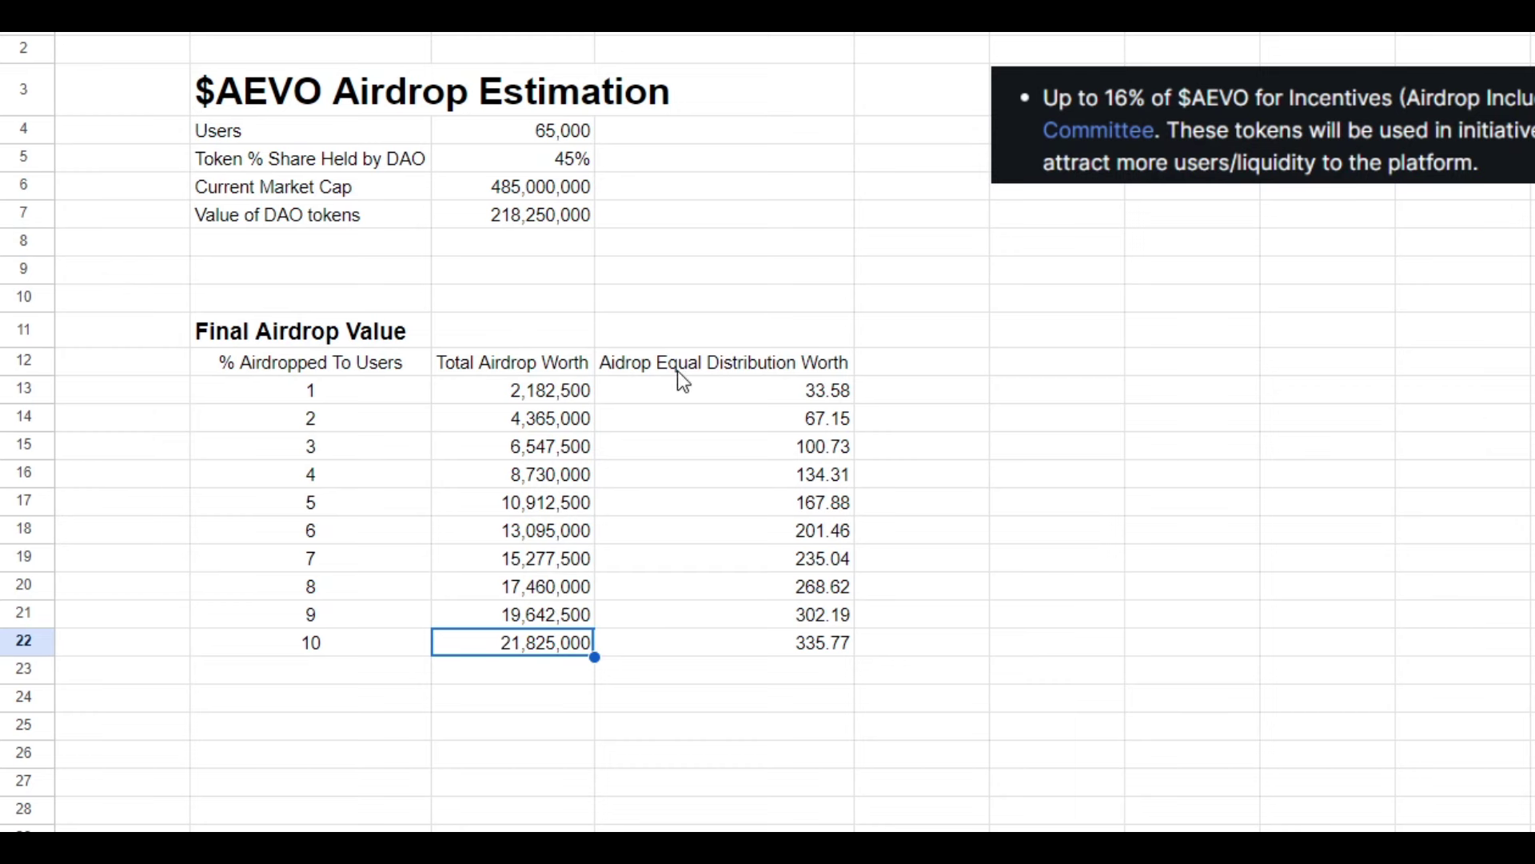
click(504, 135)
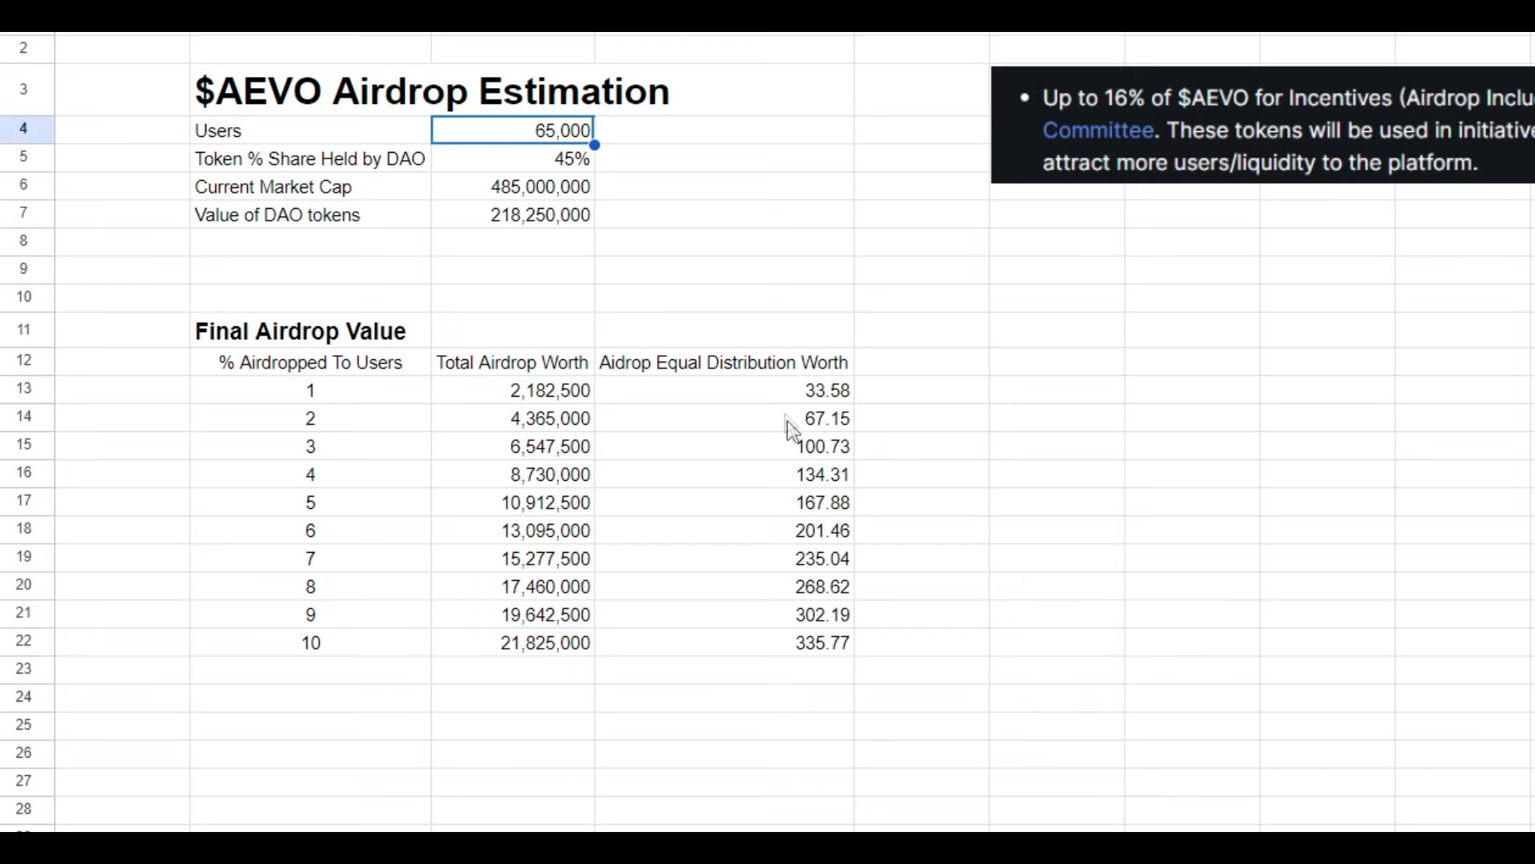
click(778, 393)
click(488, 223)
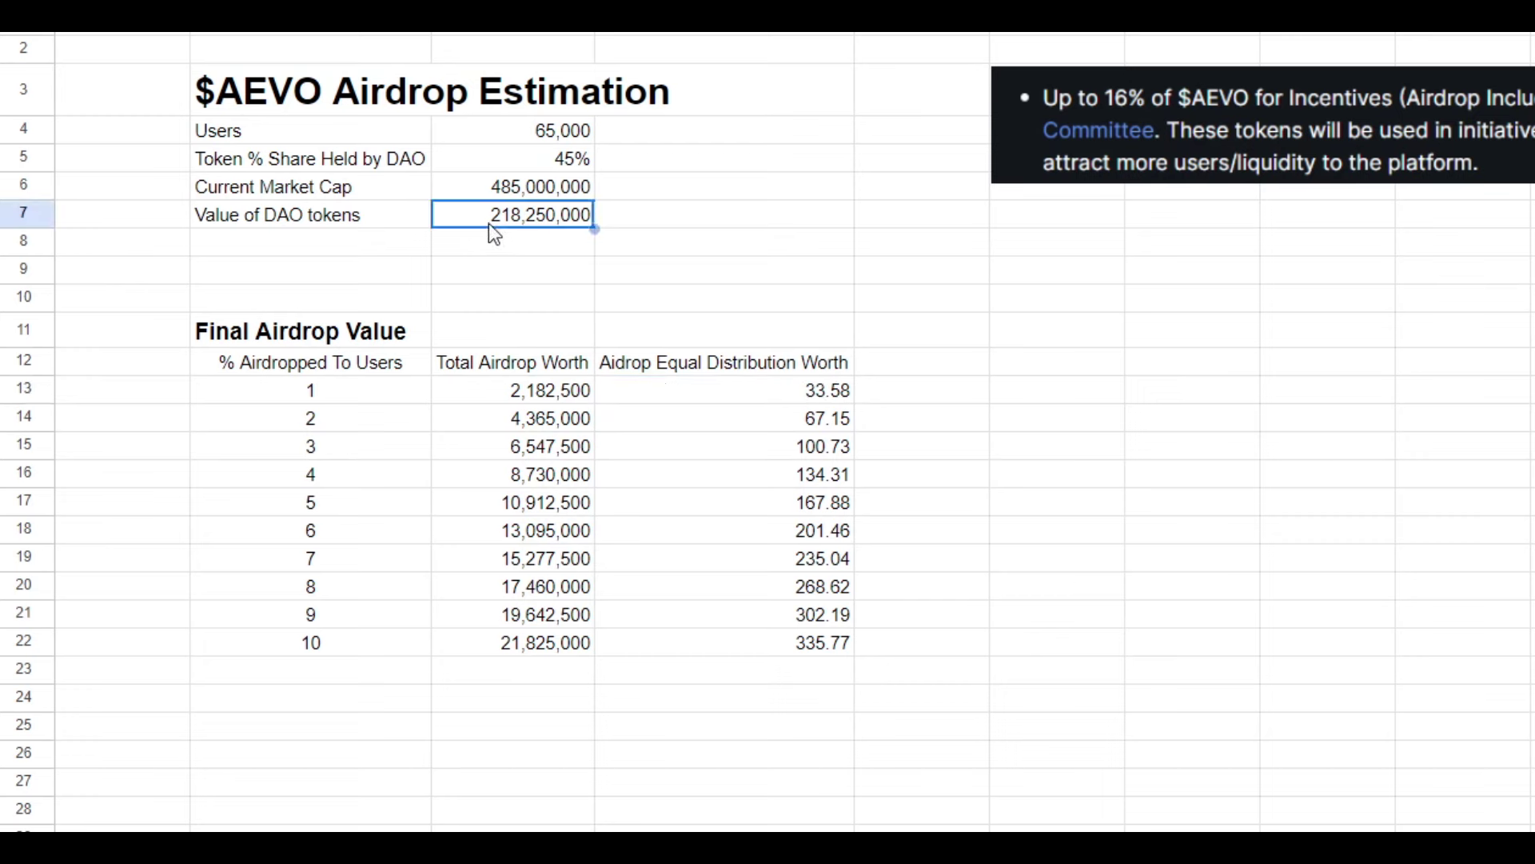
click(761, 400)
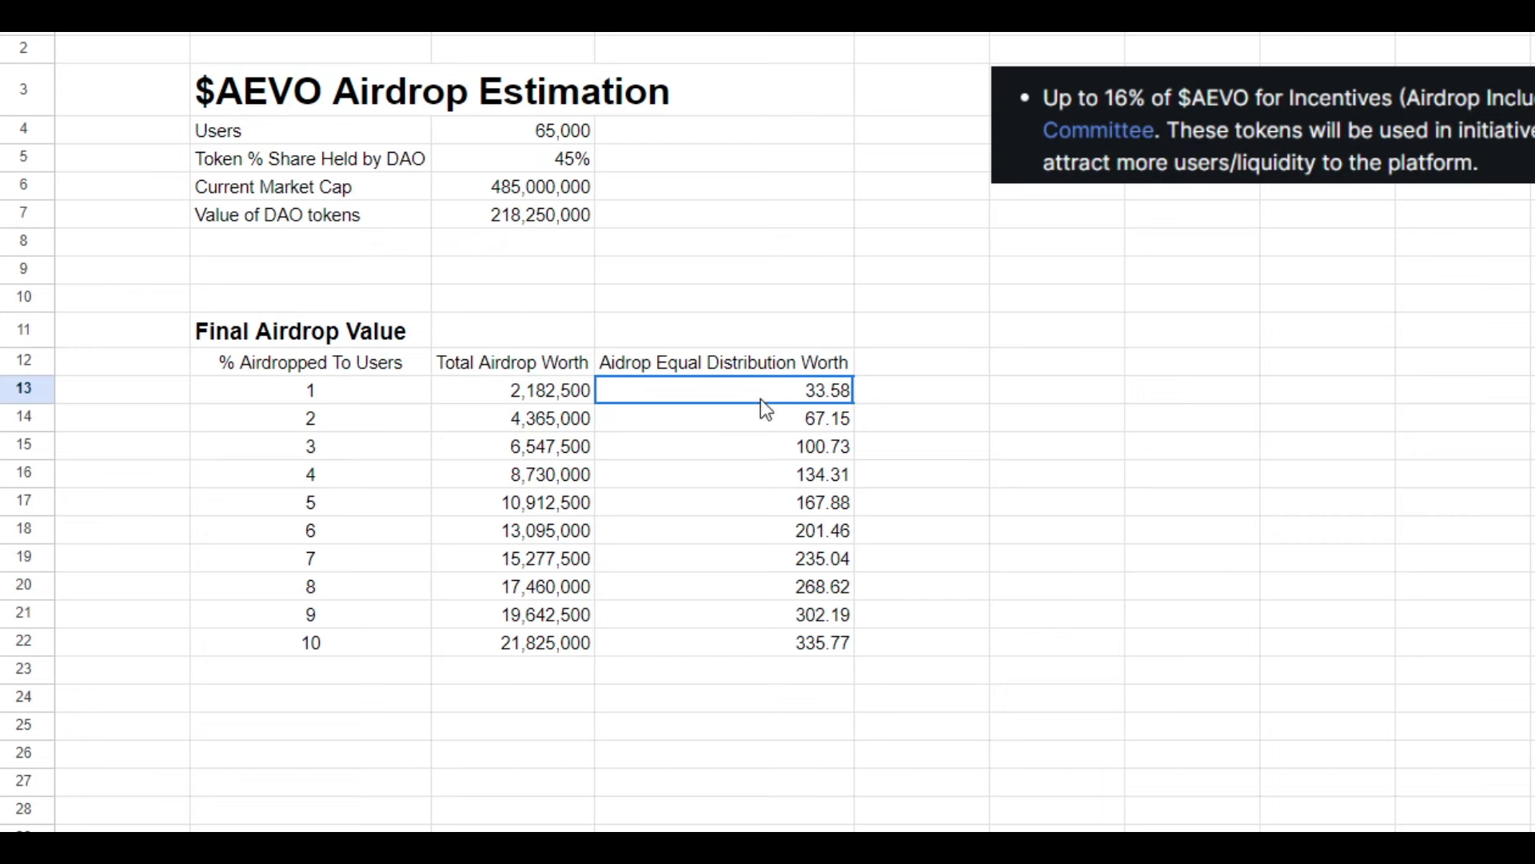
click(757, 471)
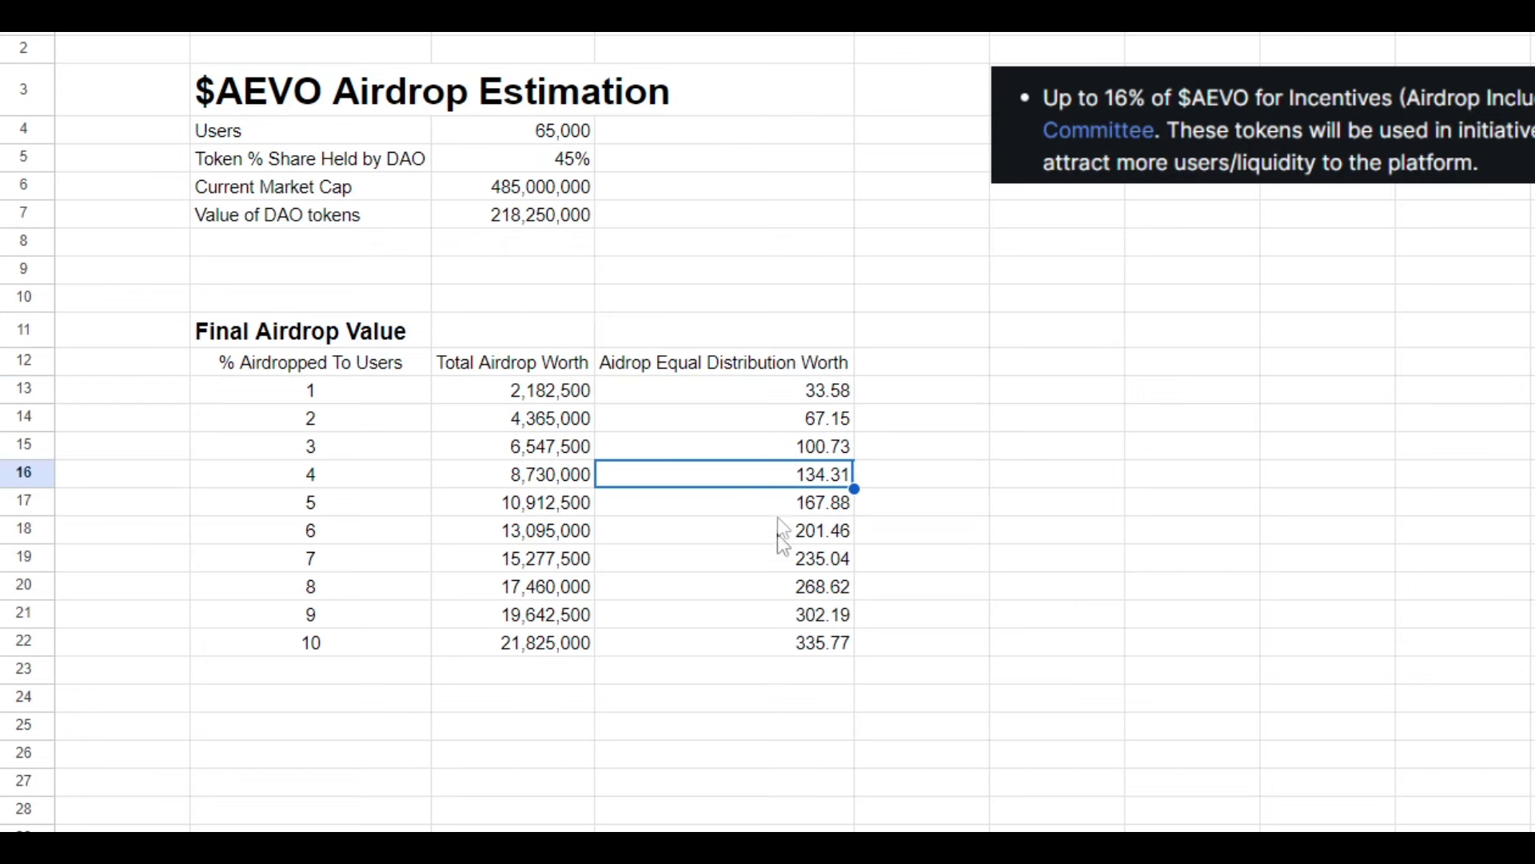
click(756, 587)
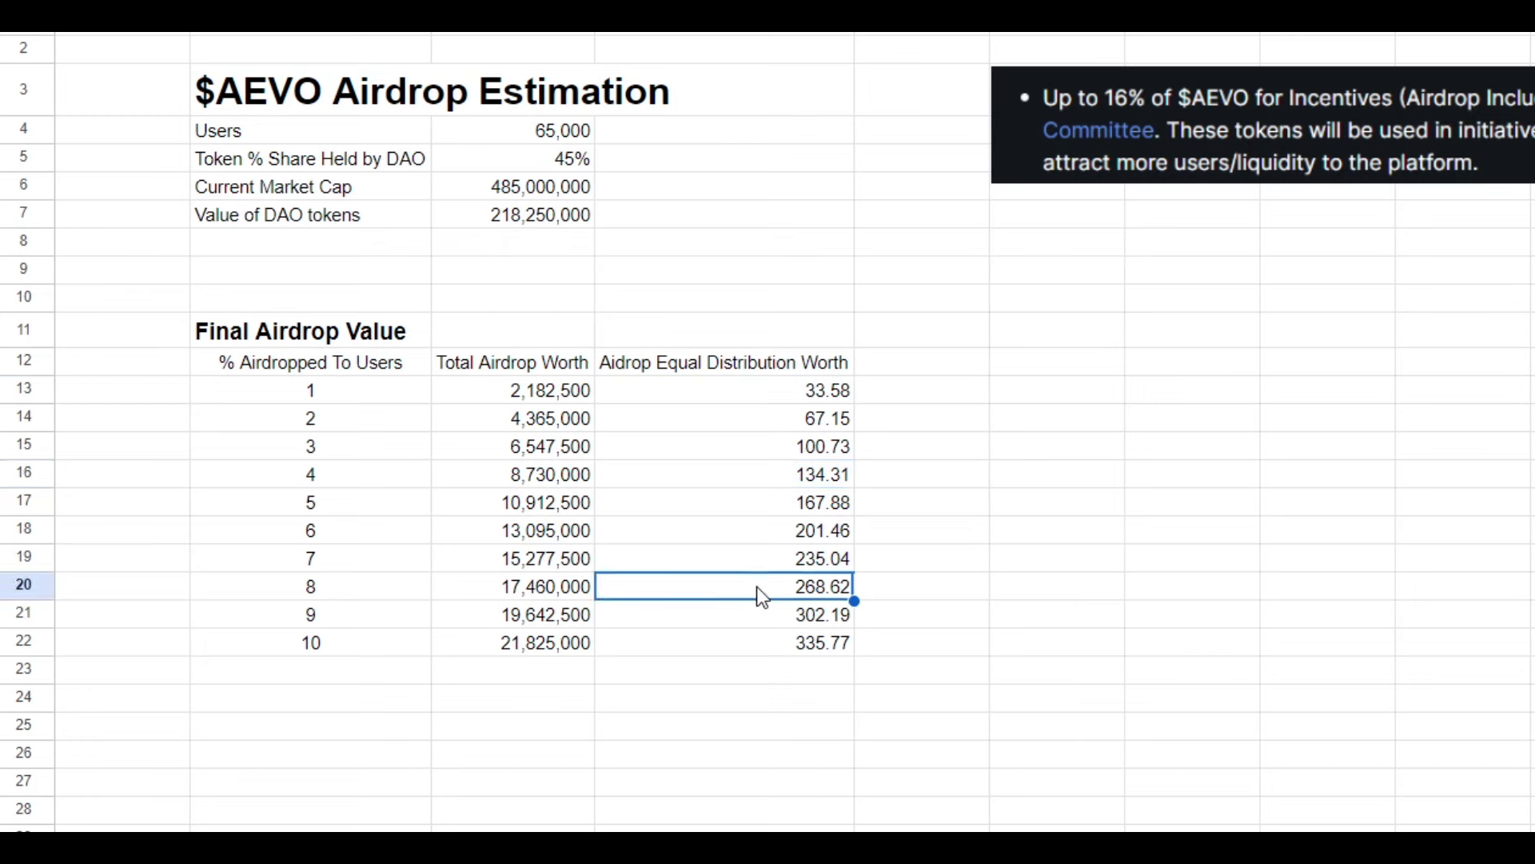
click(753, 640)
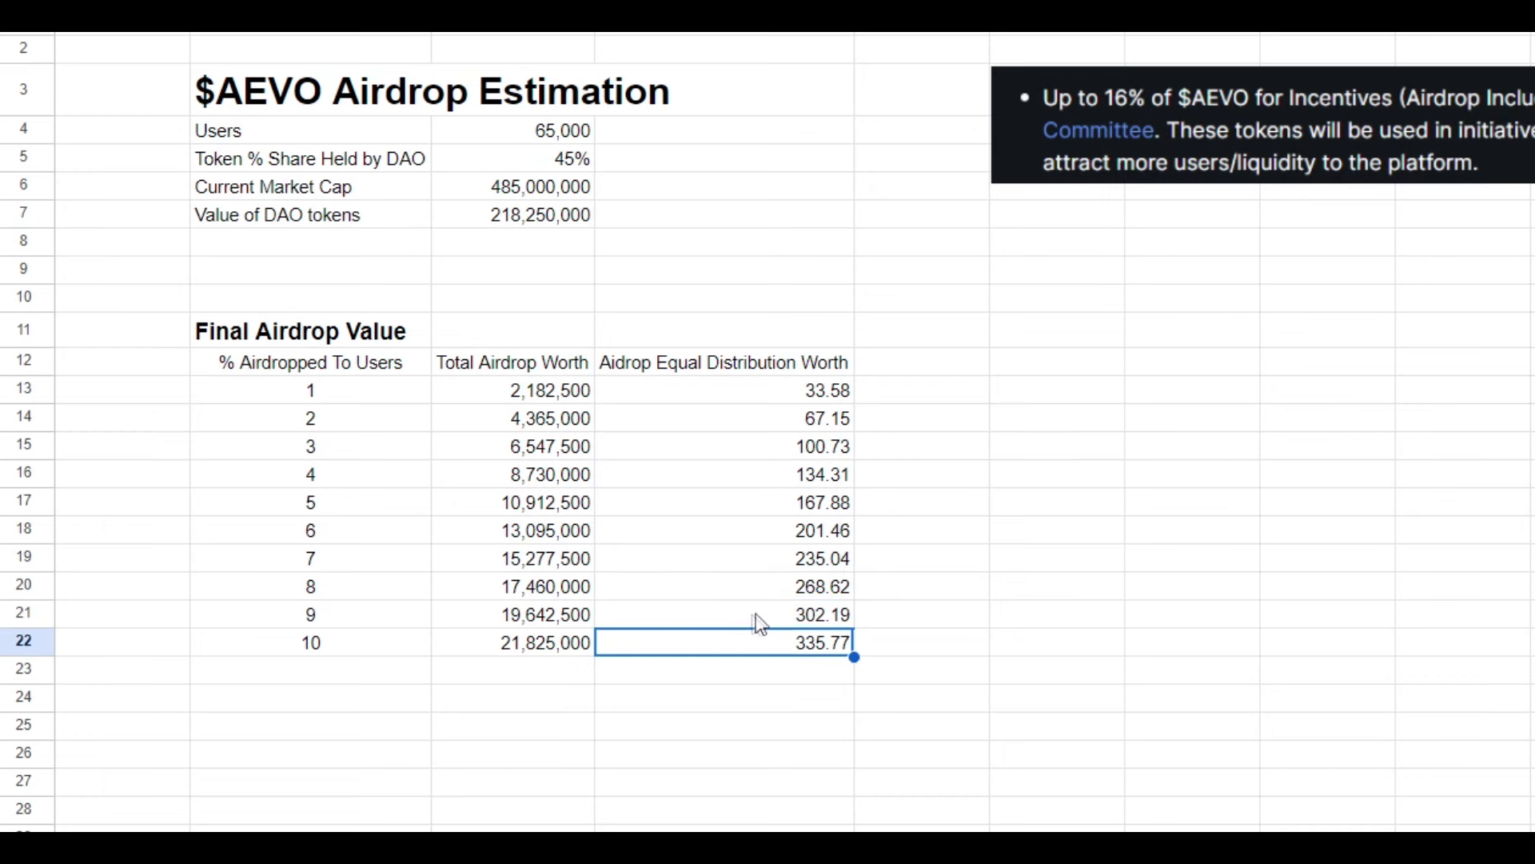
click(919, 453)
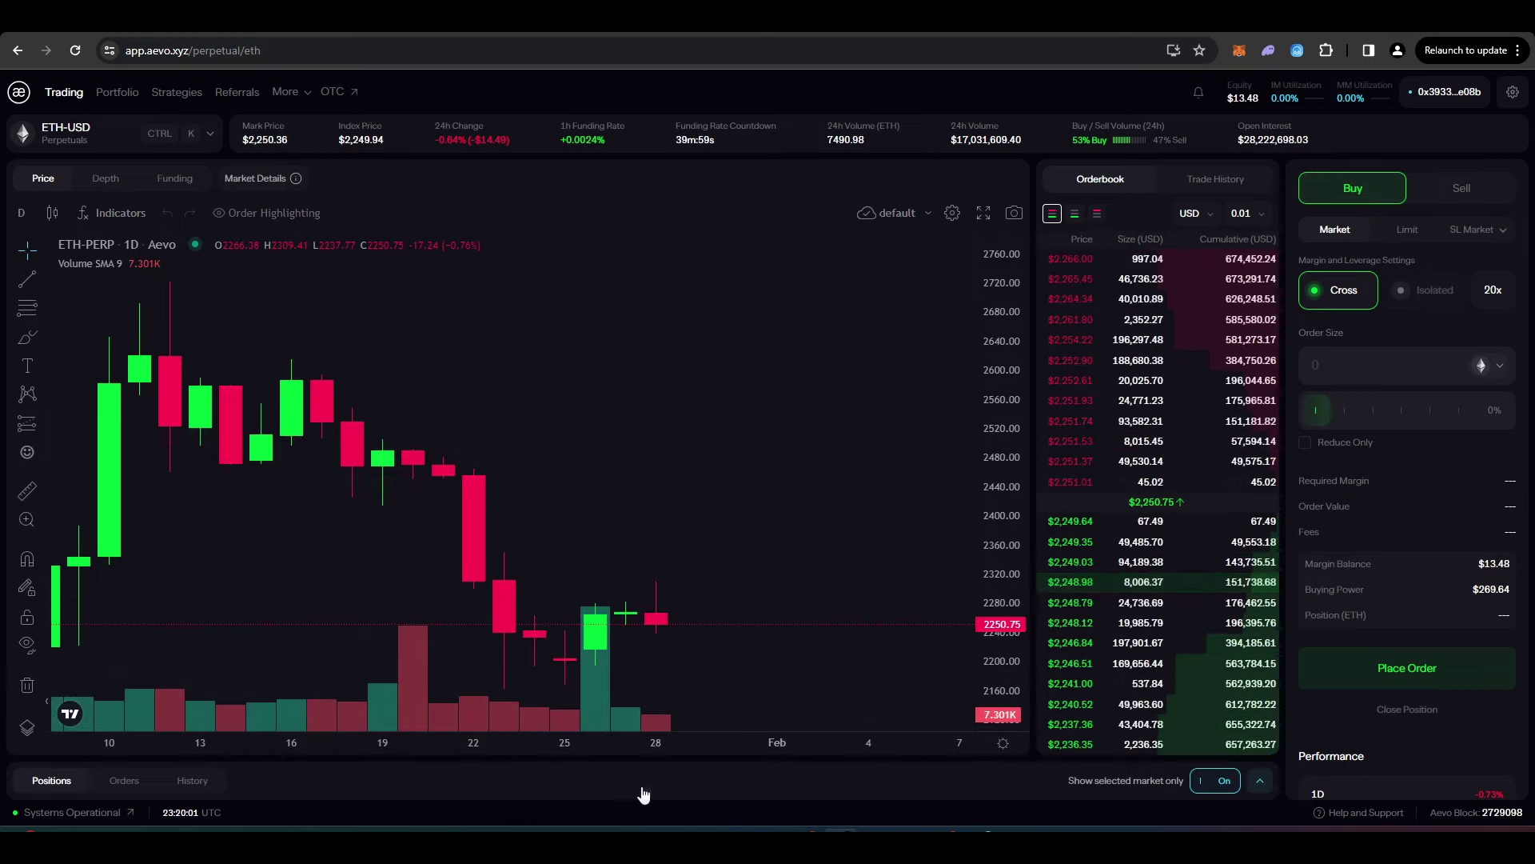
Check the Positions panel for open positions, then go to the Portfolio page
click(644, 794)
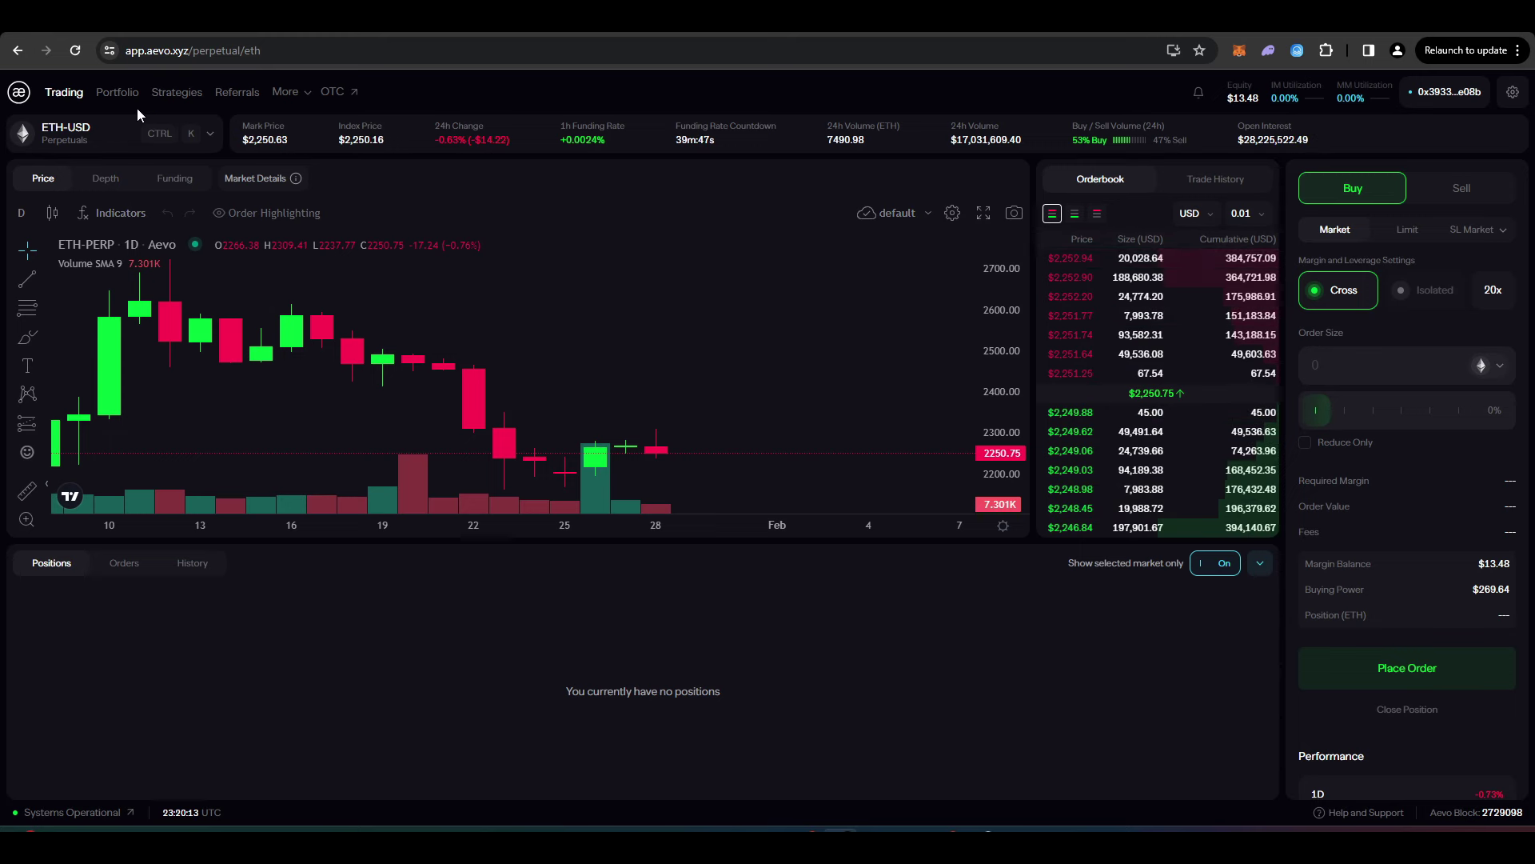
click(117, 92)
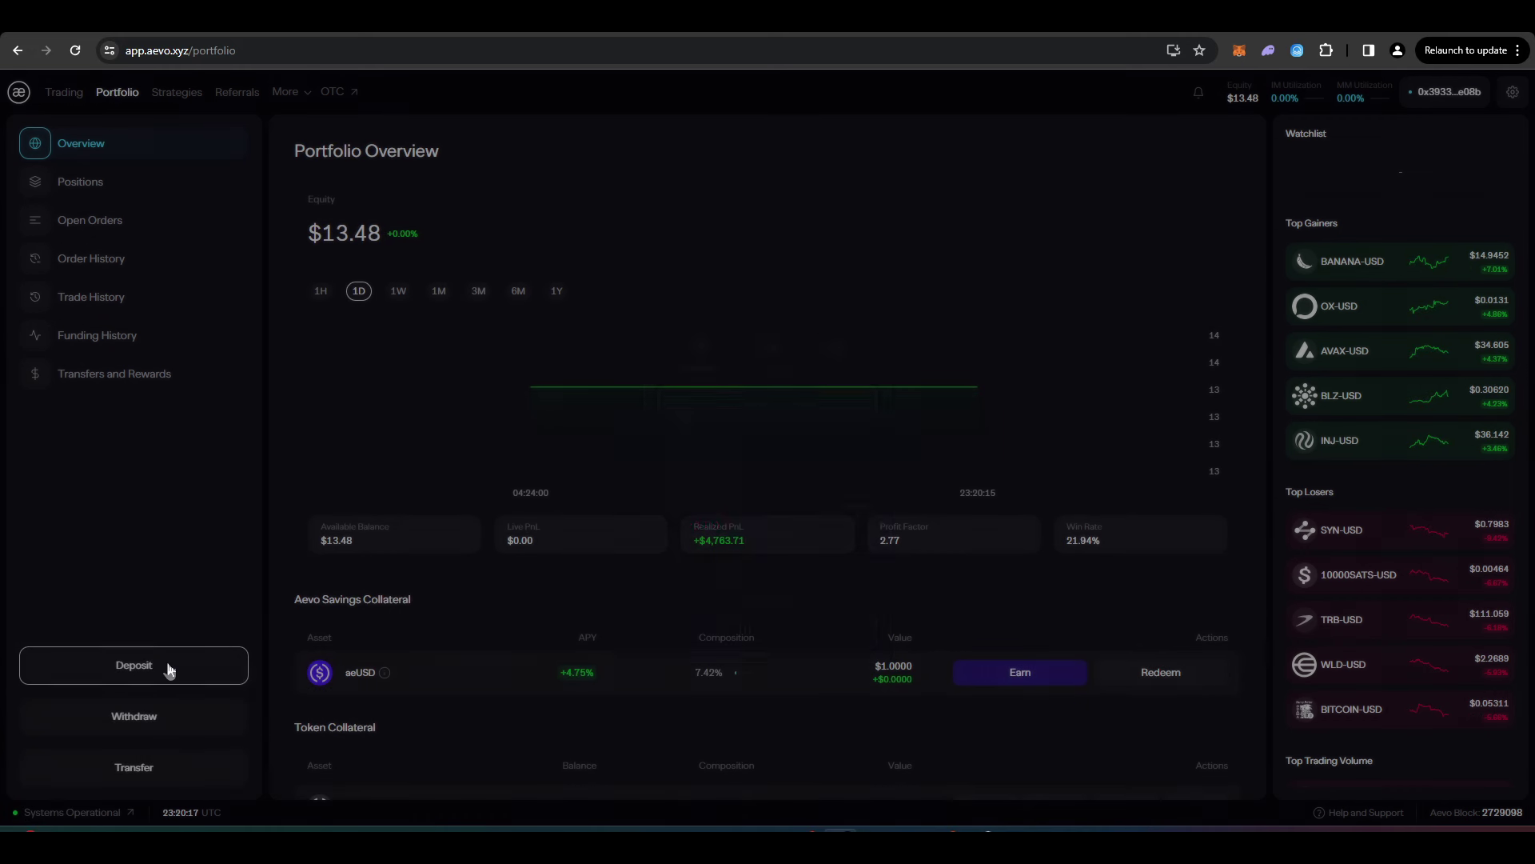
Start a deposit from Arbitrum in Native USDC, filling the max 998.917681 amount
click(166, 666)
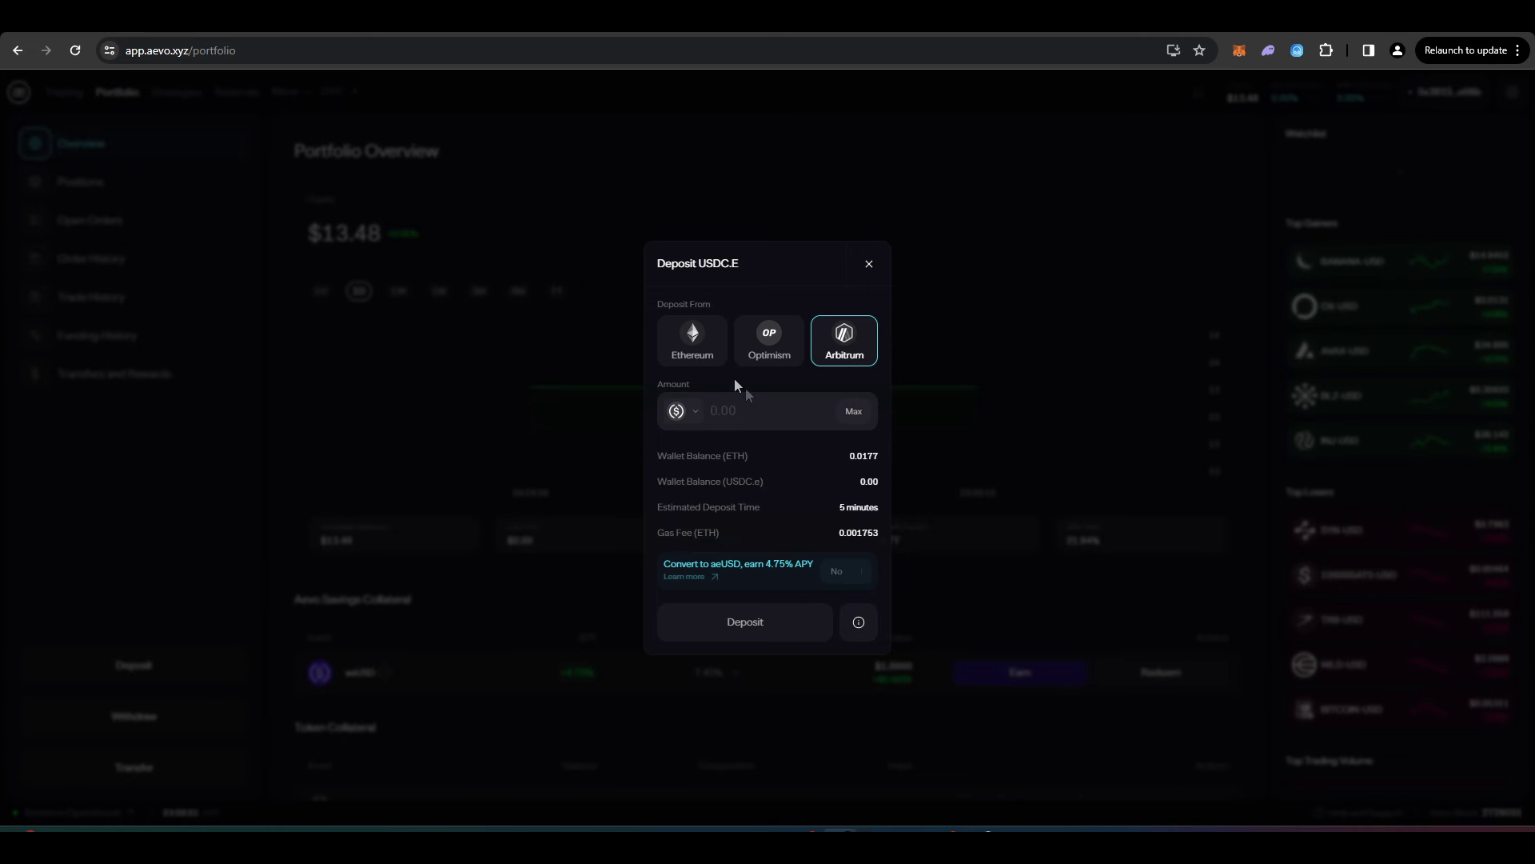
click(703, 352)
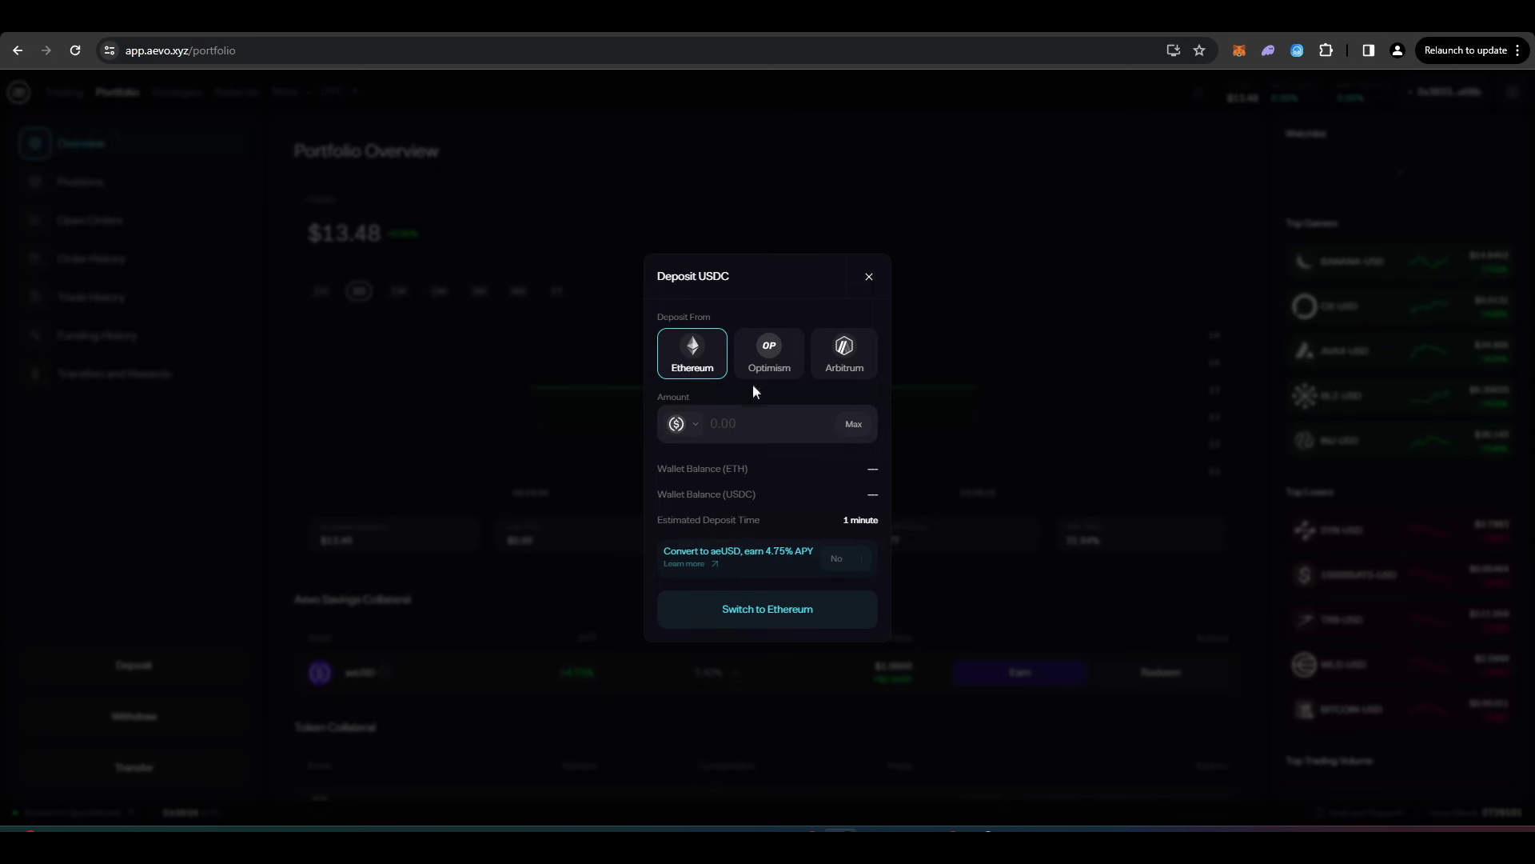
click(766, 371)
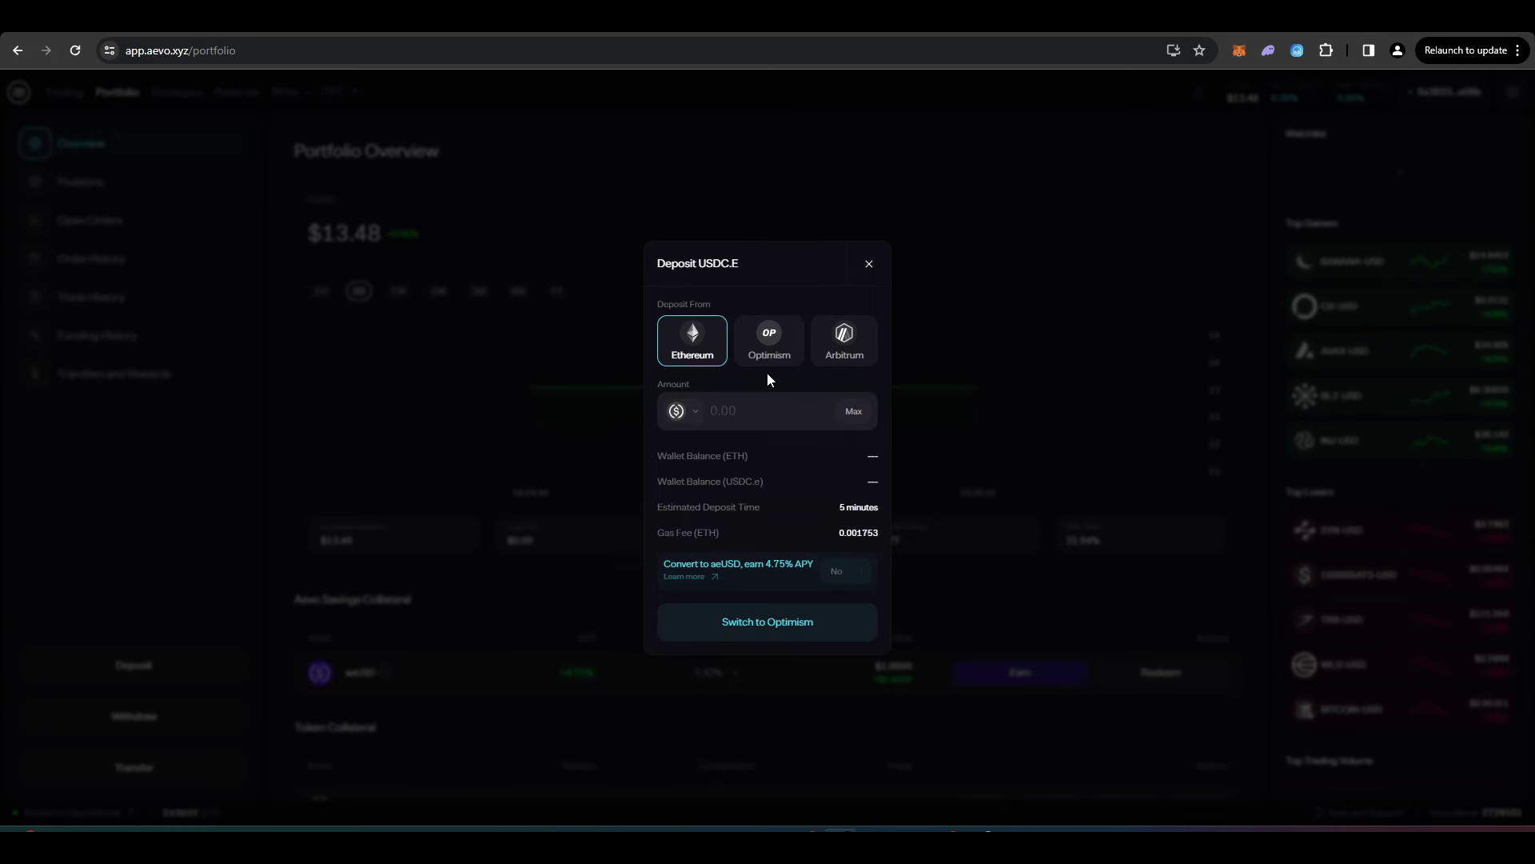
click(840, 366)
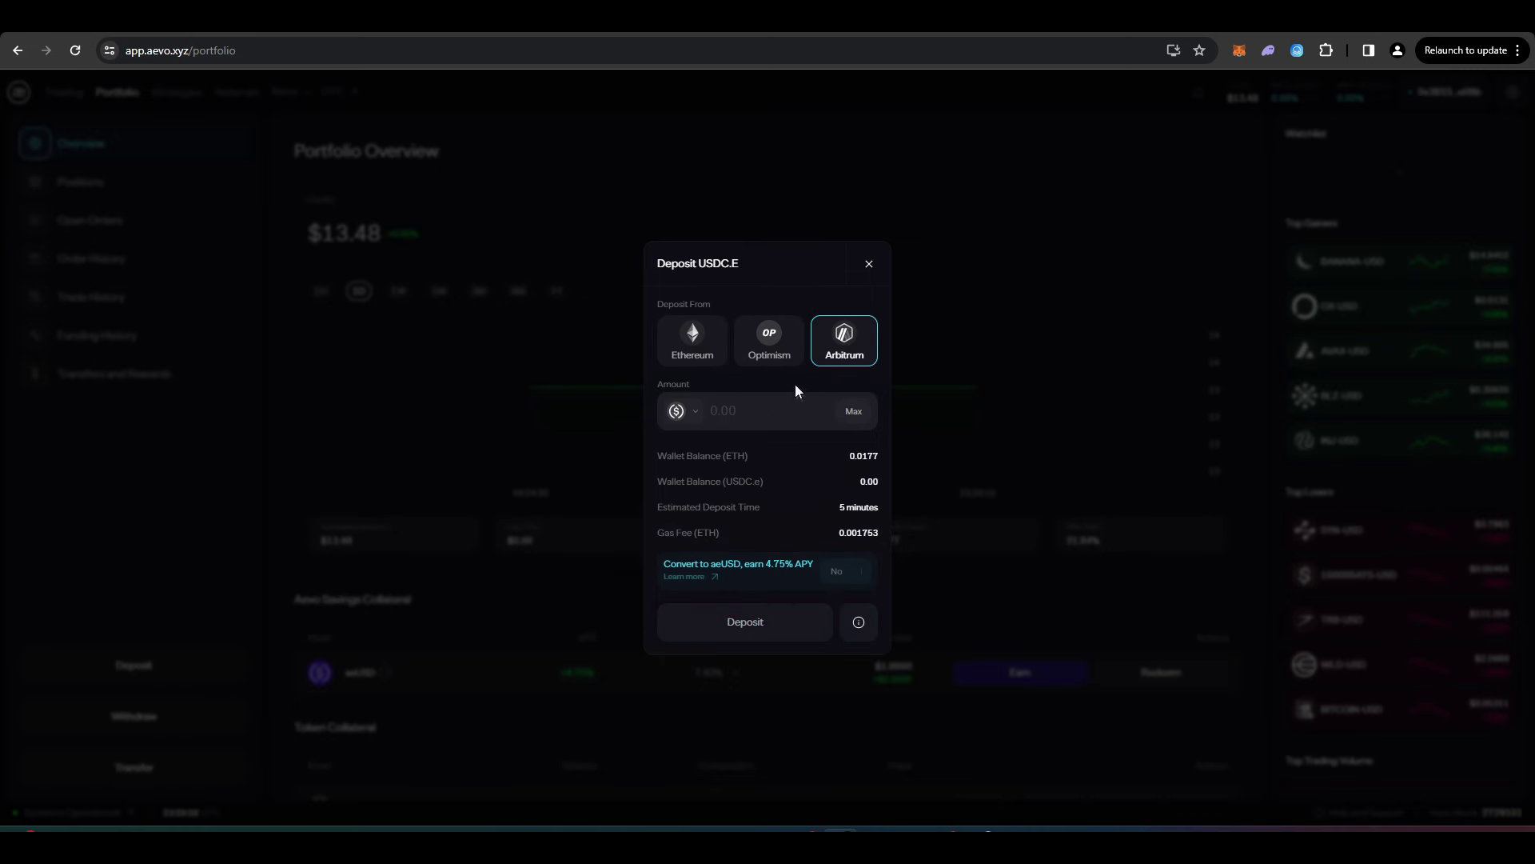
click(767, 362)
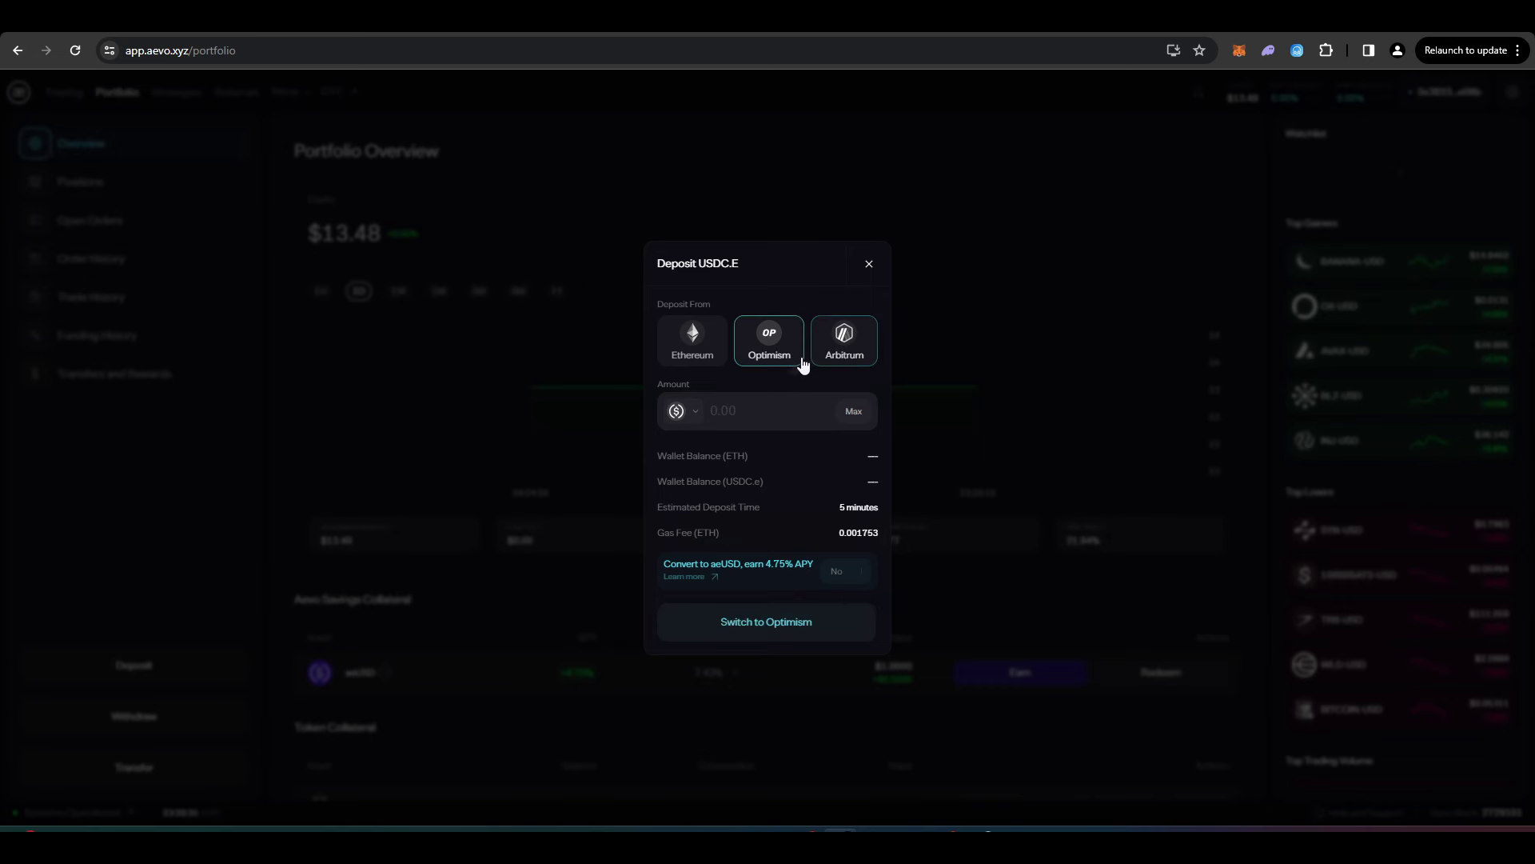
click(832, 346)
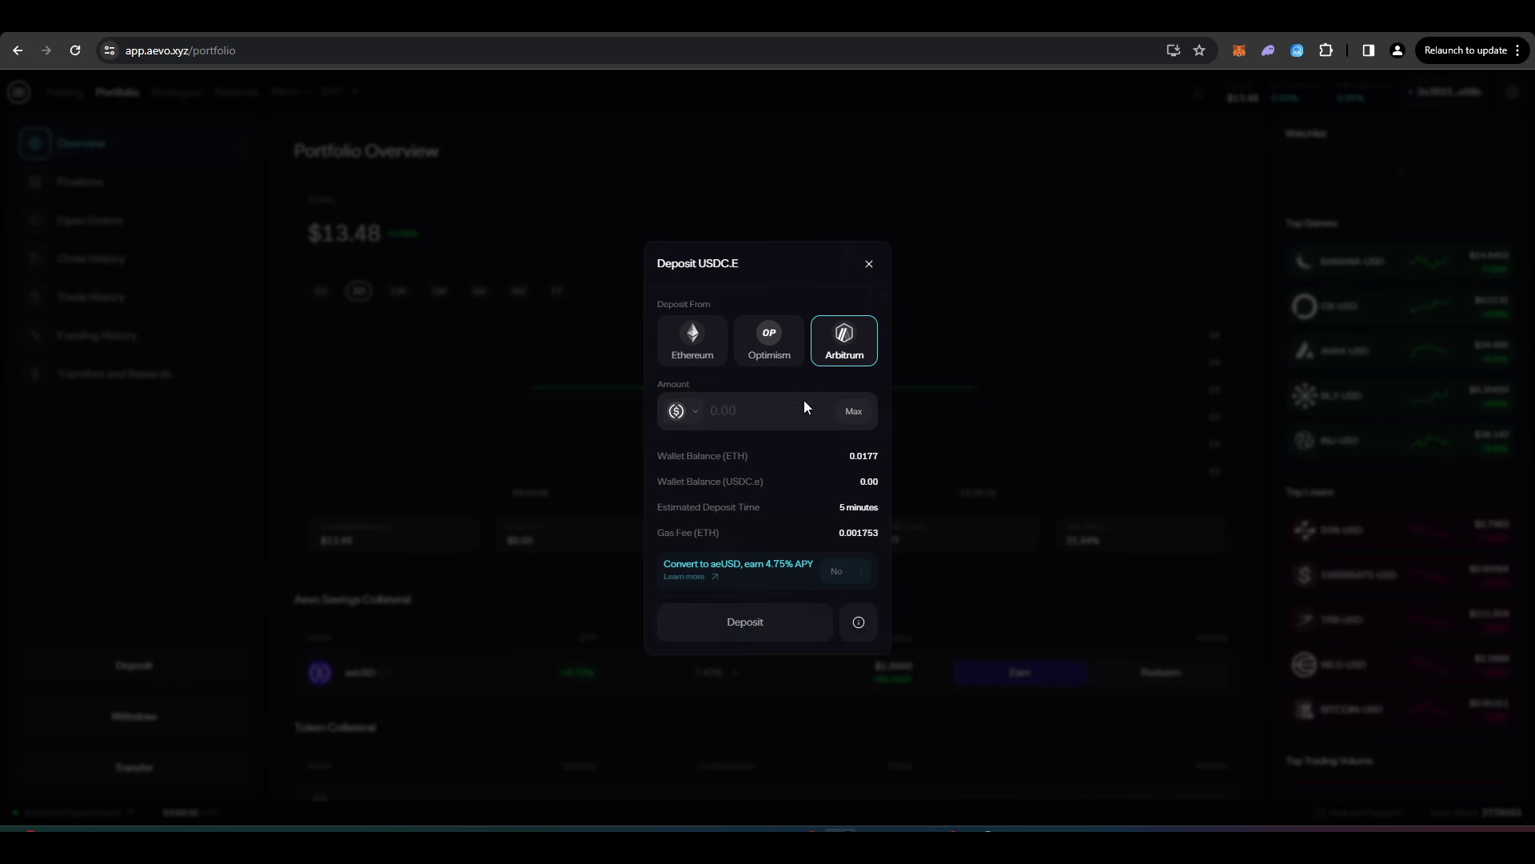
click(751, 403)
click(697, 419)
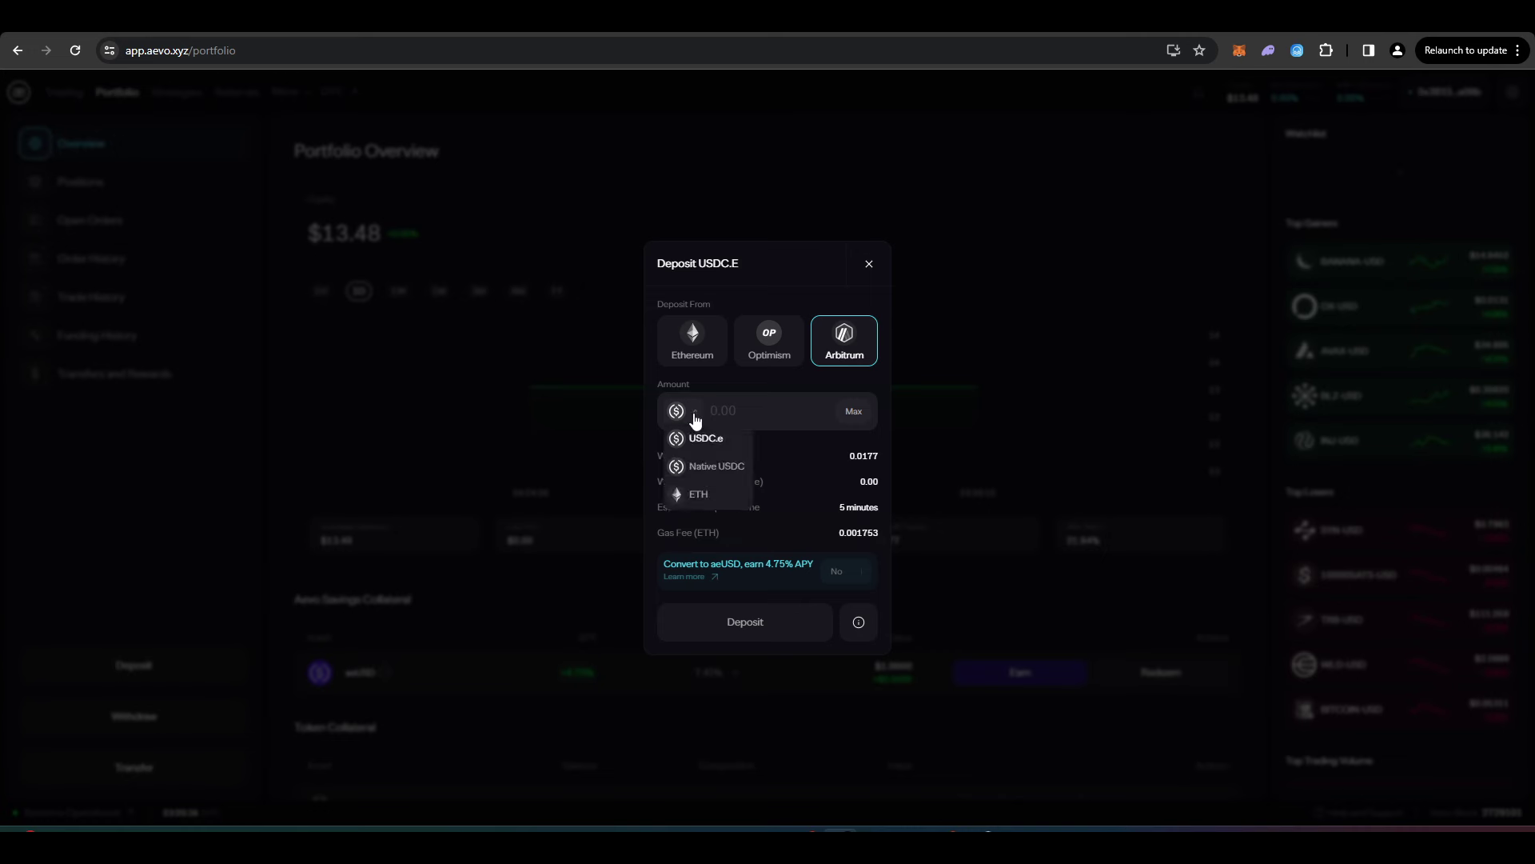
click(737, 463)
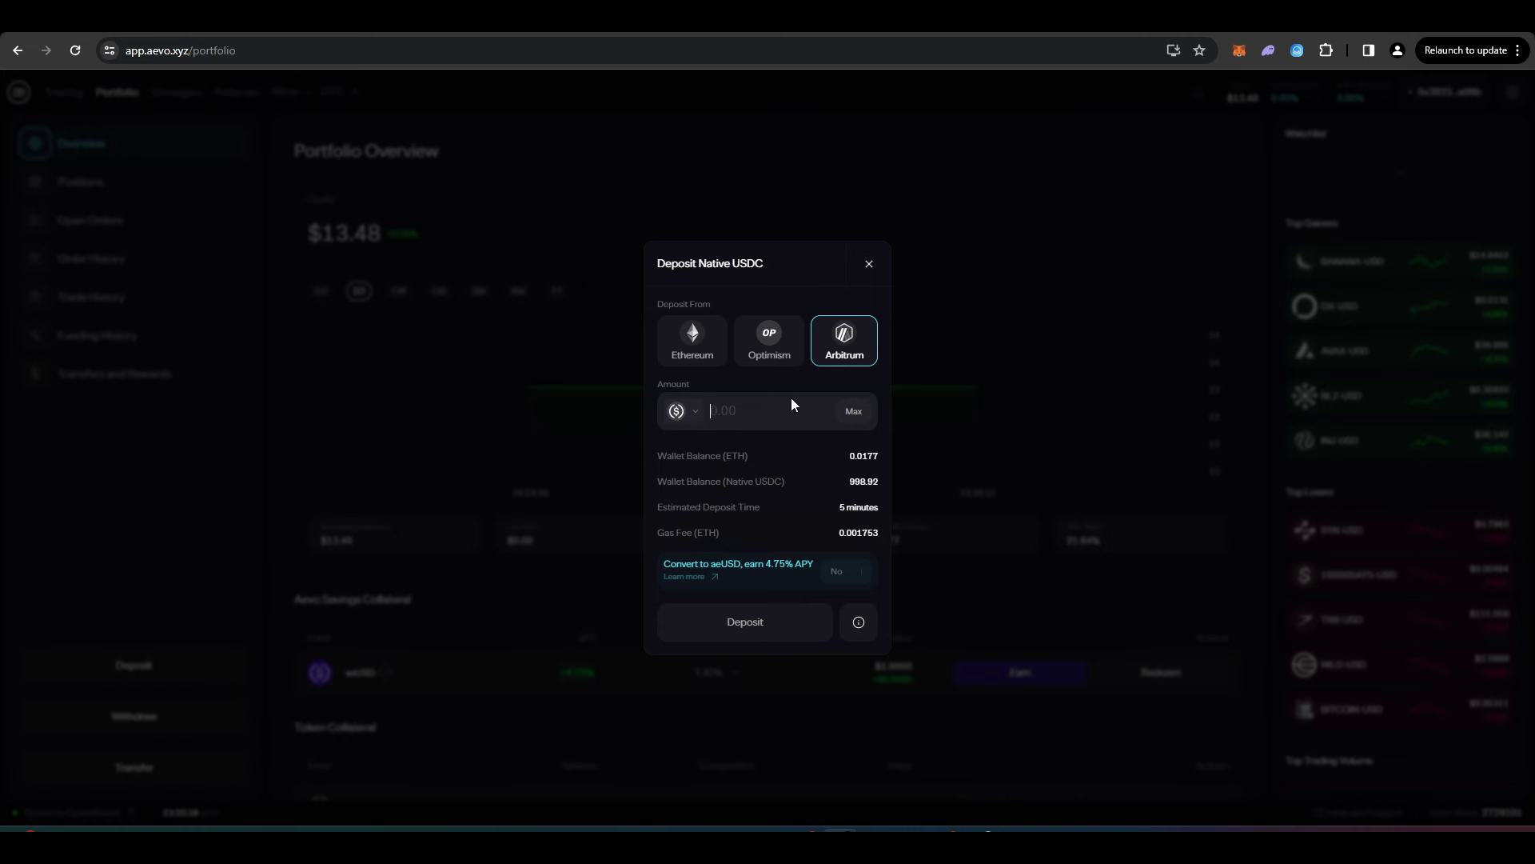
click(851, 417)
Approve the USDC spending cap and confirm the deposit in MetaMask, reaching $1,012.40 margin
click(745, 626)
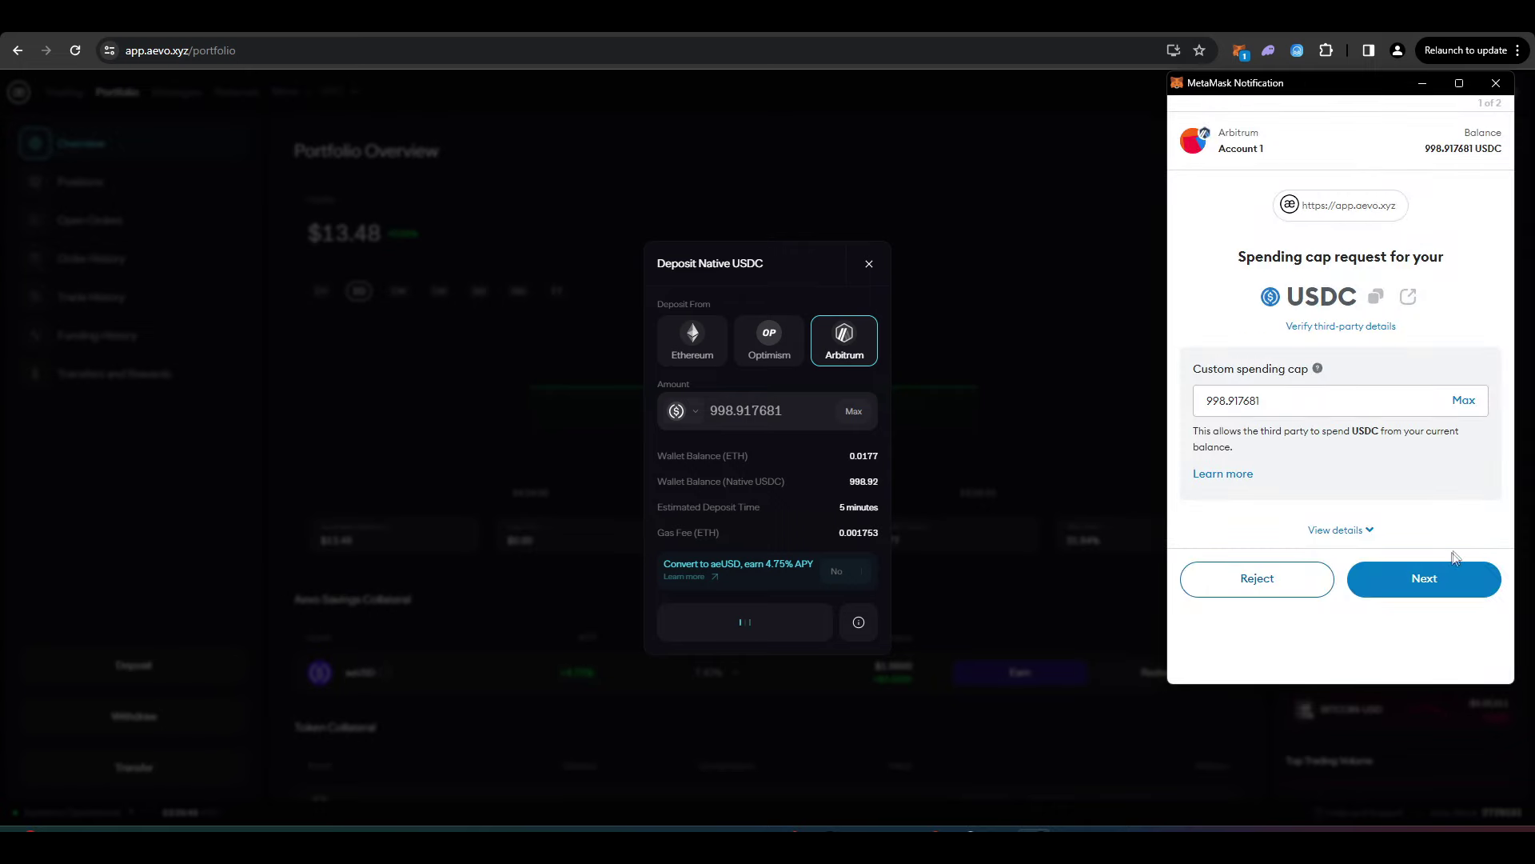
click(1433, 580)
click(1431, 566)
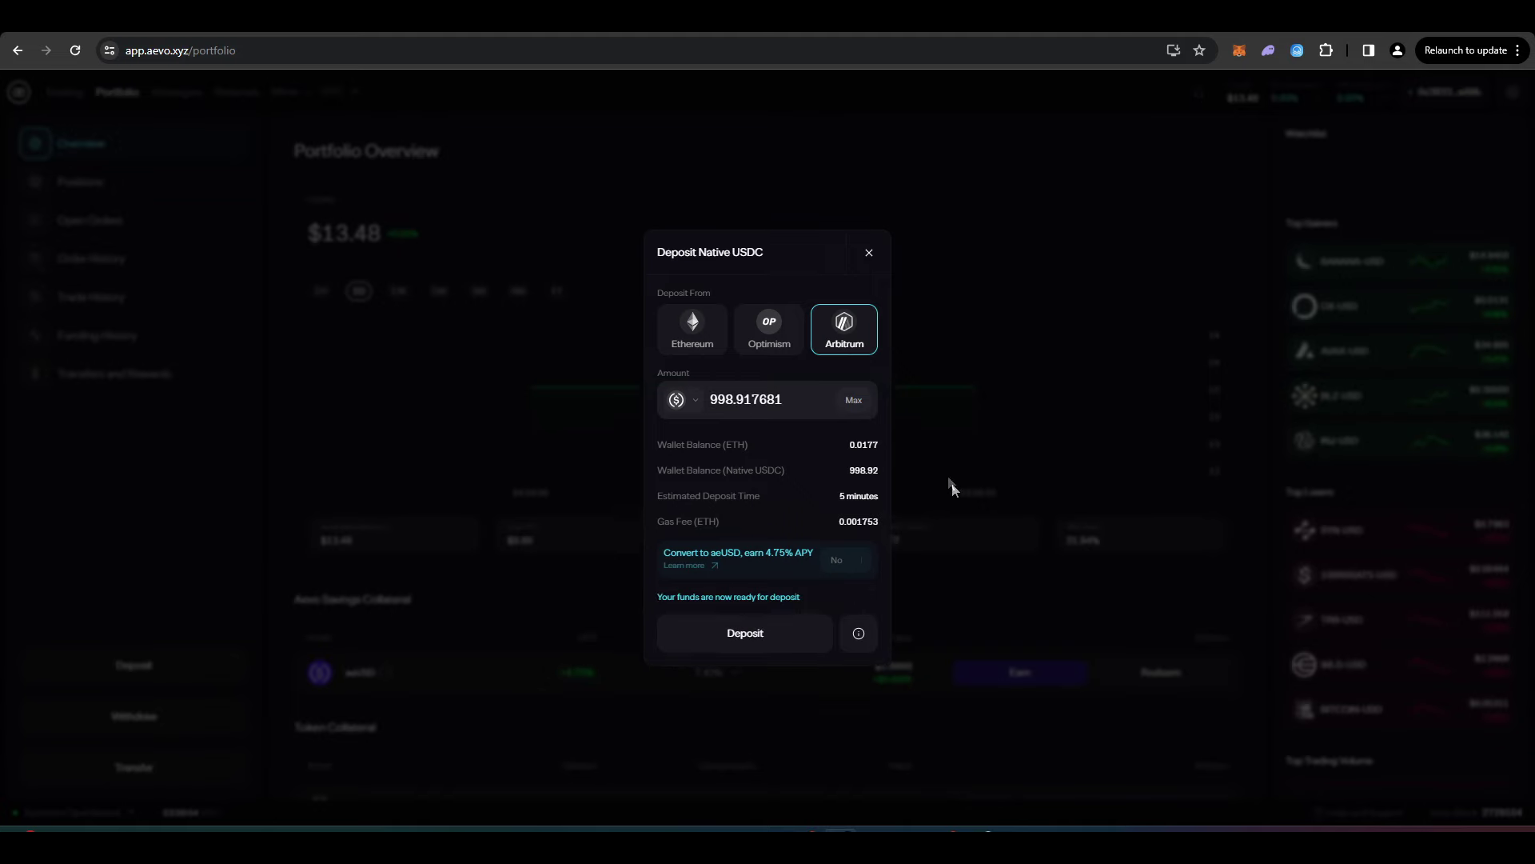
click(787, 636)
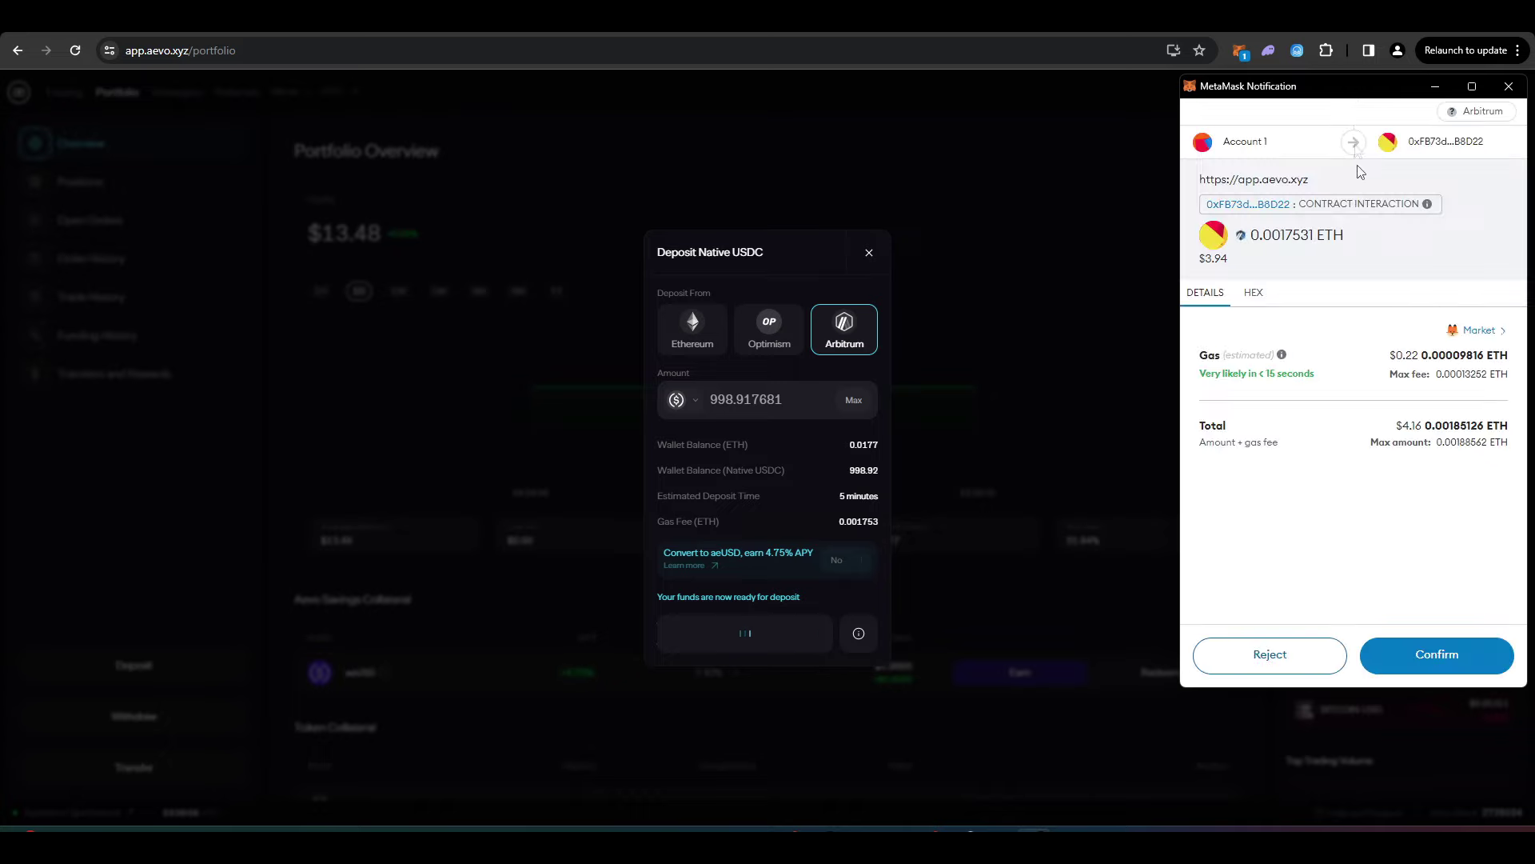
click(1454, 656)
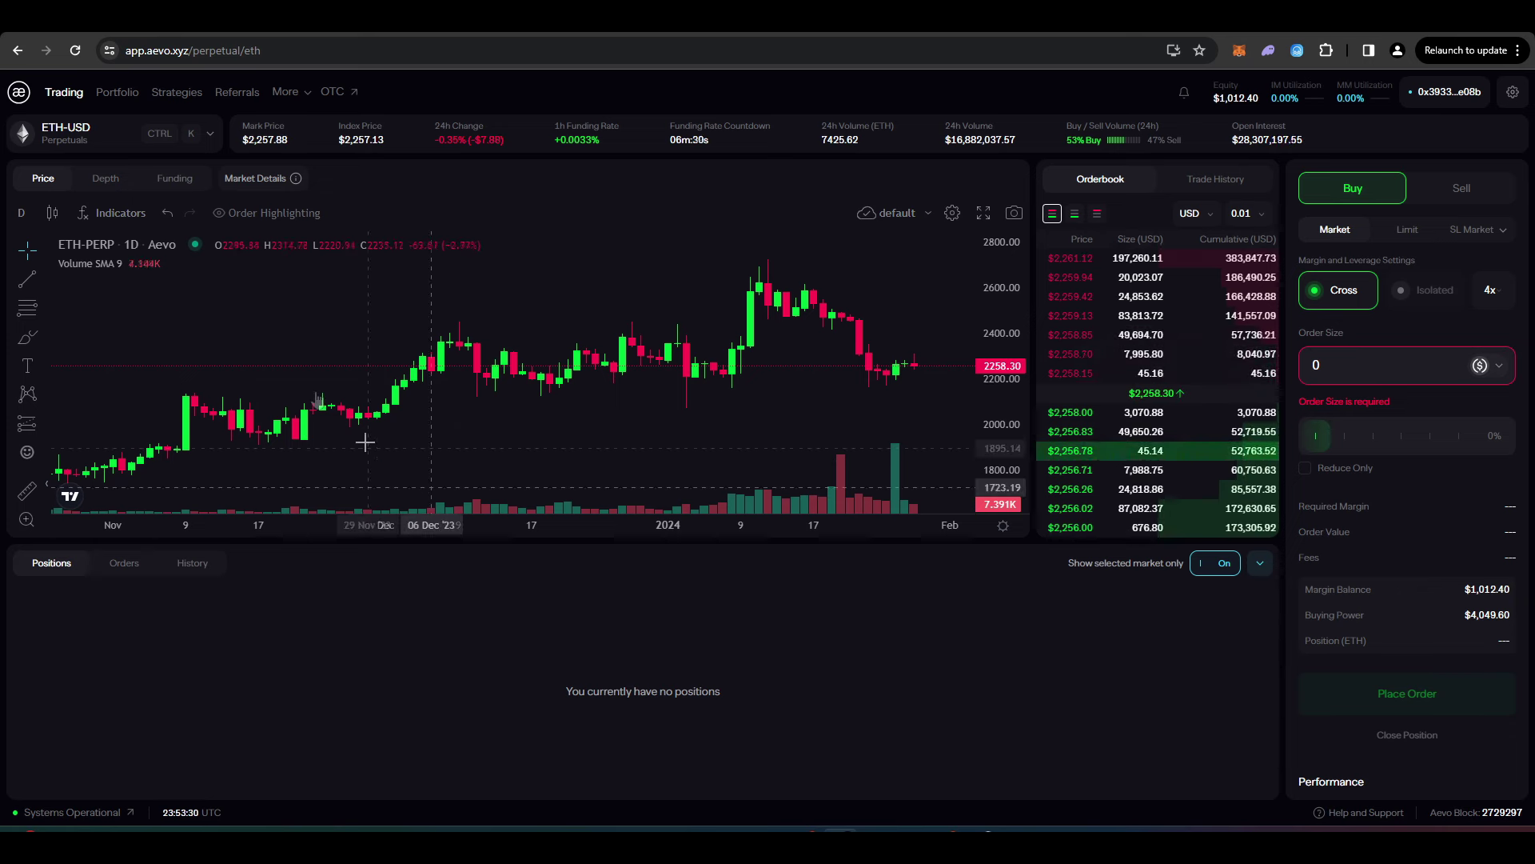
Open the ETH-USD market selector to show the Perpetual Futures search list
click(118, 138)
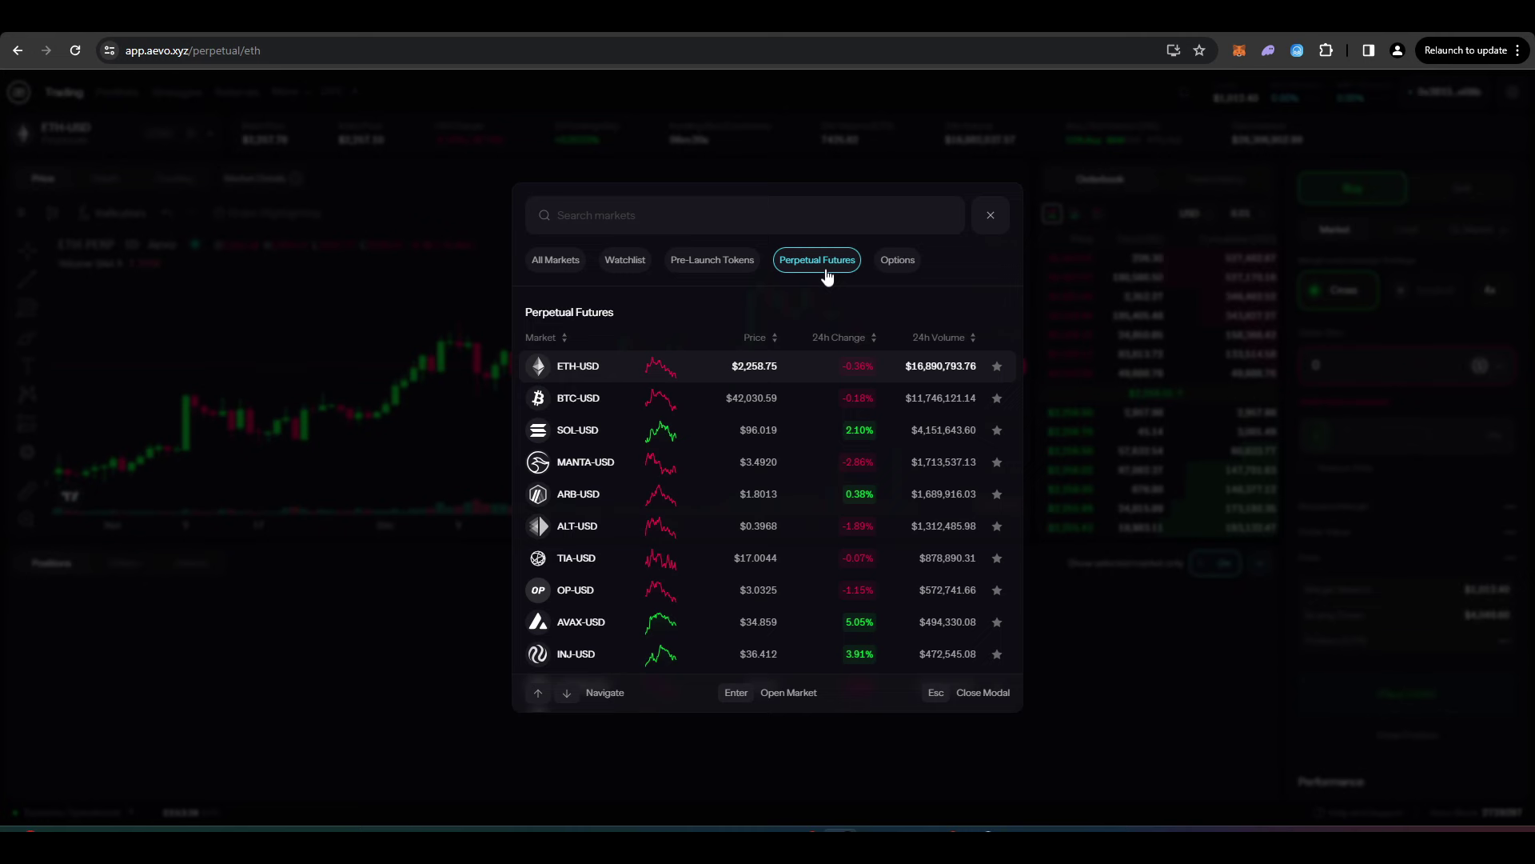
click(884, 263)
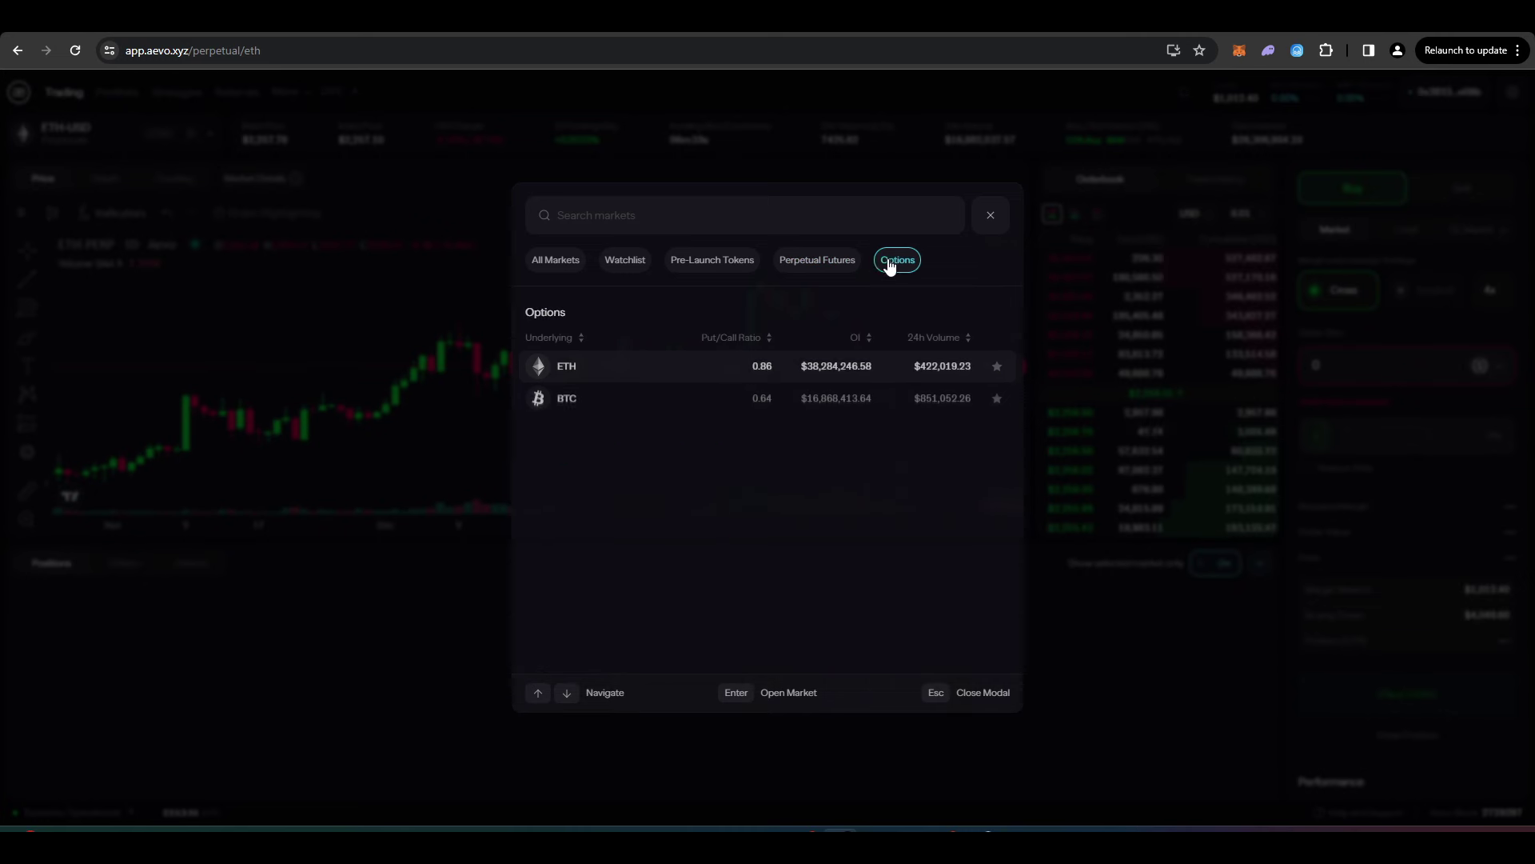
click(838, 273)
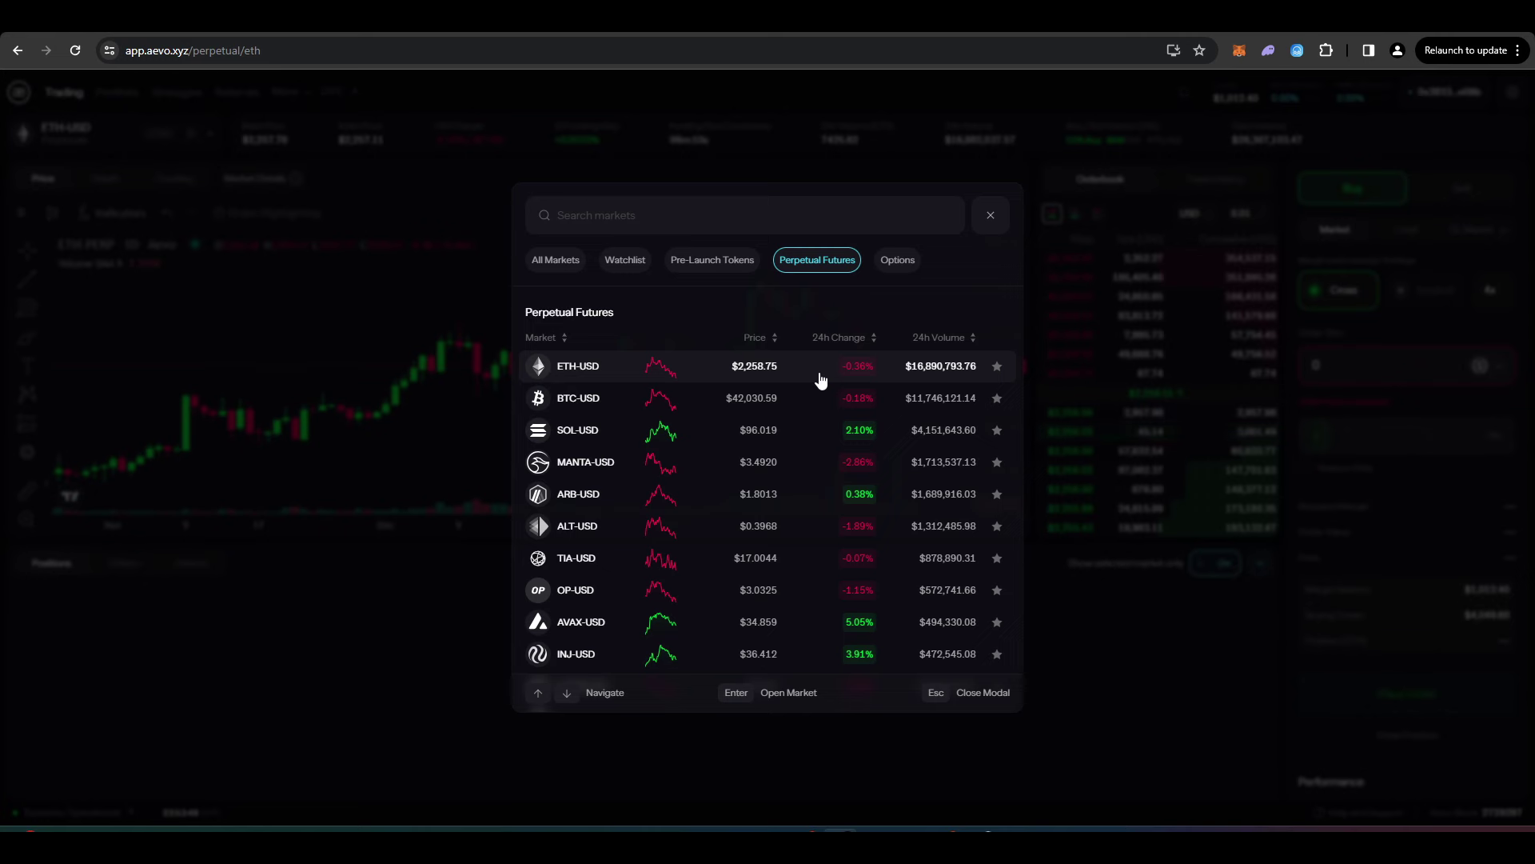
click(910, 268)
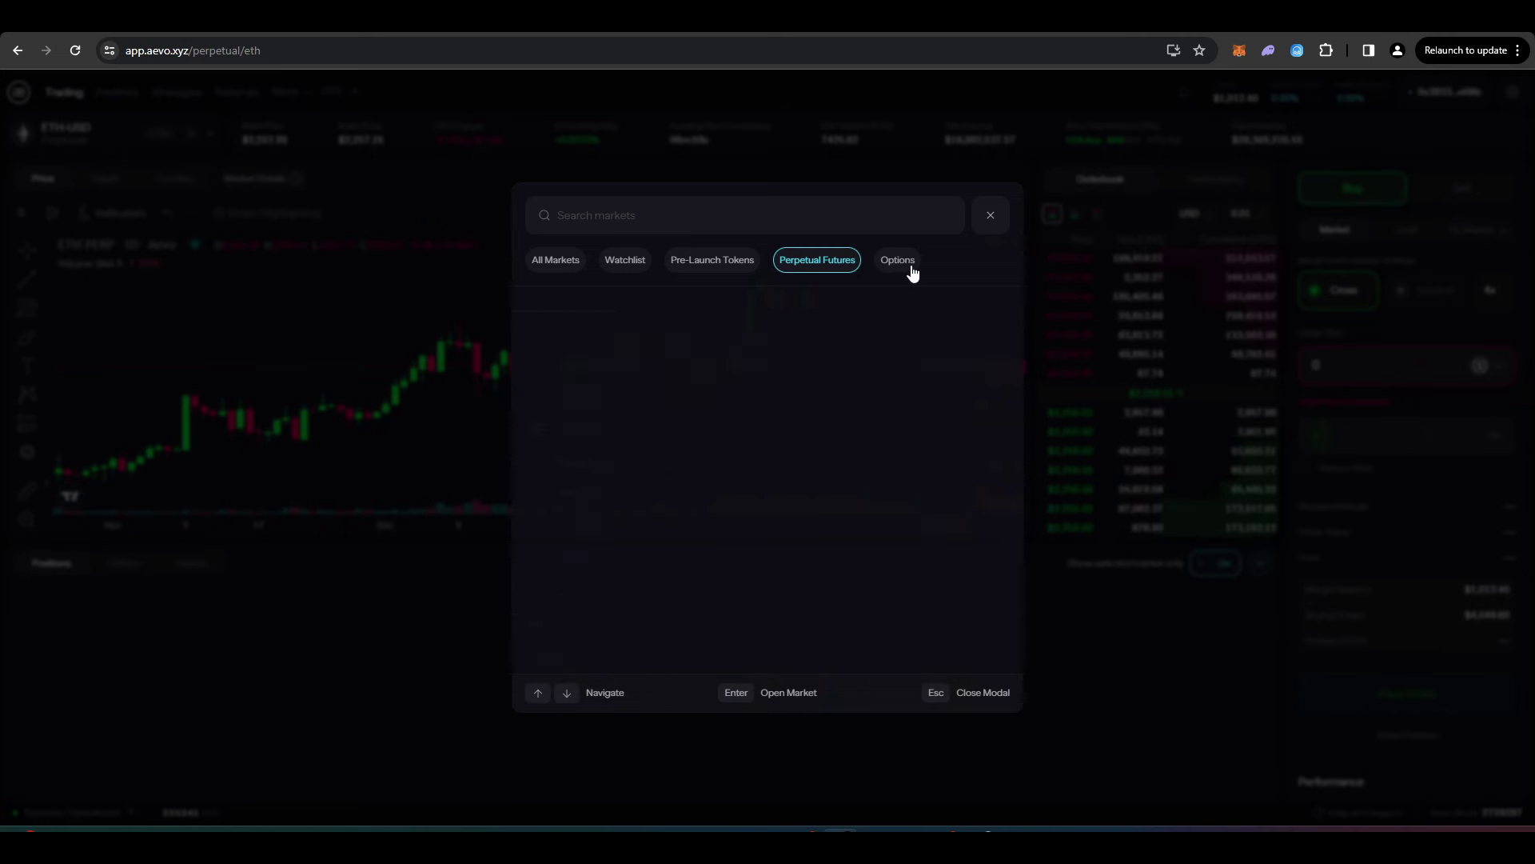
click(847, 269)
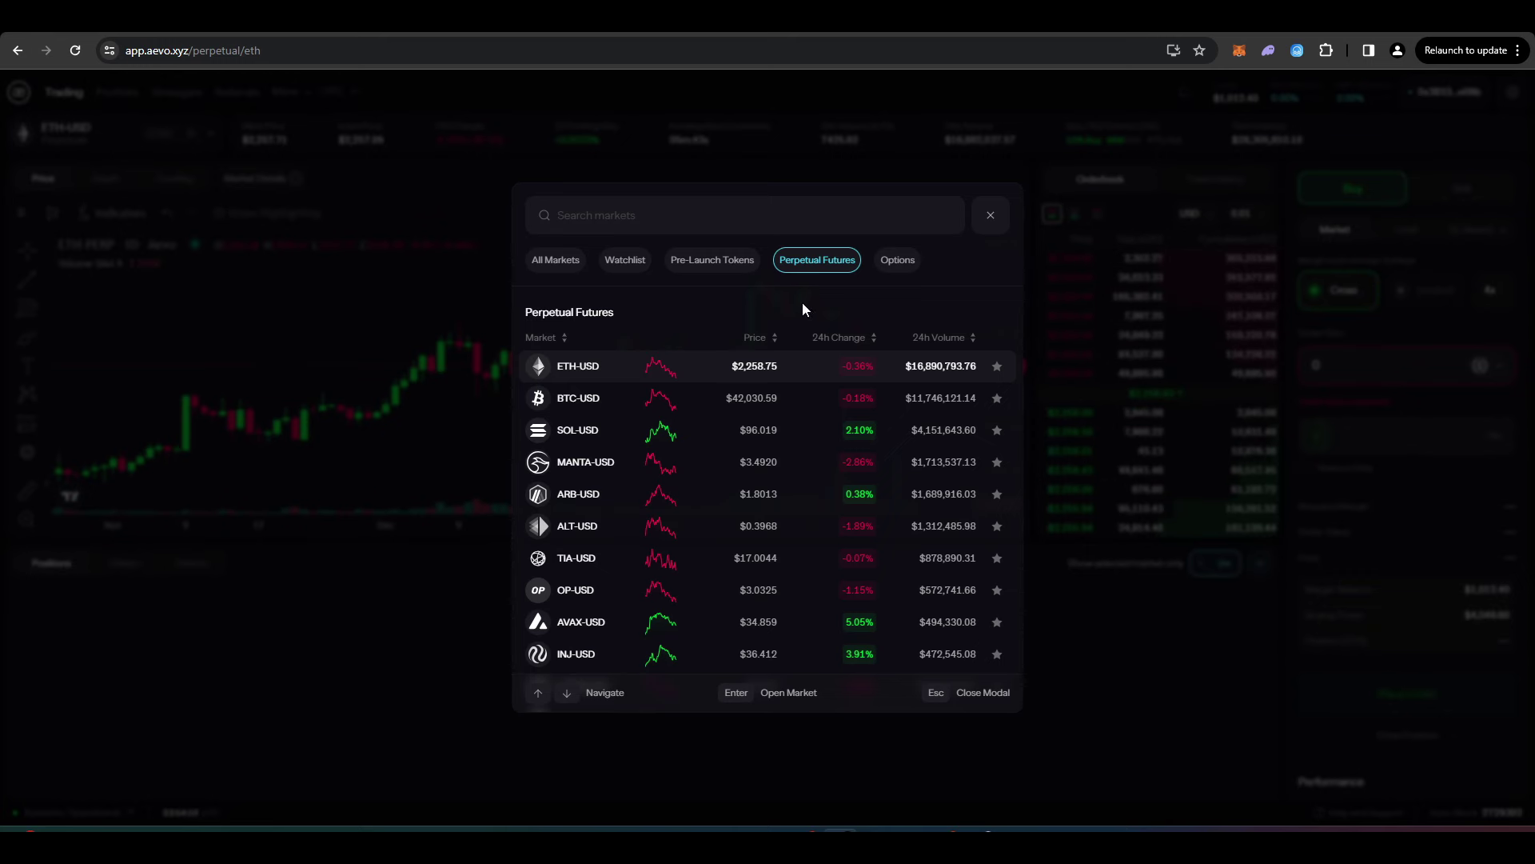
Market-buy $1,000 of ETH-PERP, opening a 0.44 ETH long at 4x
click(695, 366)
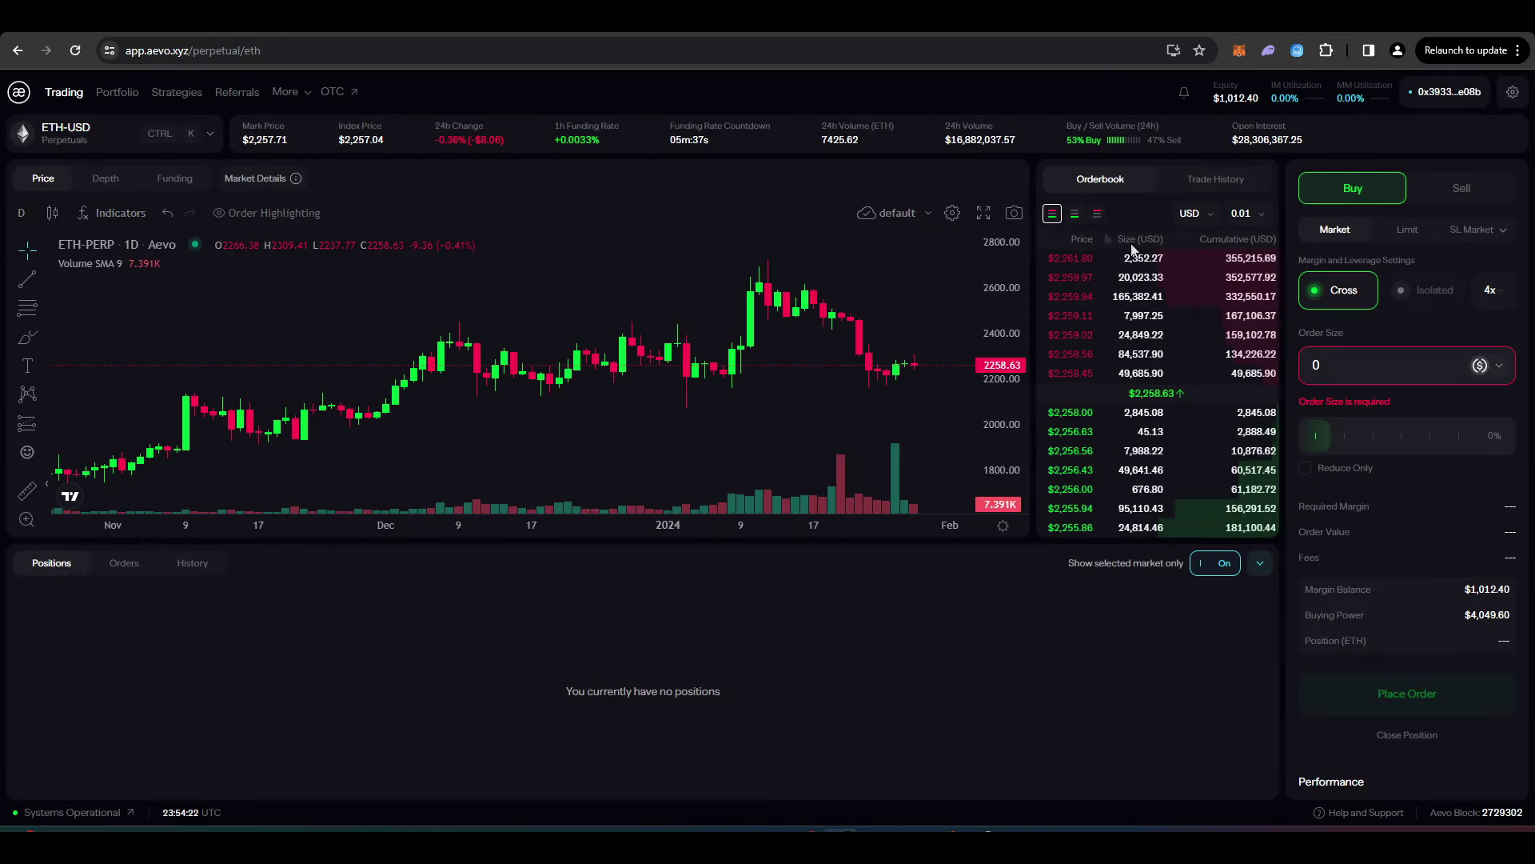
click(1441, 363)
text(1)
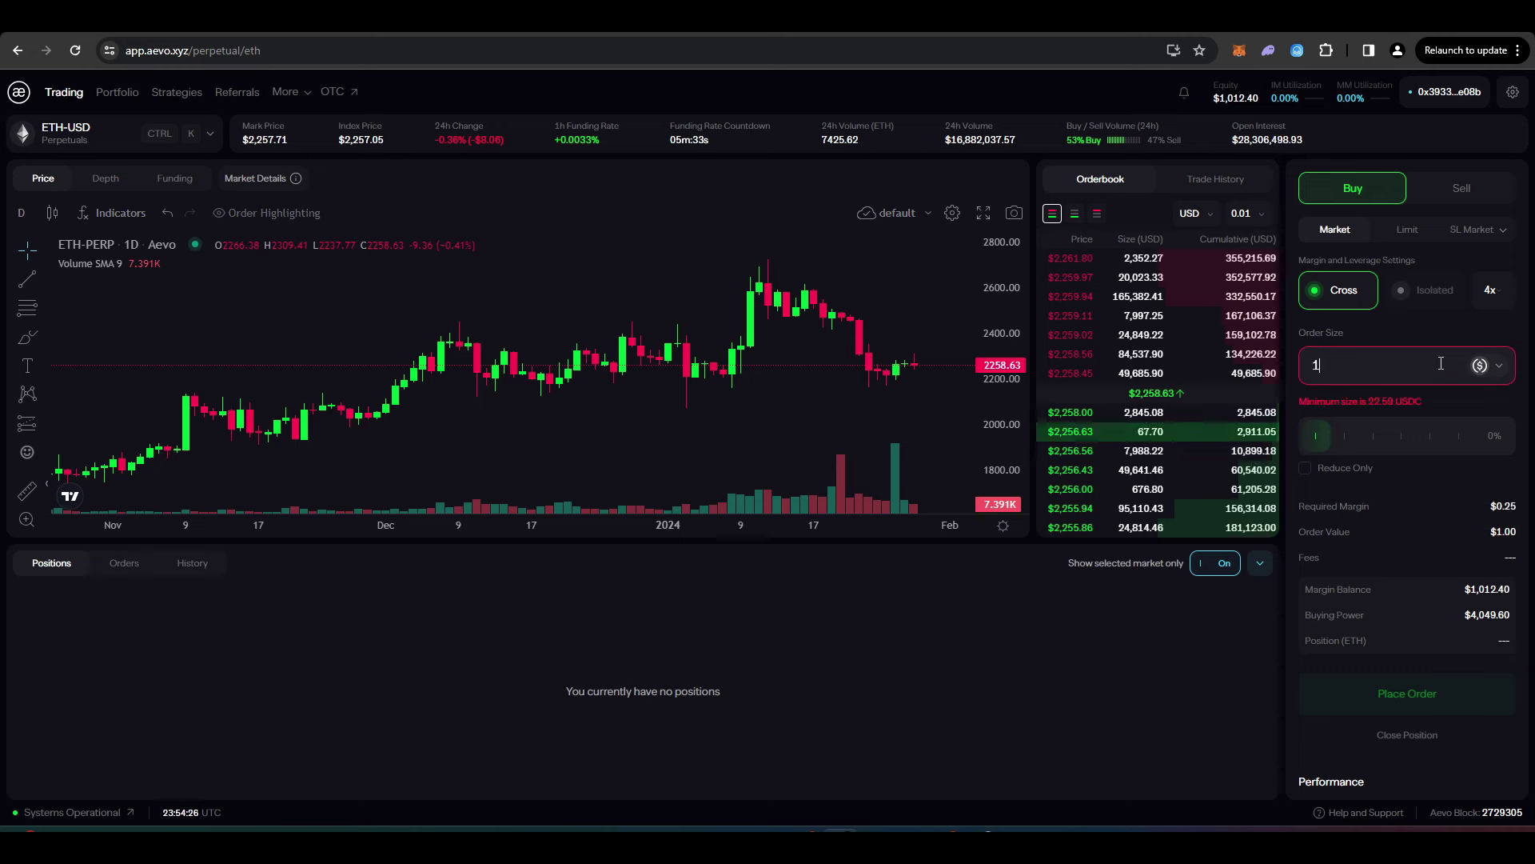
text(000)
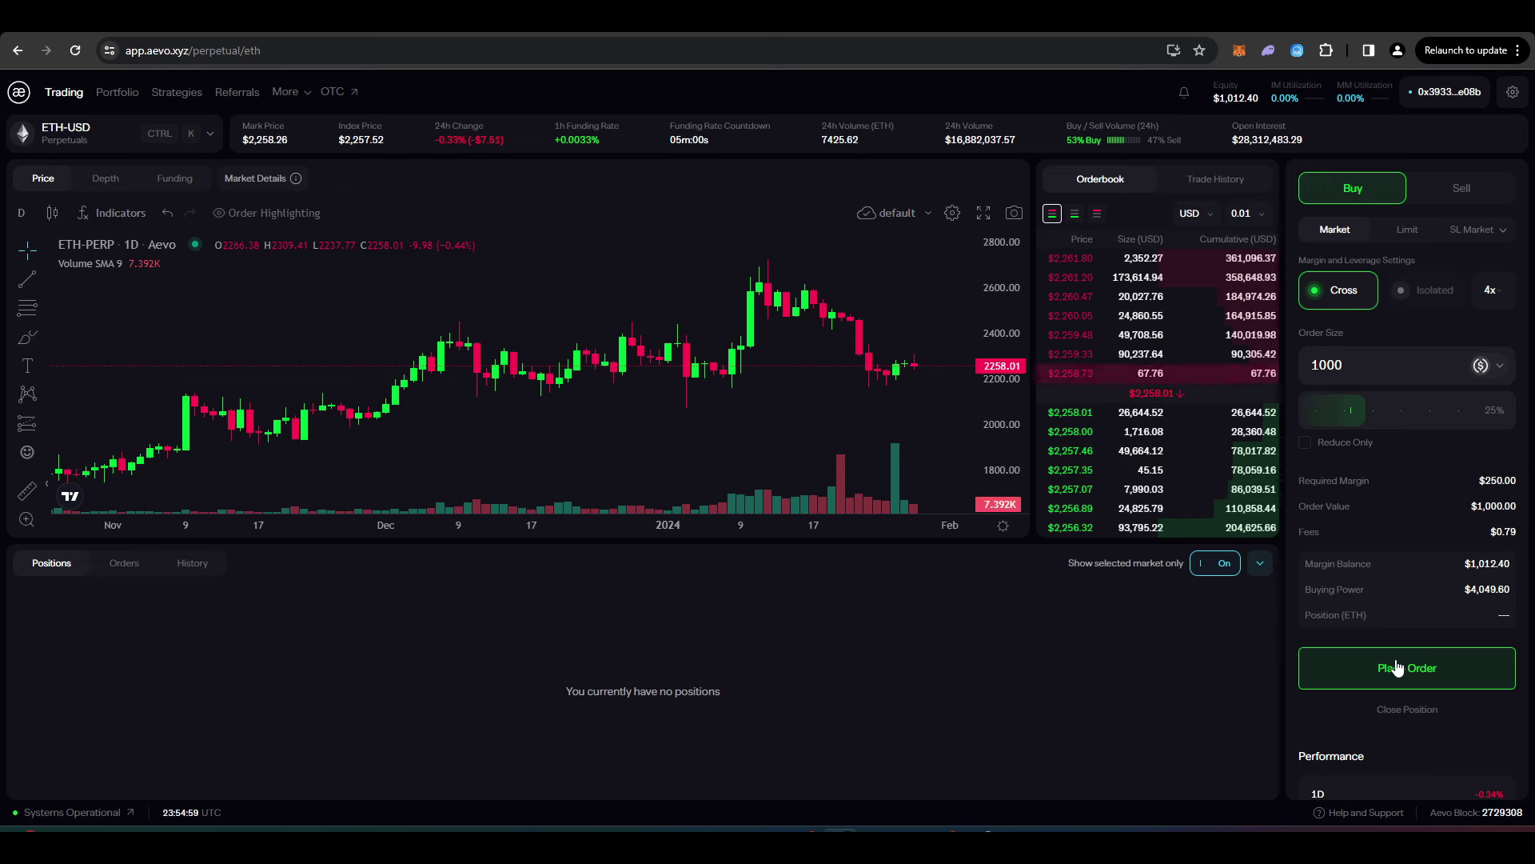
click(1396, 667)
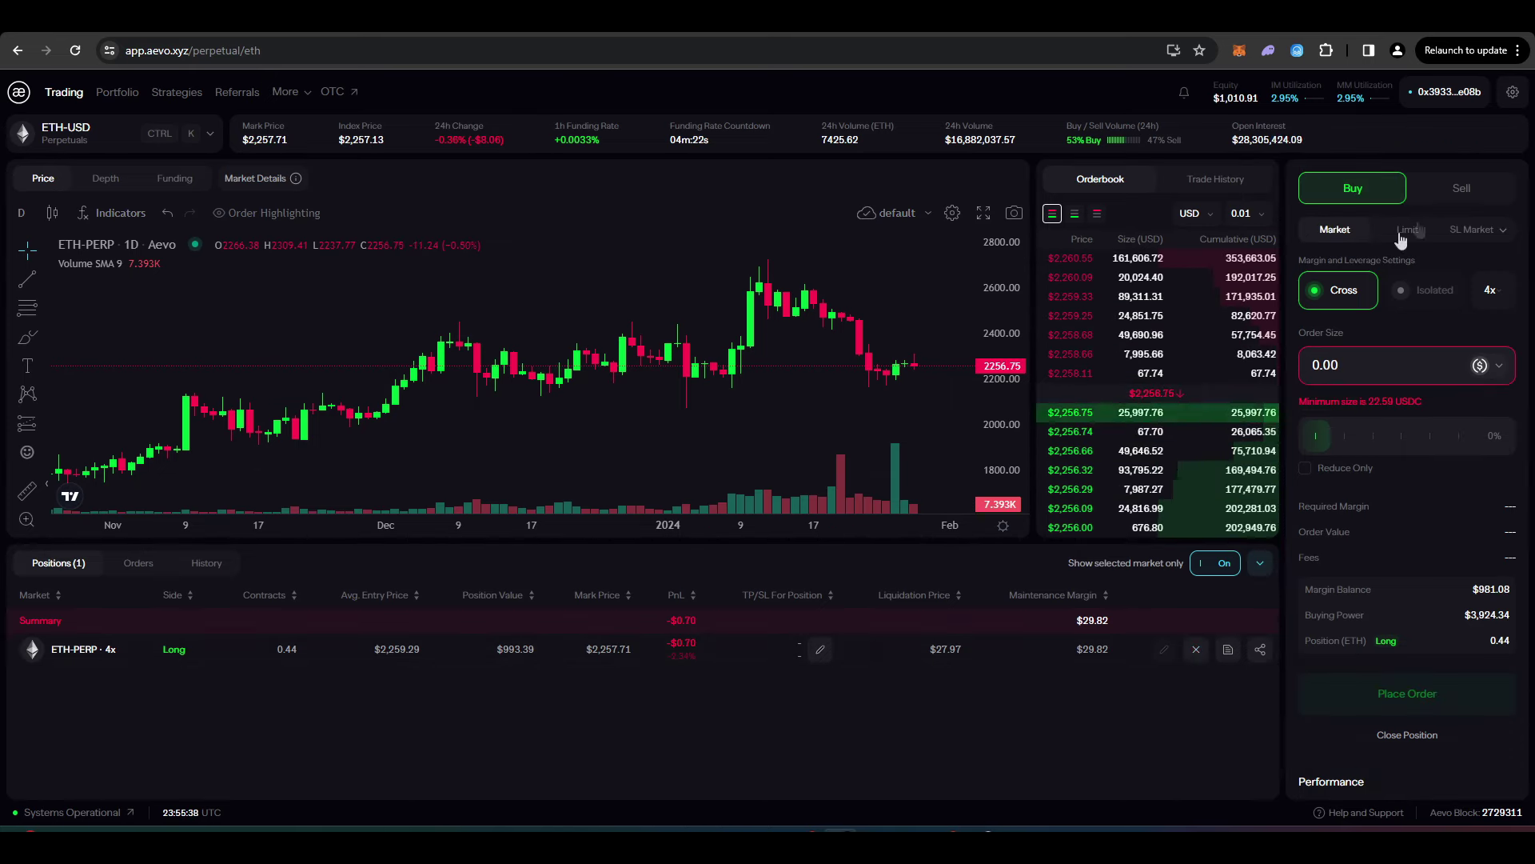
Place a $500 reduce-only market sell on the ETH long
click(1458, 198)
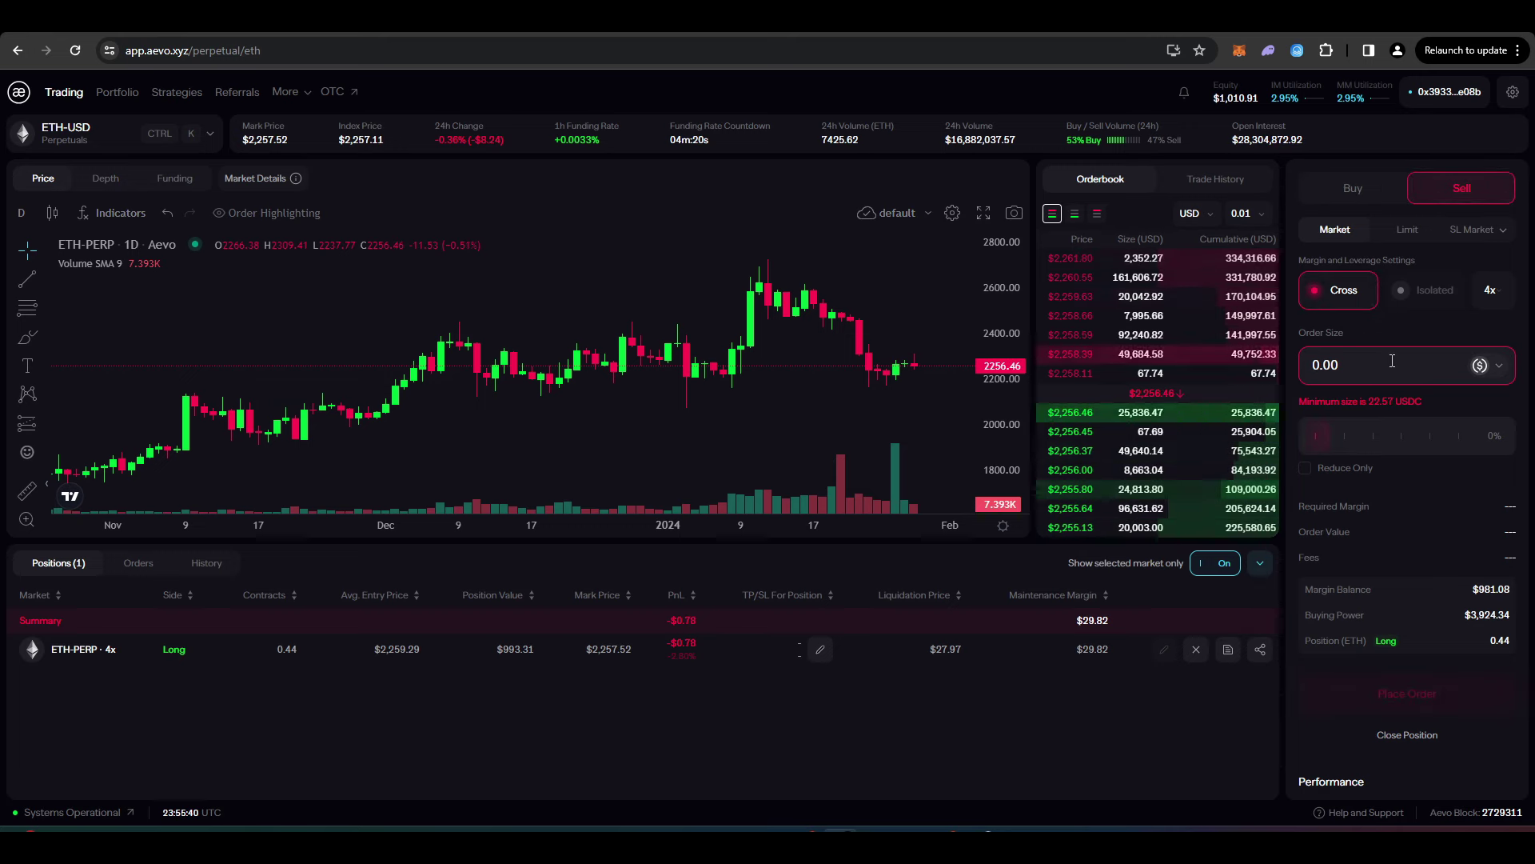
drag(1390, 364, 1300, 366)
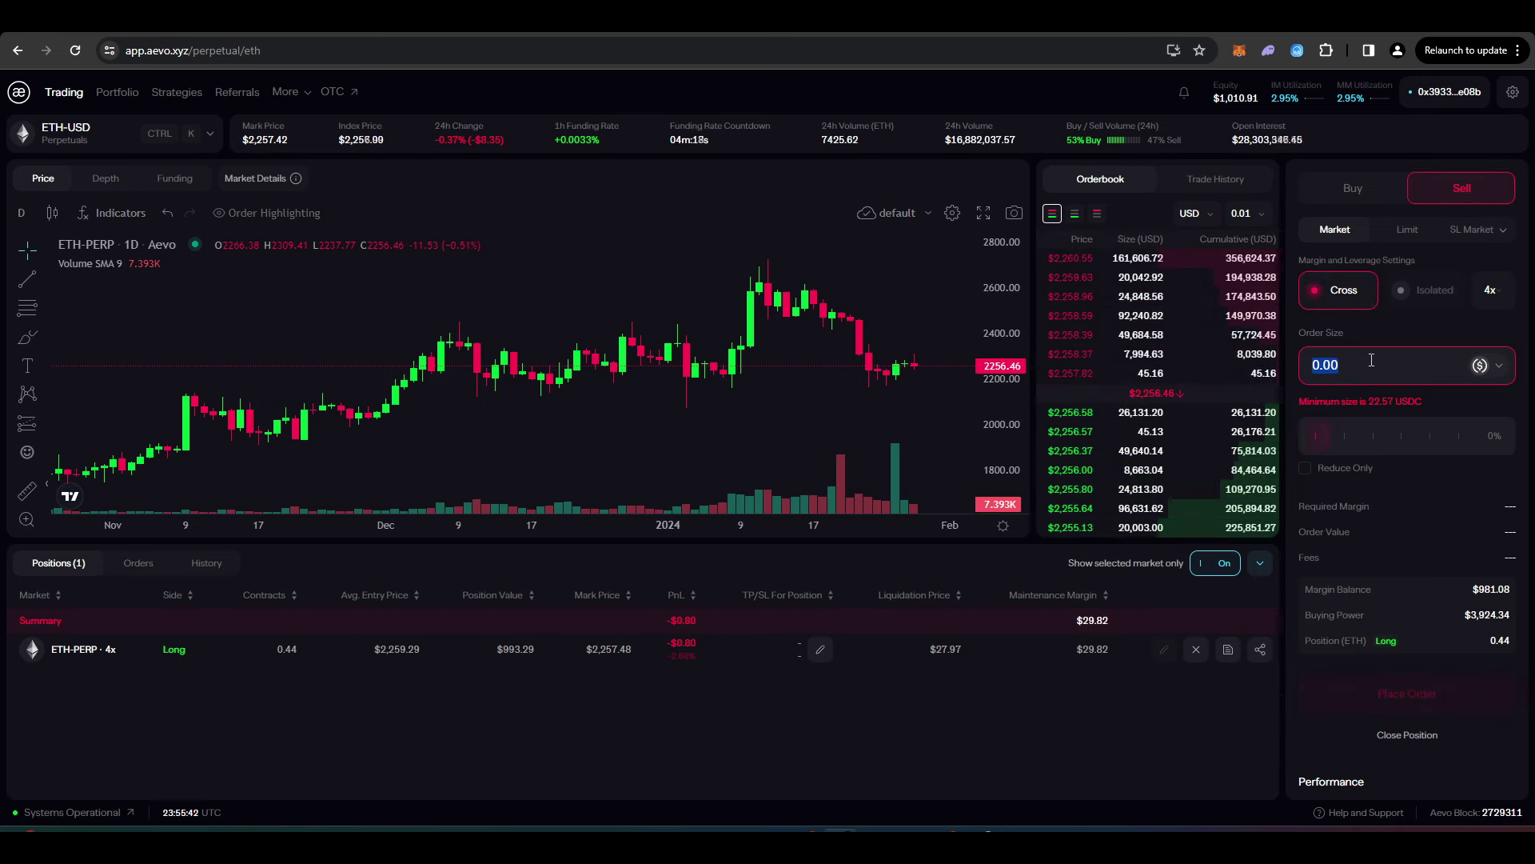
text(500)
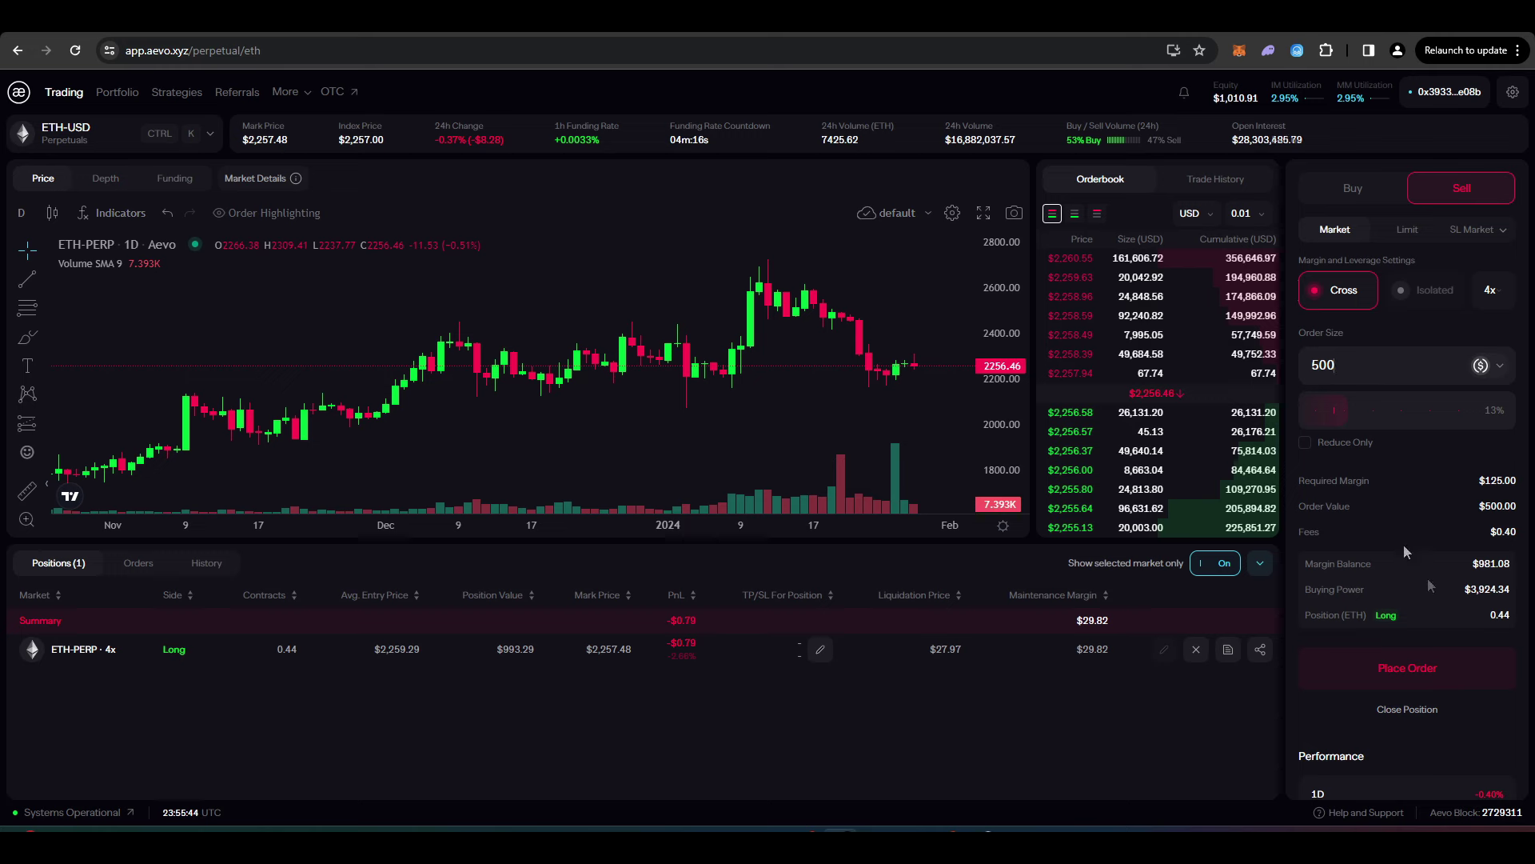
click(1305, 443)
click(1387, 663)
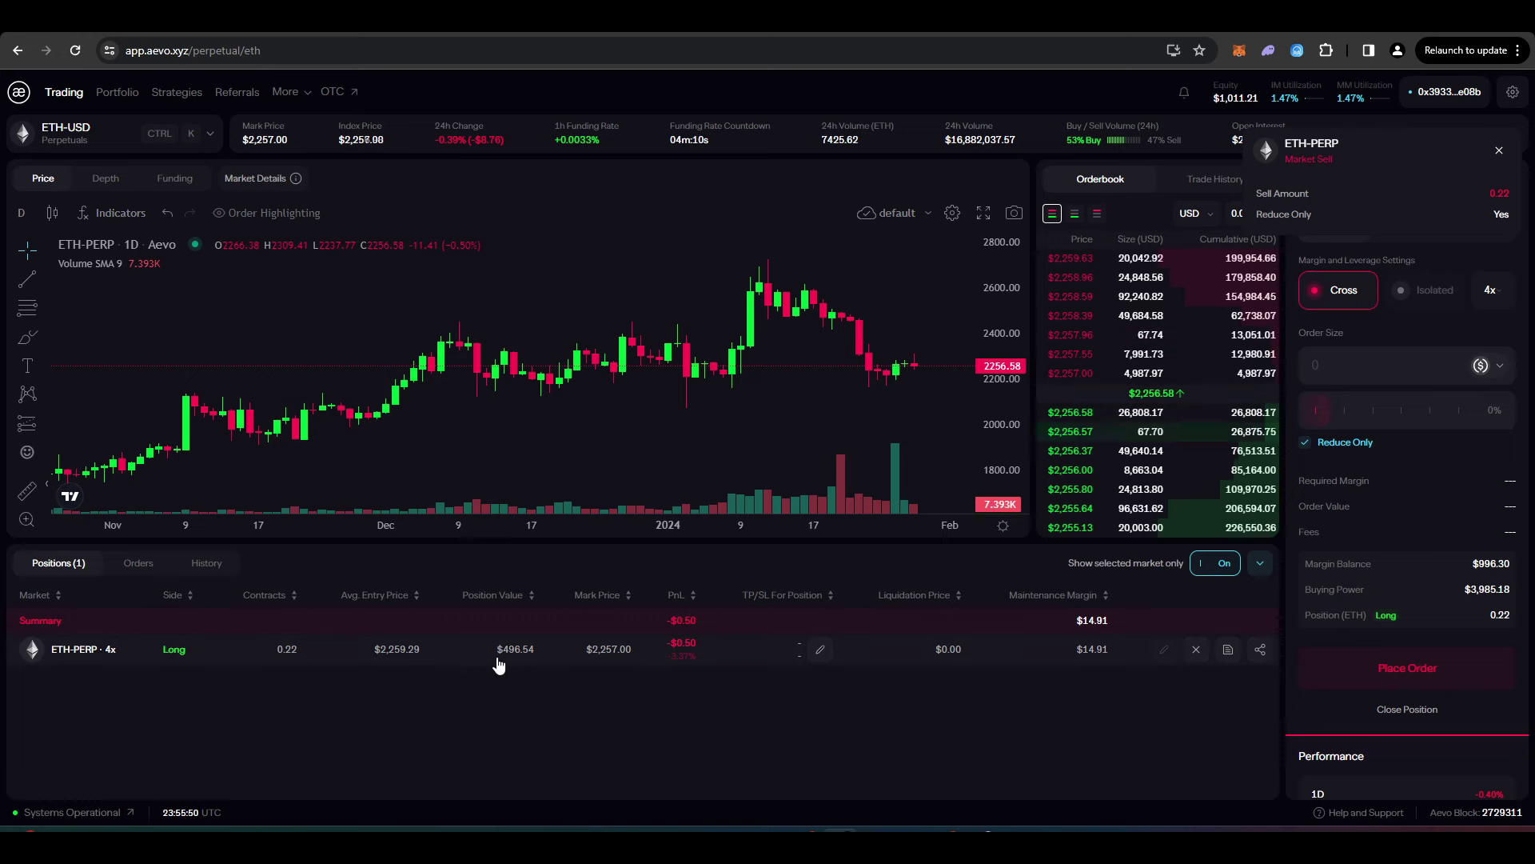
Close the remaining ETH position at market
click(1195, 651)
click(739, 553)
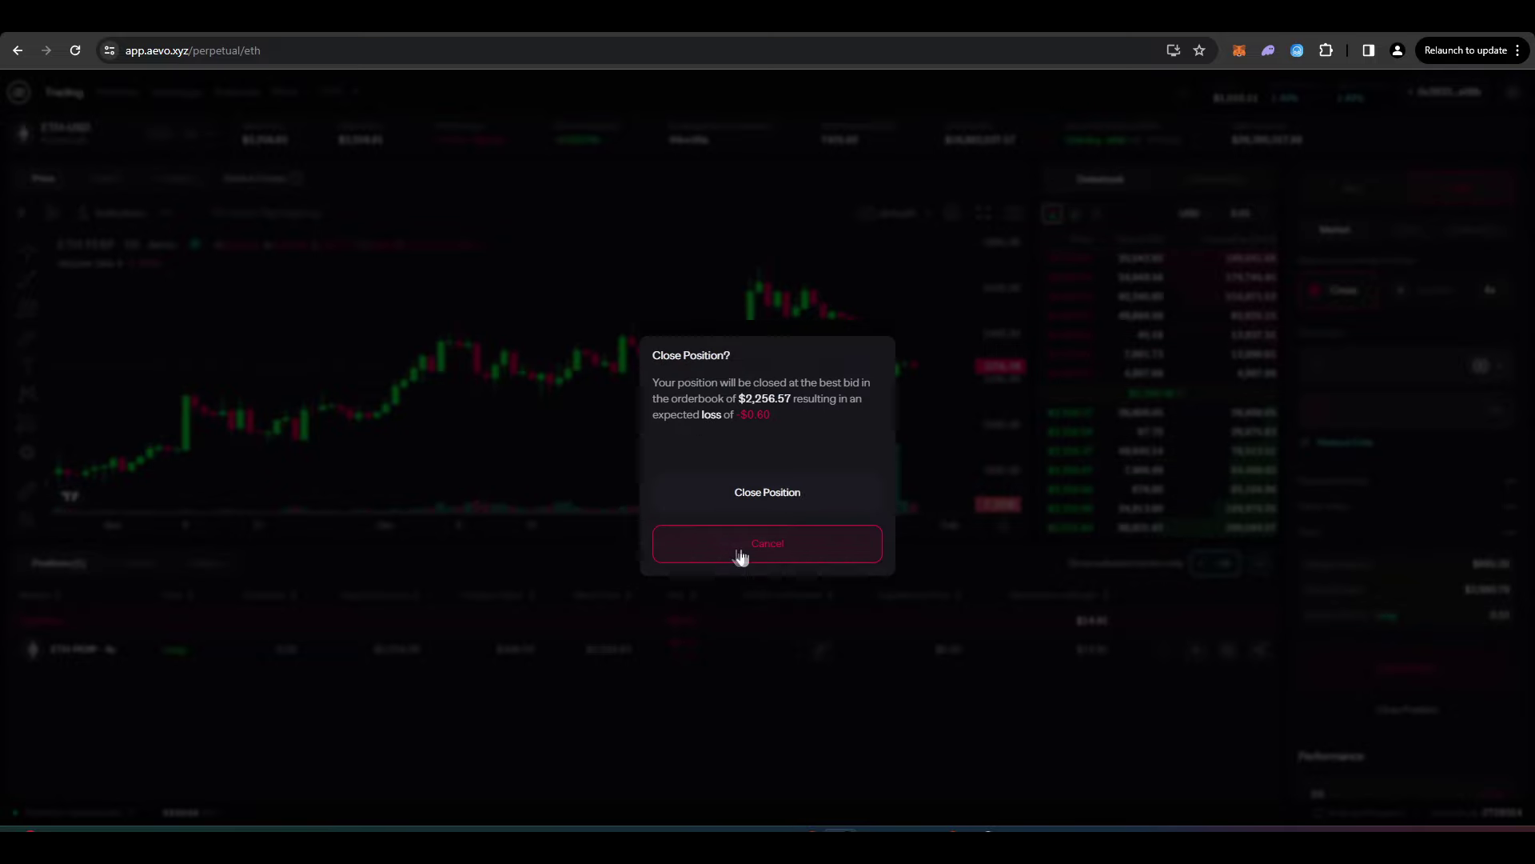
click(798, 499)
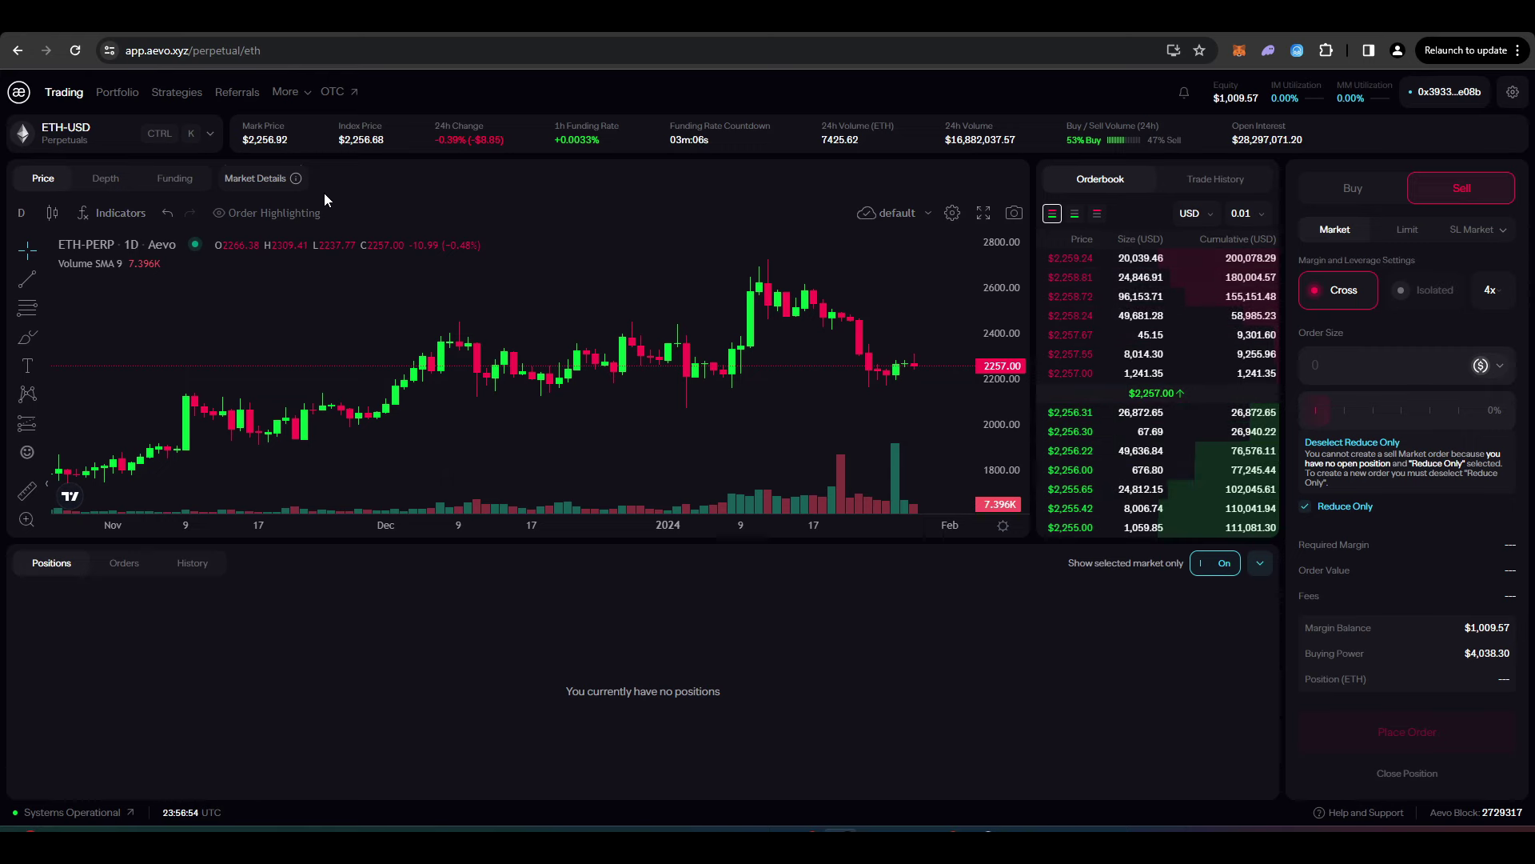
click(97, 140)
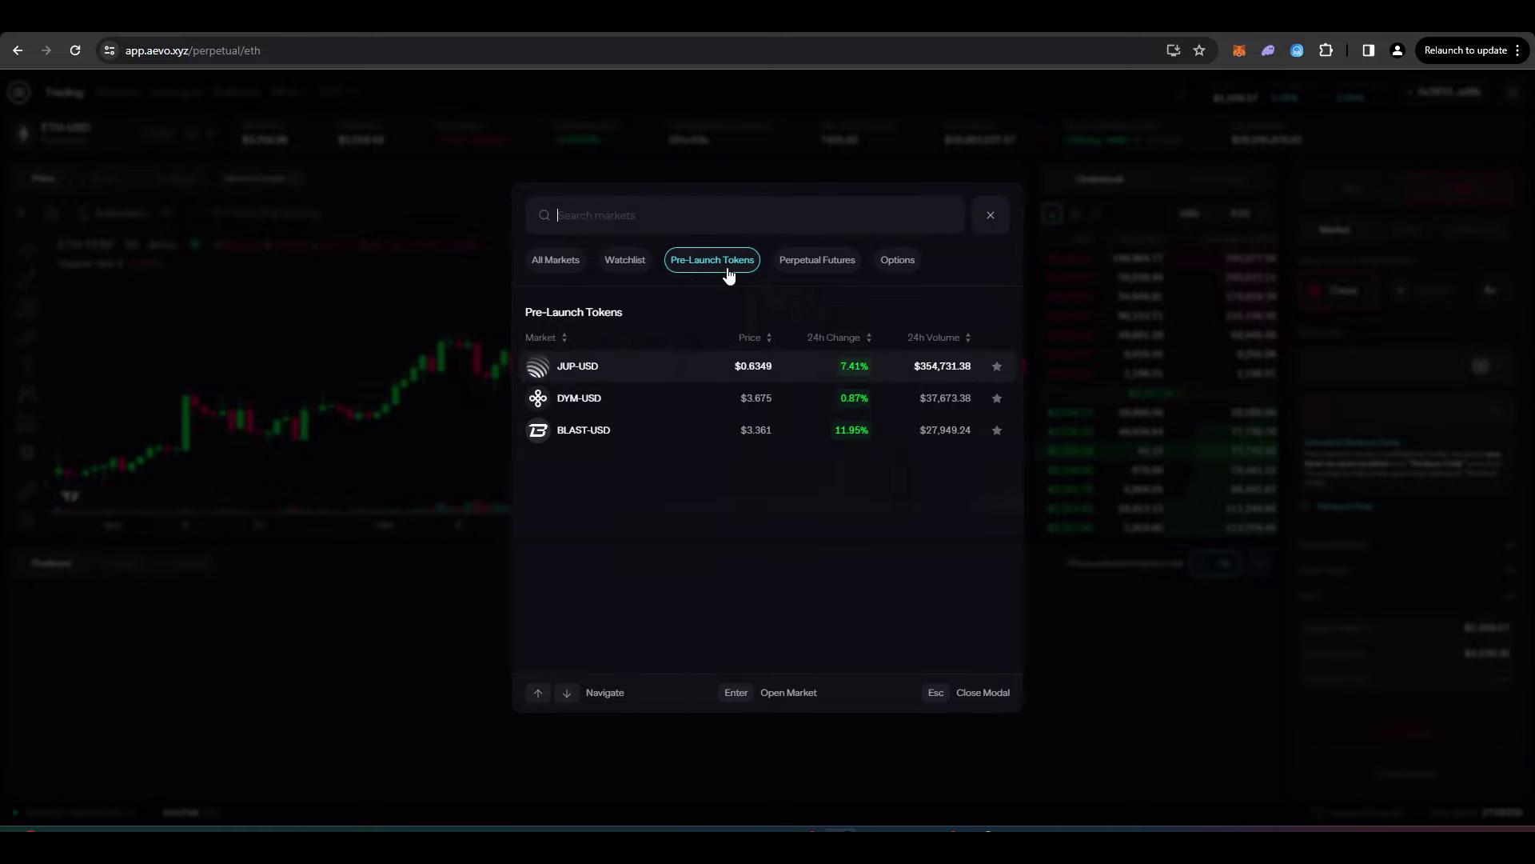
Open the JUP-USD perpetual, enter a 1200 JUP sell size, and reopen market search
click(690, 365)
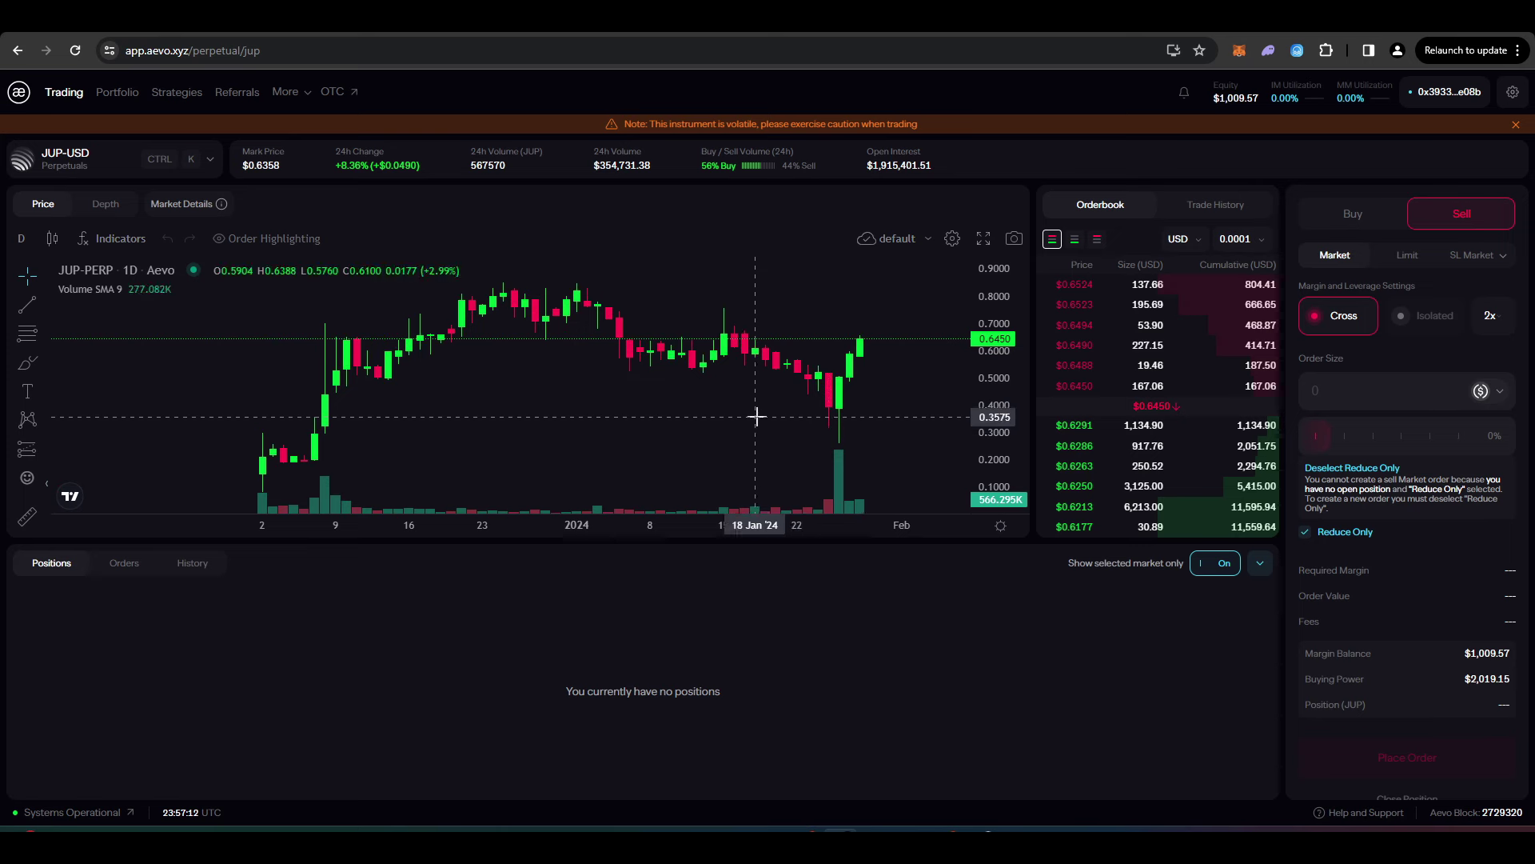
scroll(840, 428, down, 2)
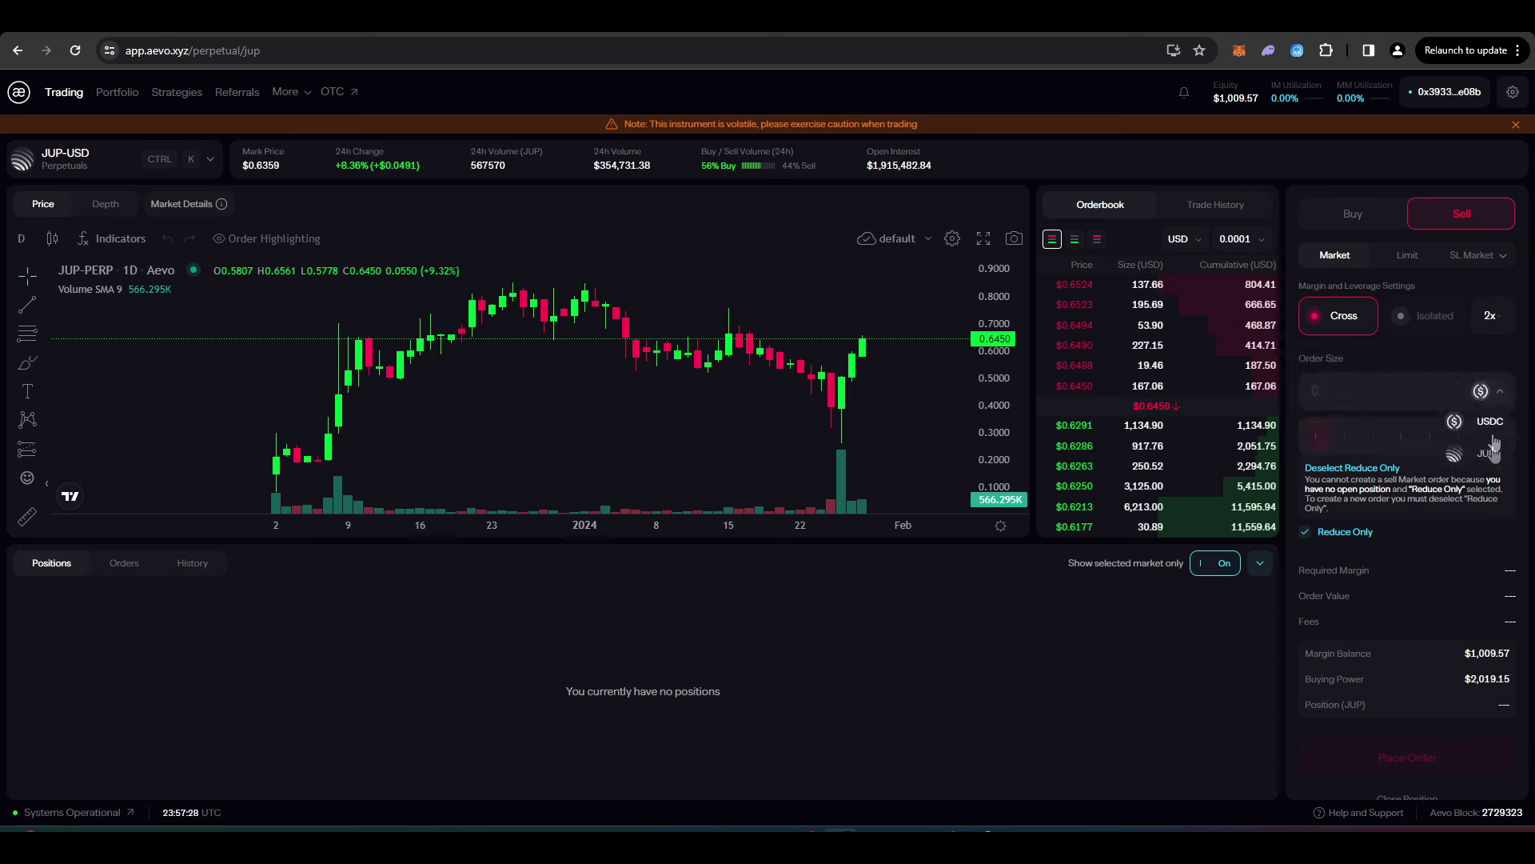
text(1200)
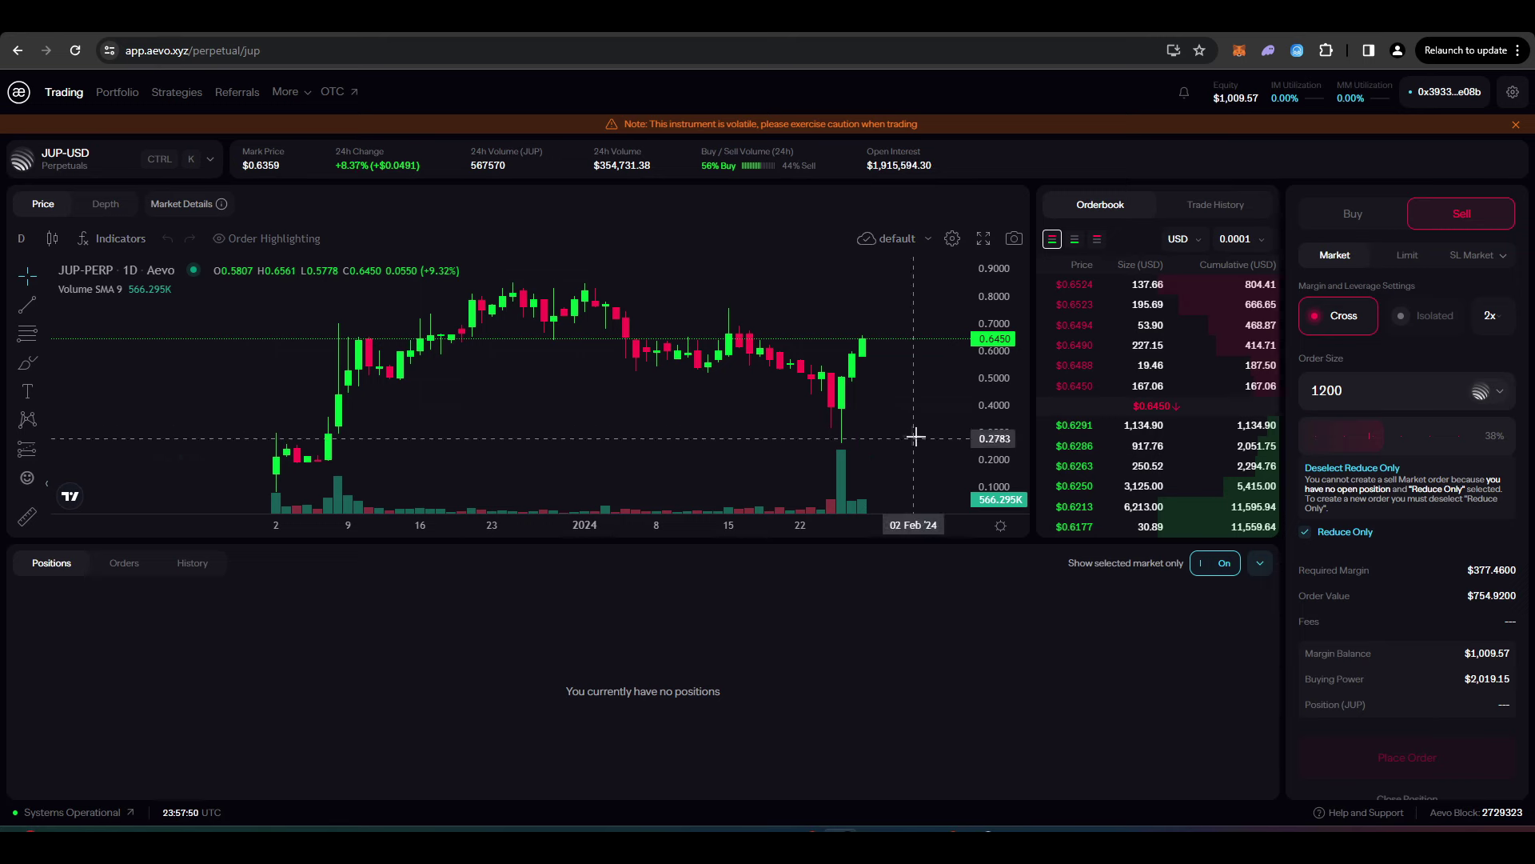
scroll(908, 431, up, 3)
scroll(878, 387, down, 3)
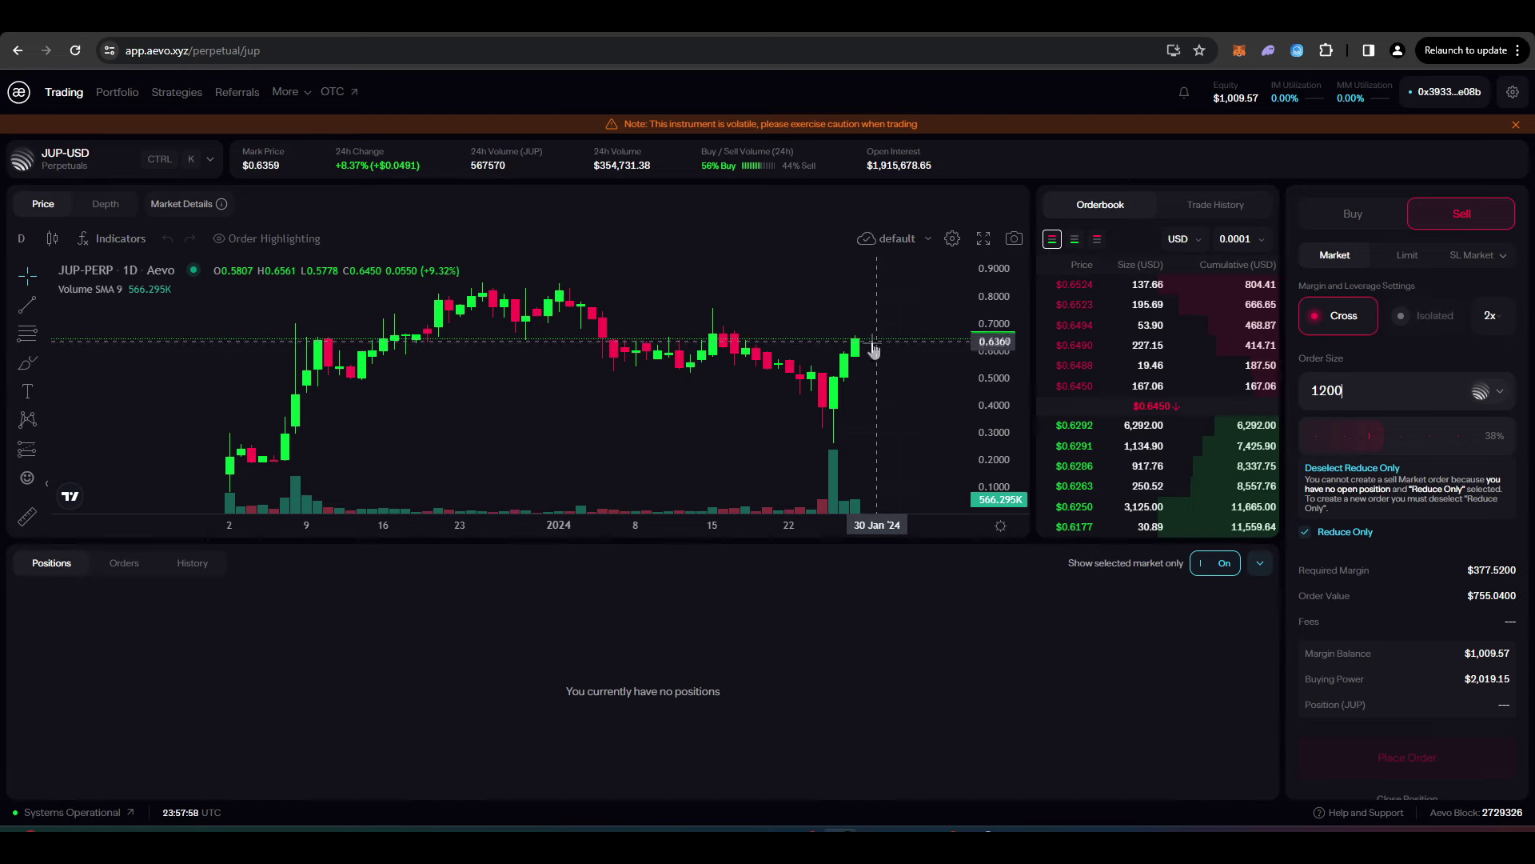
scroll(888, 359, down, 3)
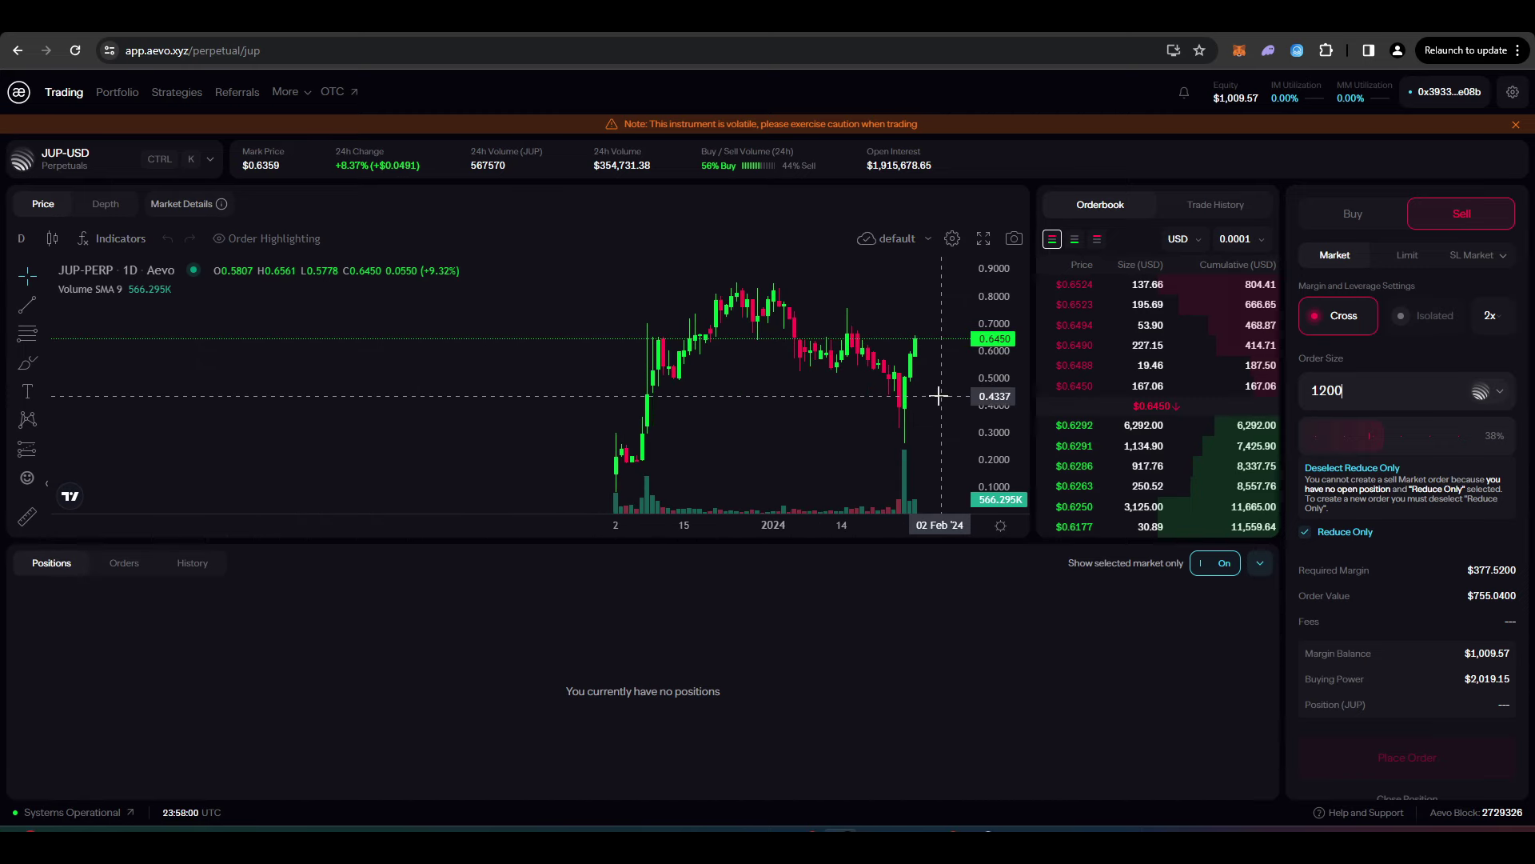
key(ctrl+k)
Browse the ETH options chain, then review portfolio equity of $1,009.57 and aeUSD collateral
click(899, 264)
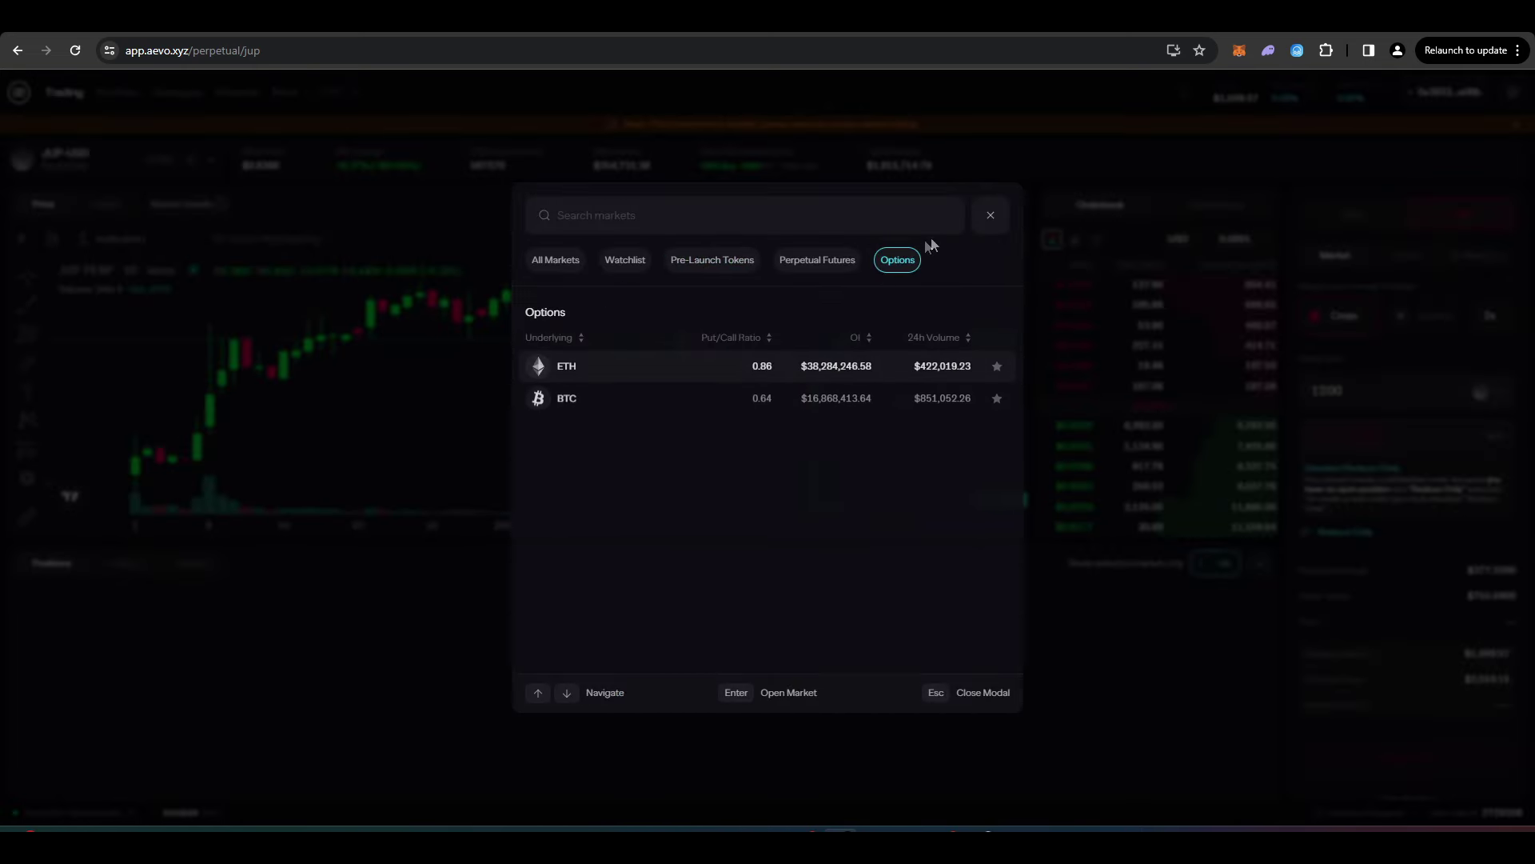
click(881, 371)
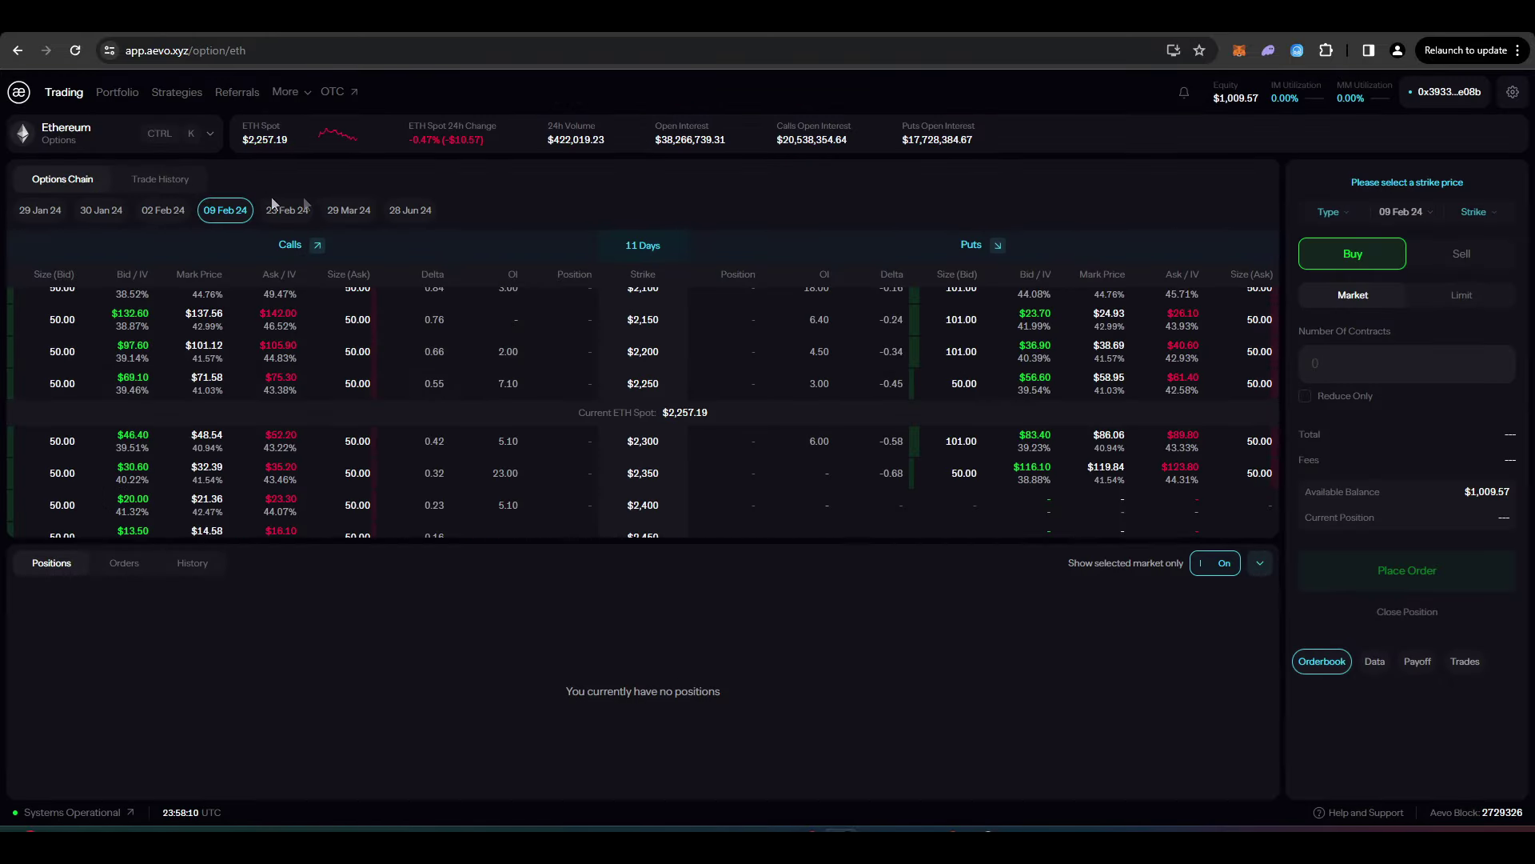
click(117, 92)
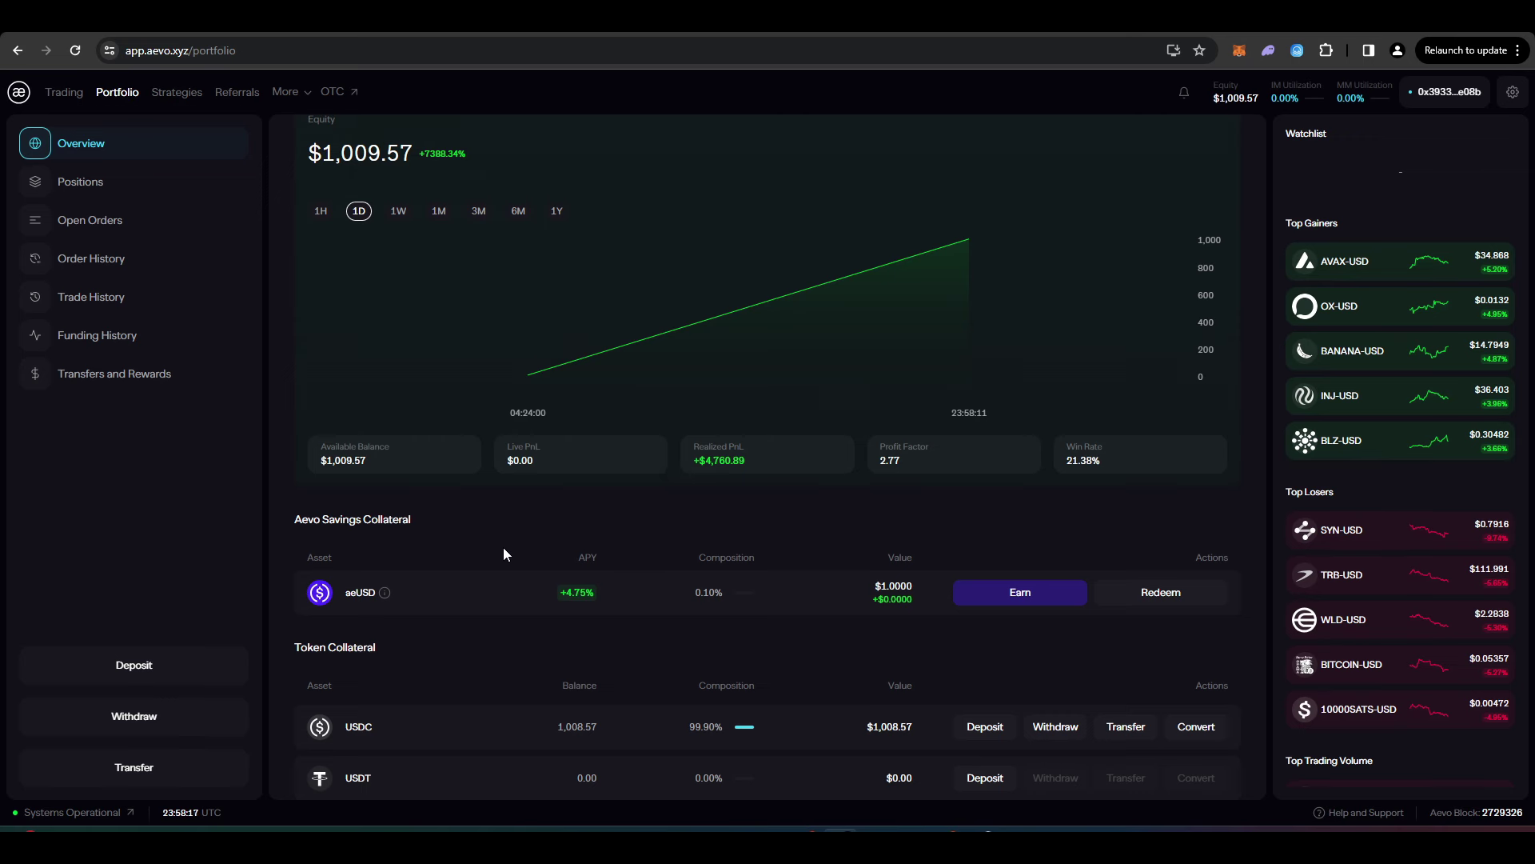
drag(283, 533, 485, 528)
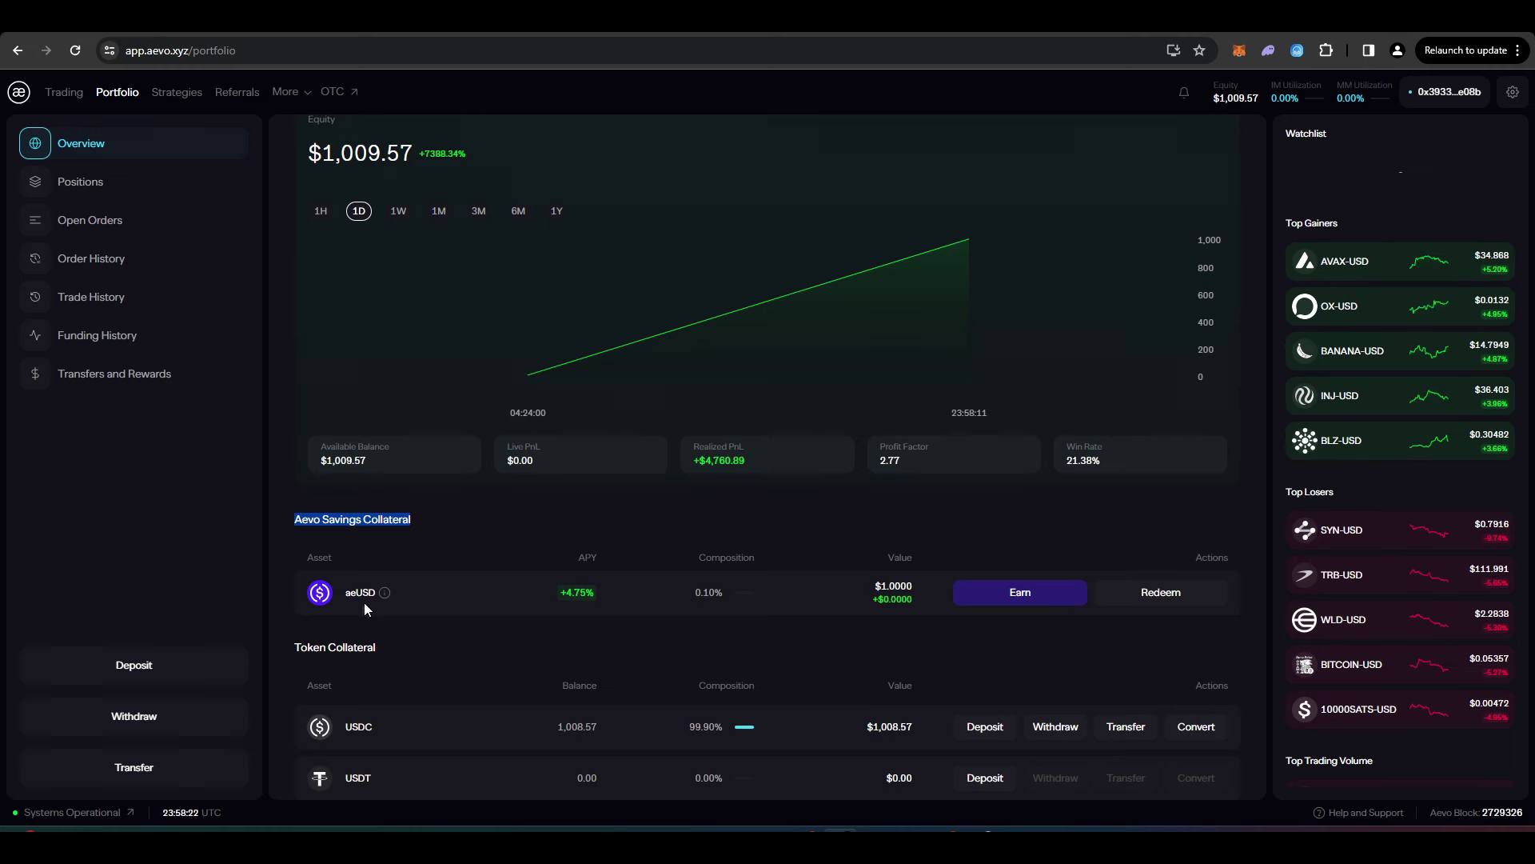
mouse_move(386, 598)
click(464, 531)
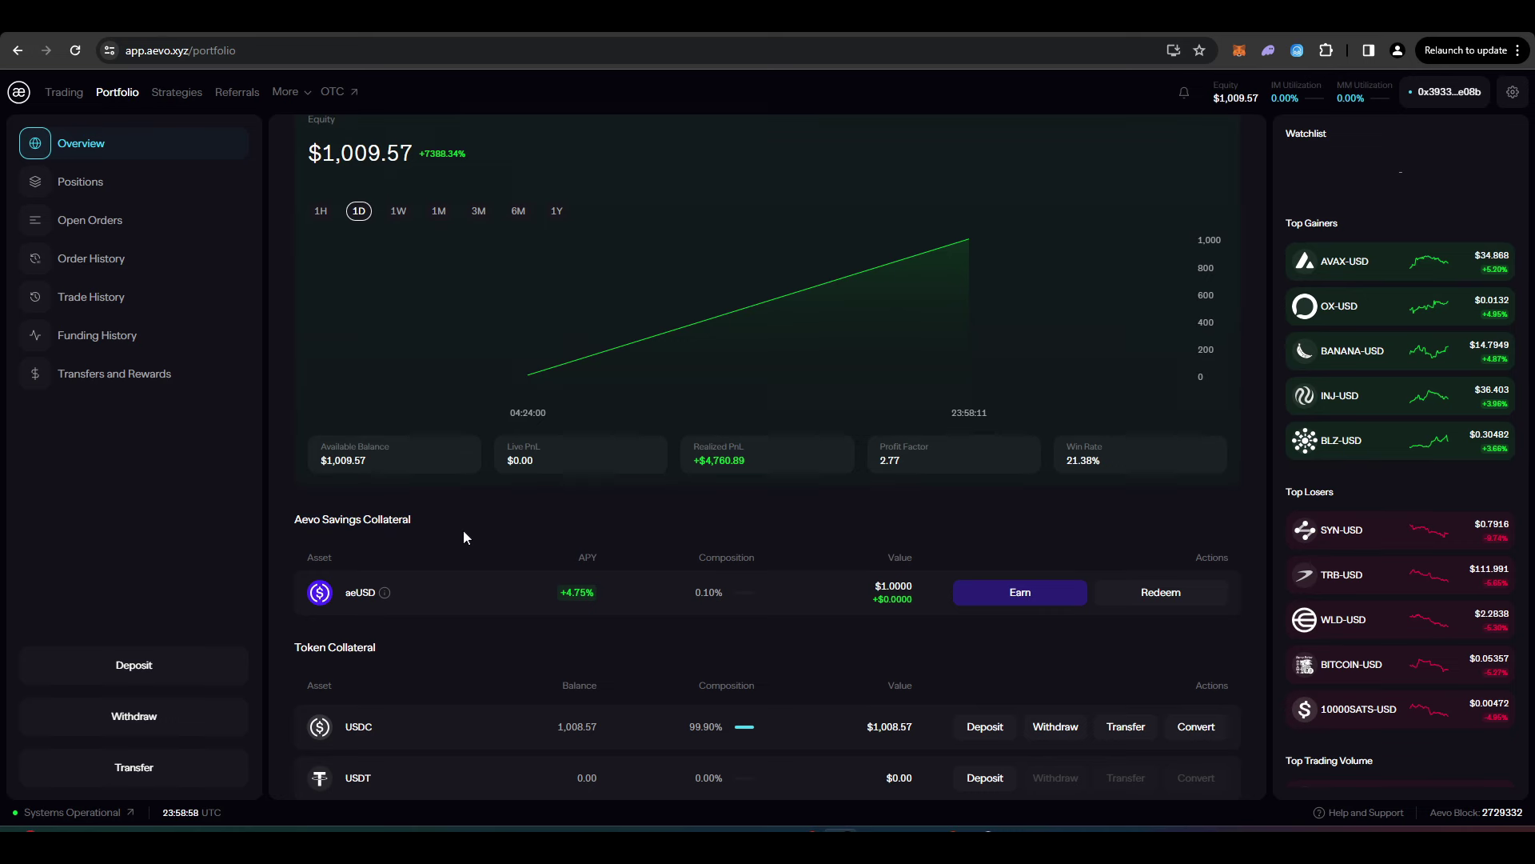
scroll(431, 528, down, 1)
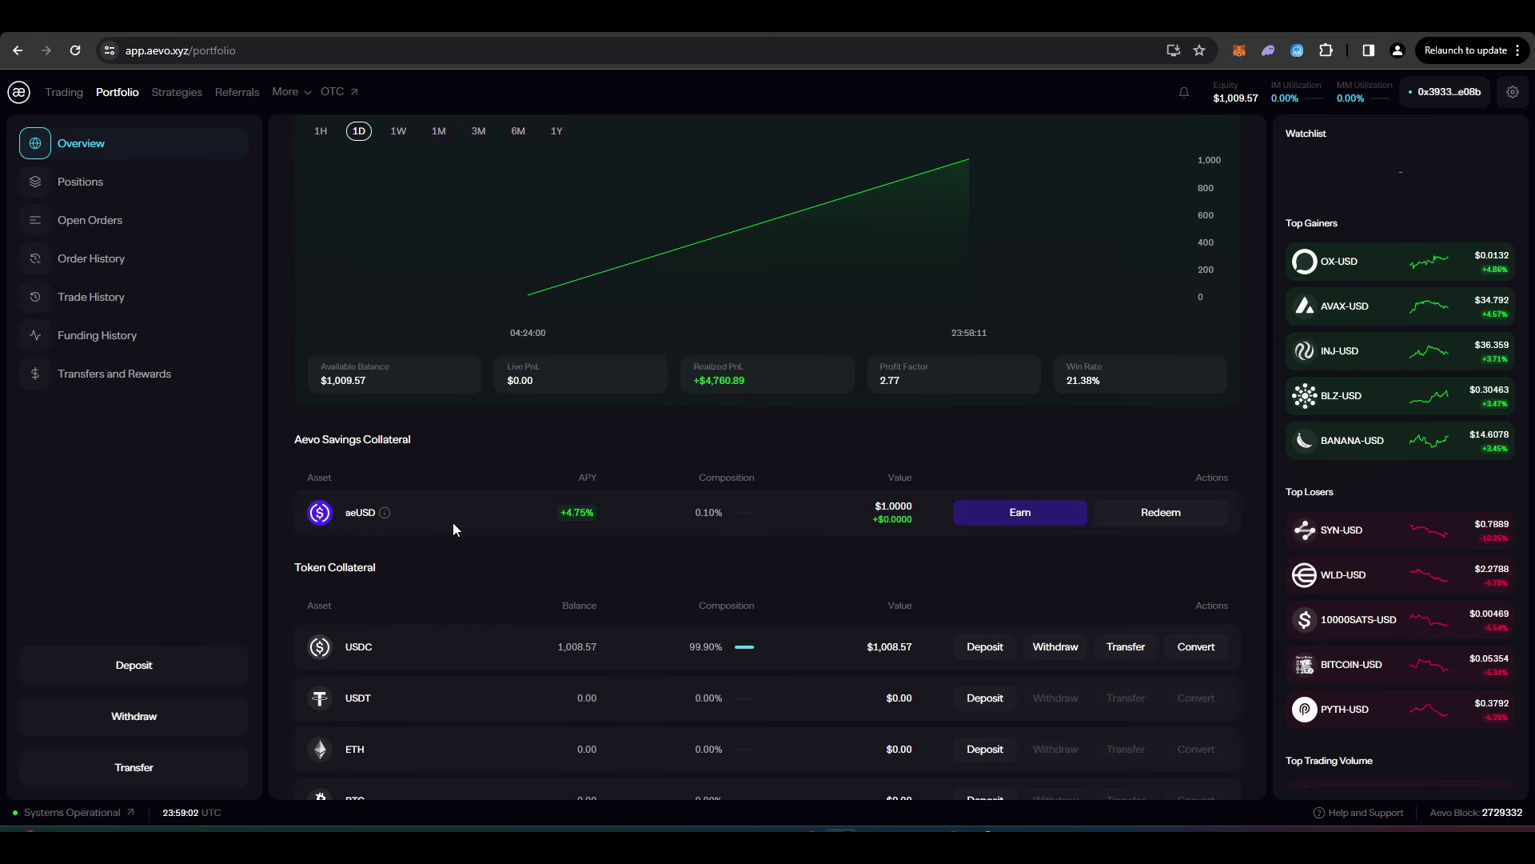
Deposit 100 USDC into aeUSD savings and sign the transfer in MetaMask
click(1028, 520)
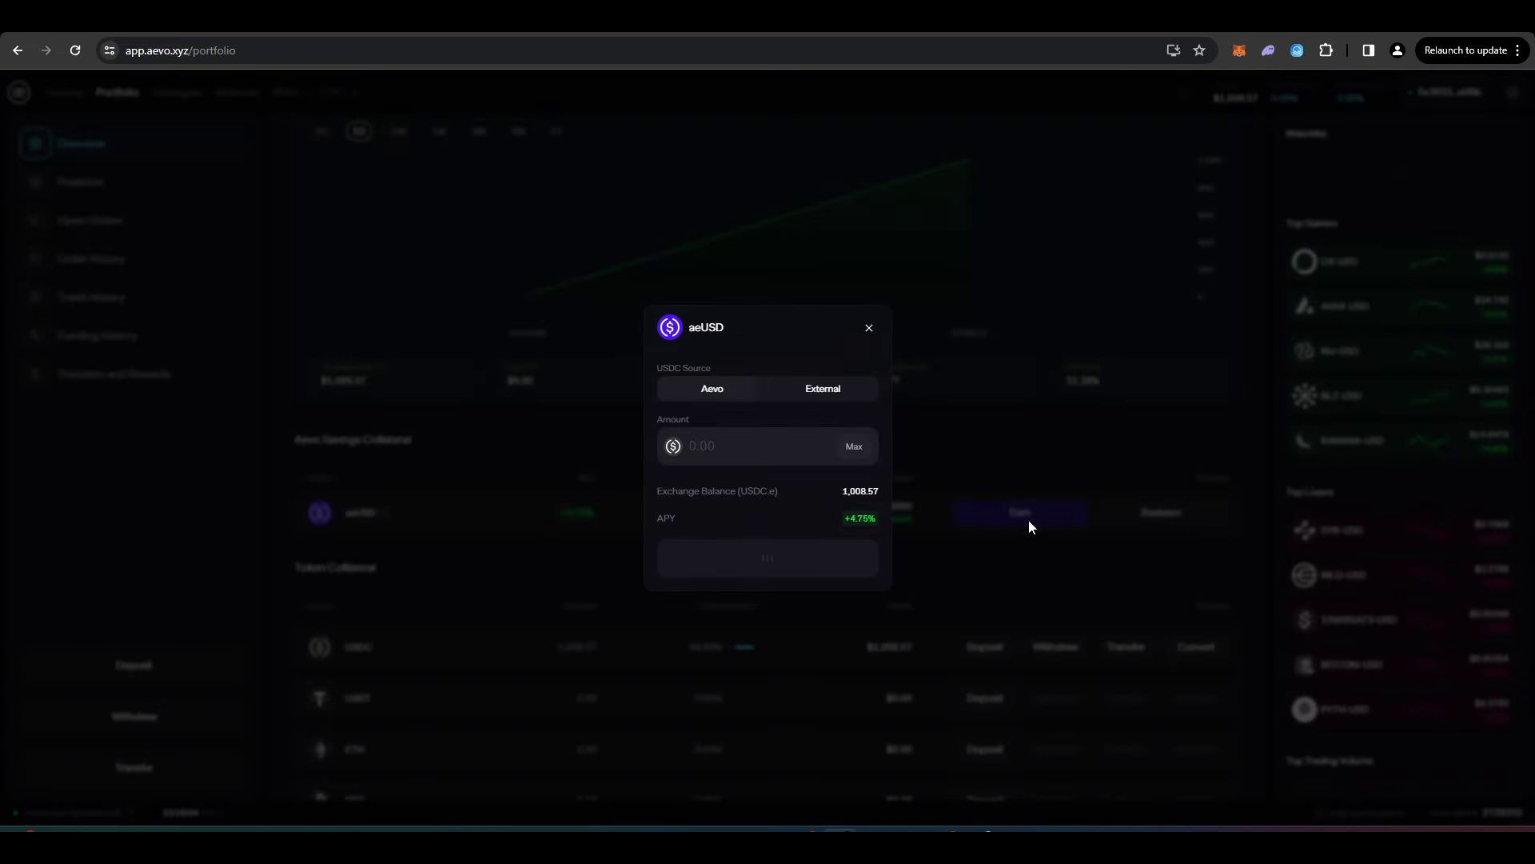
click(783, 446)
text(100)
click(789, 554)
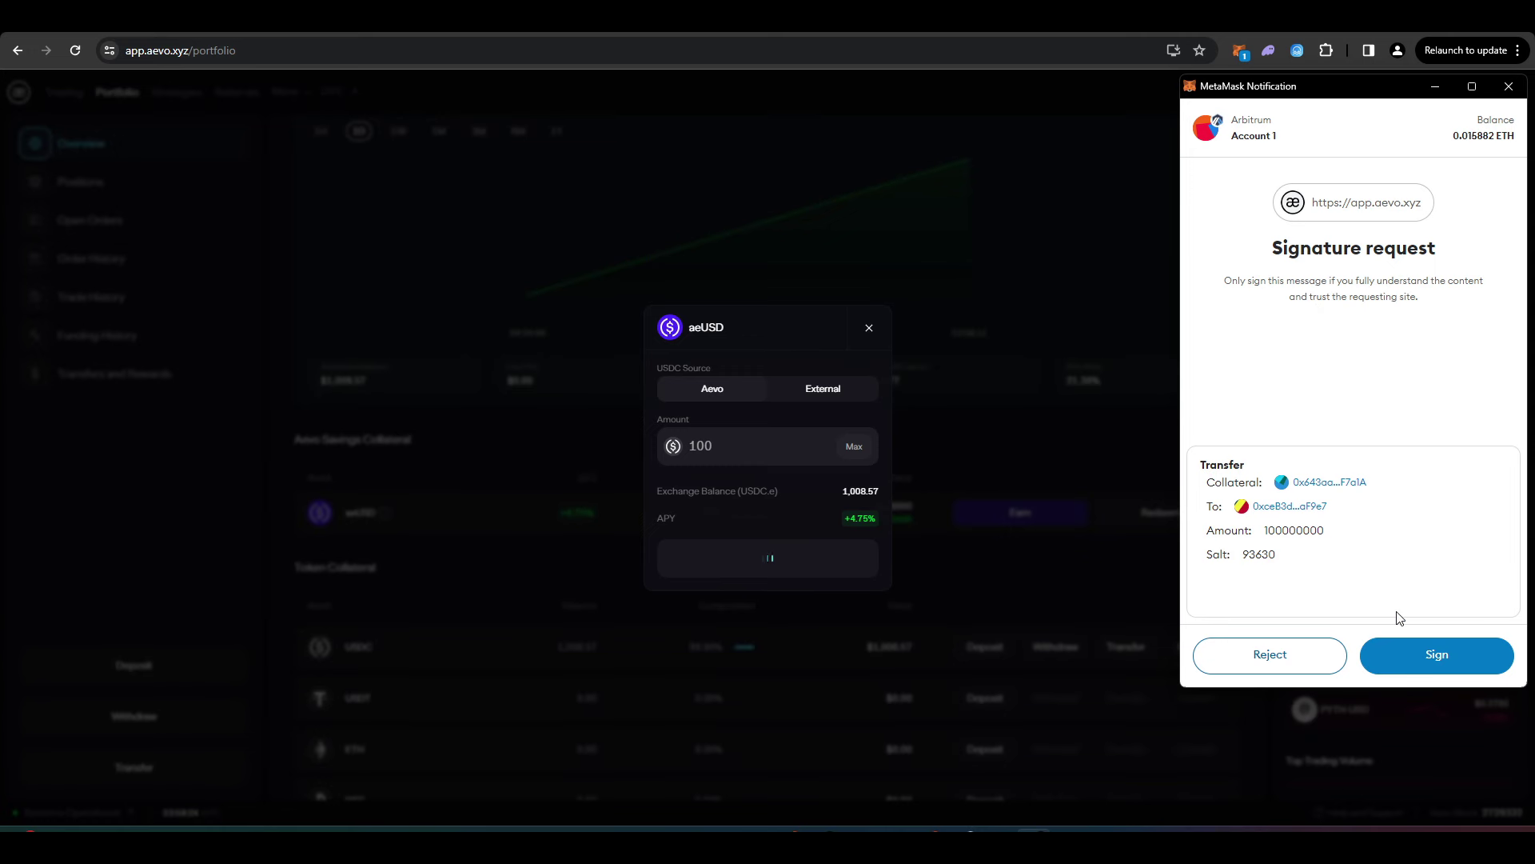
click(1437, 655)
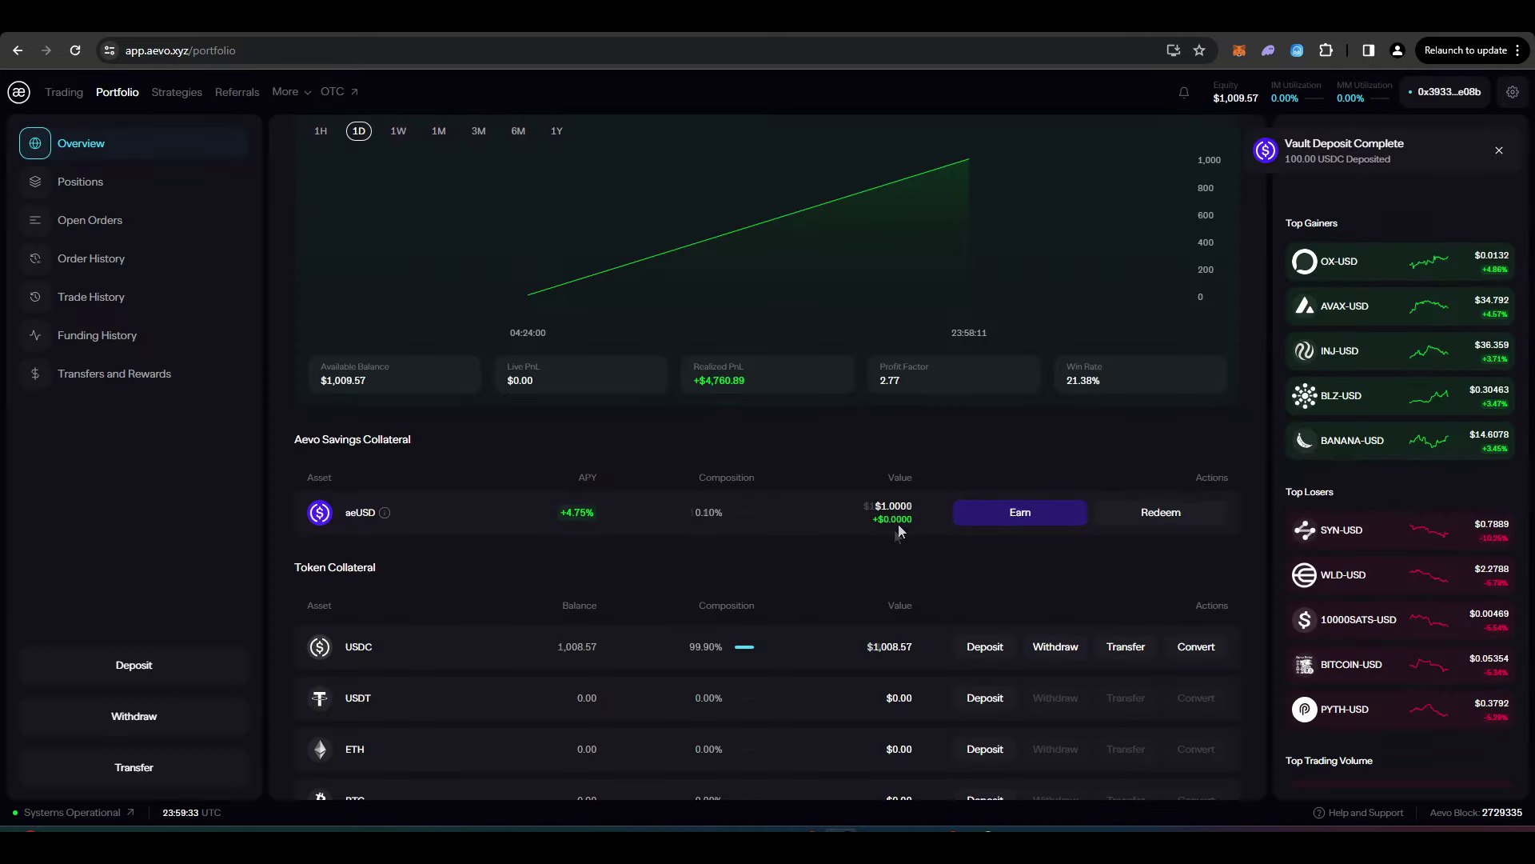
Highlight the new $101.0001 aeUSD value and its +4.75% APY
drag(856, 516, 917, 510)
click(828, 475)
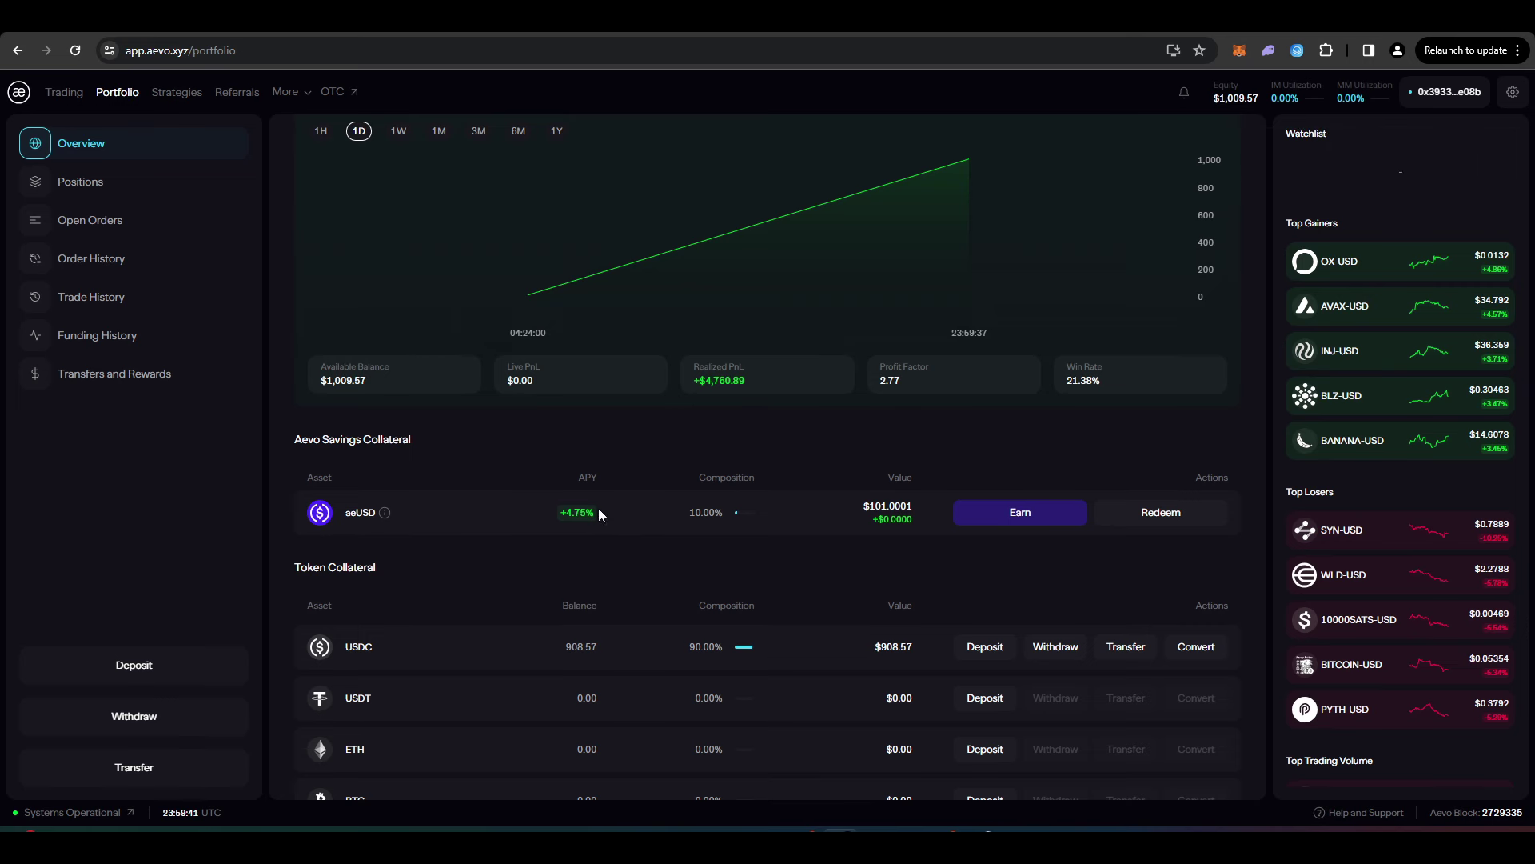
drag(598, 509, 560, 522)
click(686, 467)
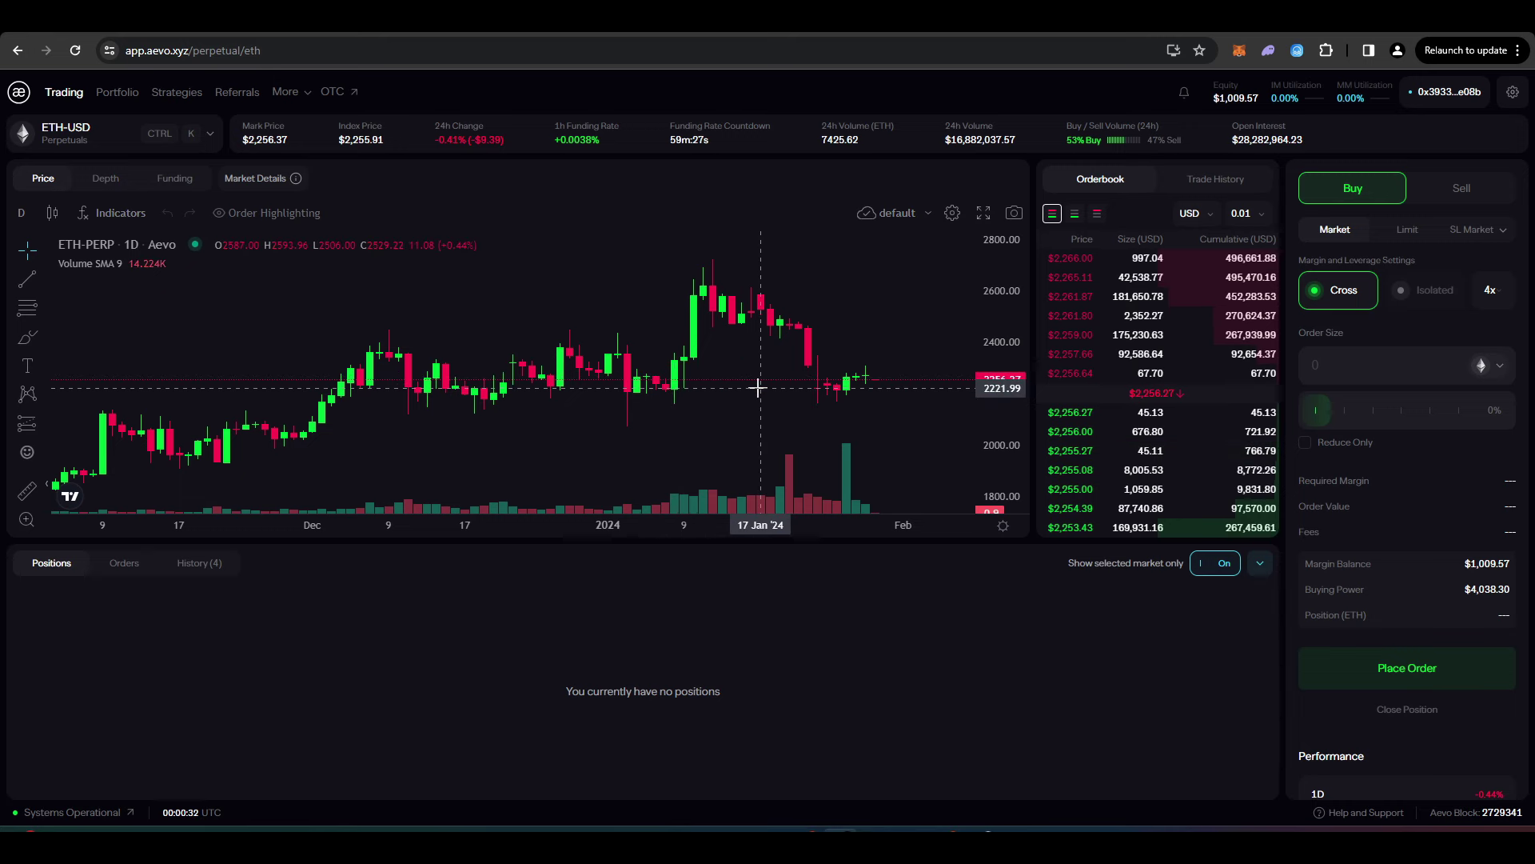
Place a 1000 USDC market buy on ETH-USD in Aevo, then move to the Hyperliquid tab
click(1484, 365)
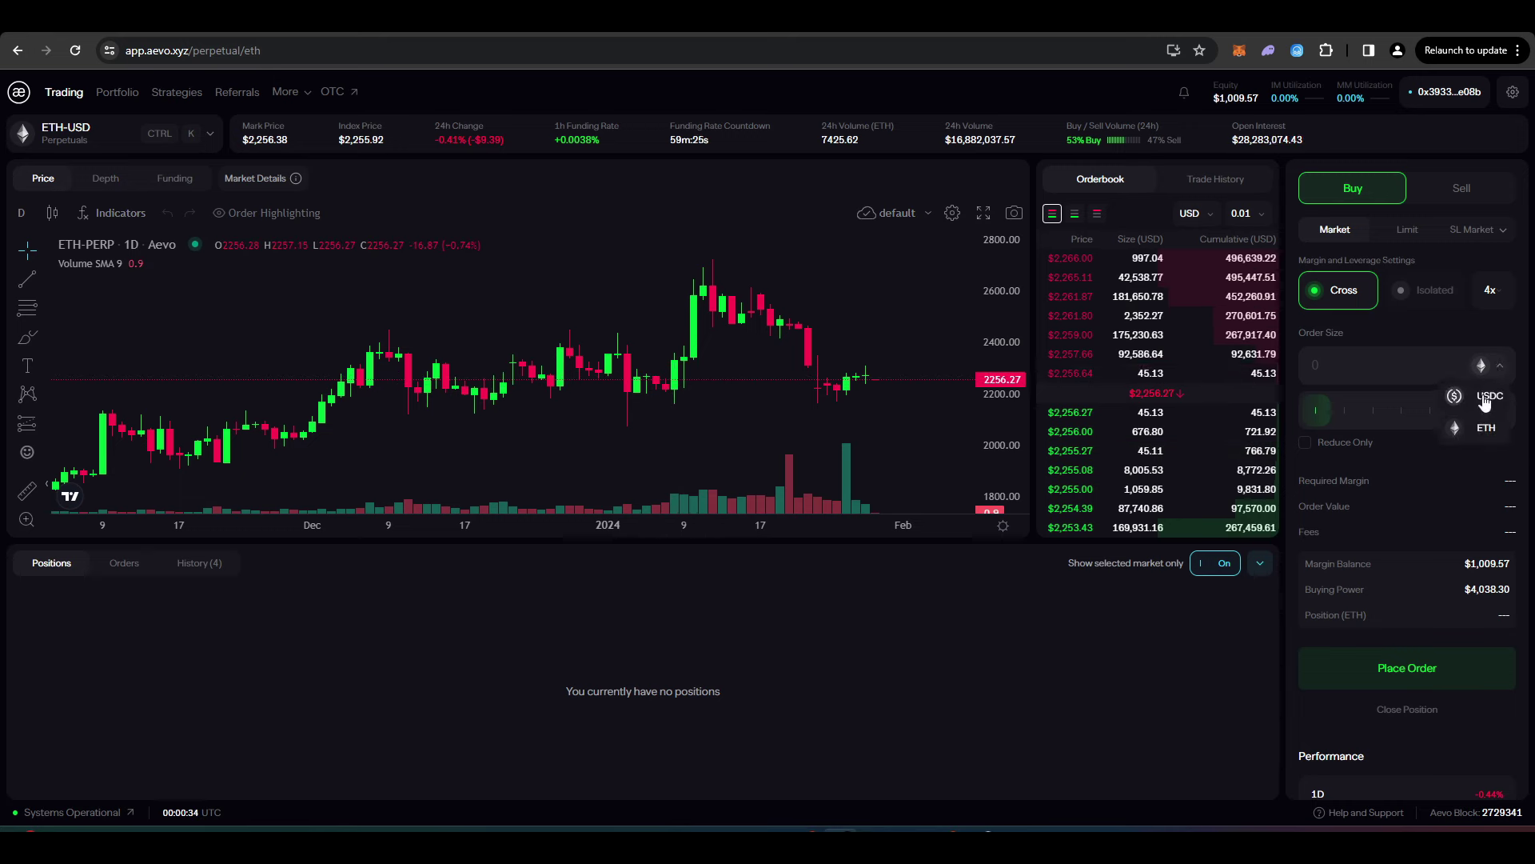
click(1395, 364)
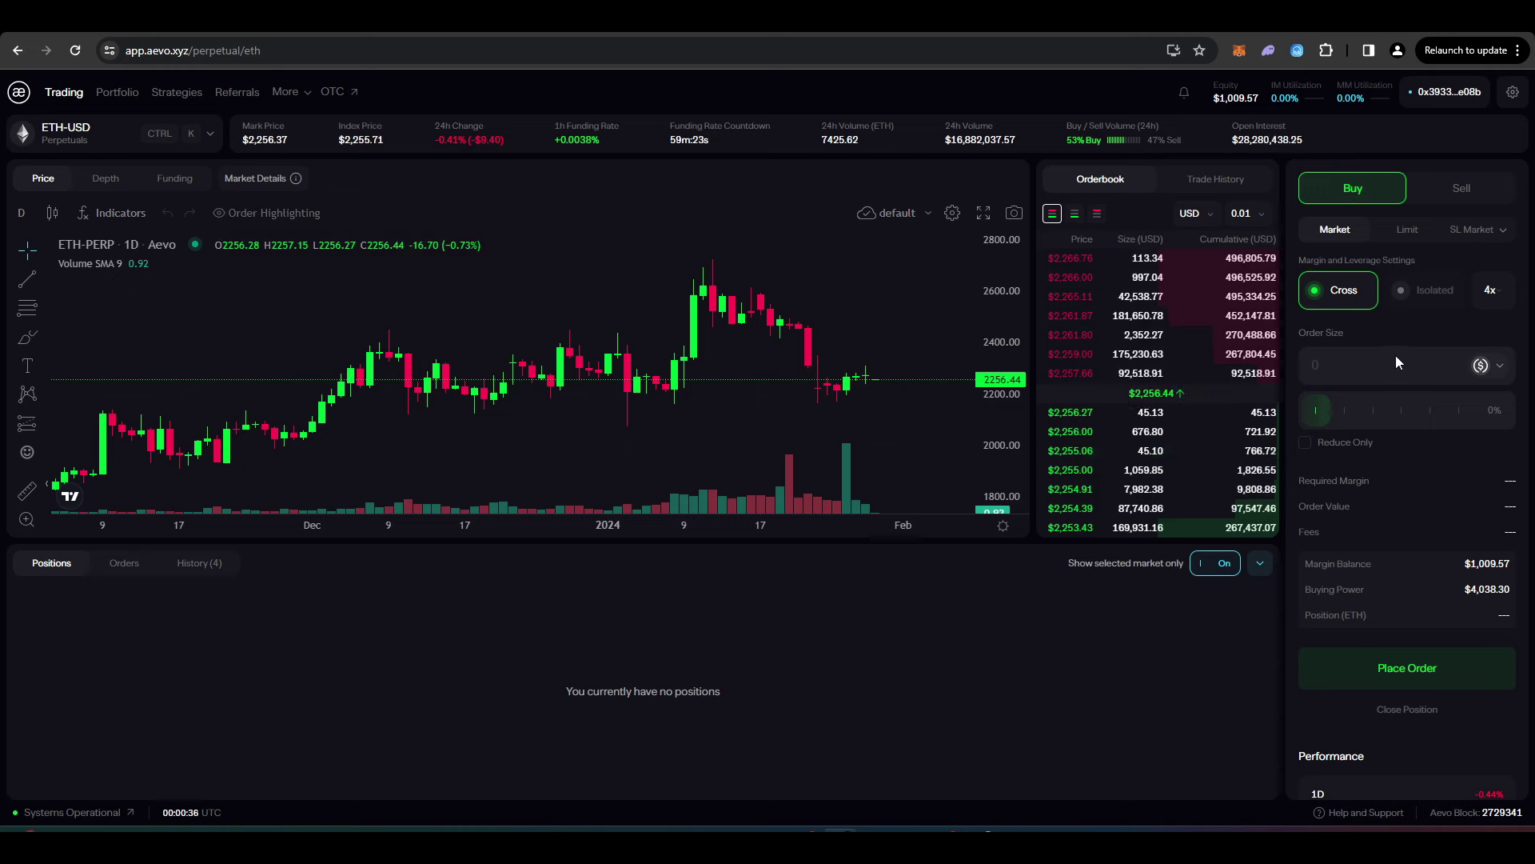
text(1000)
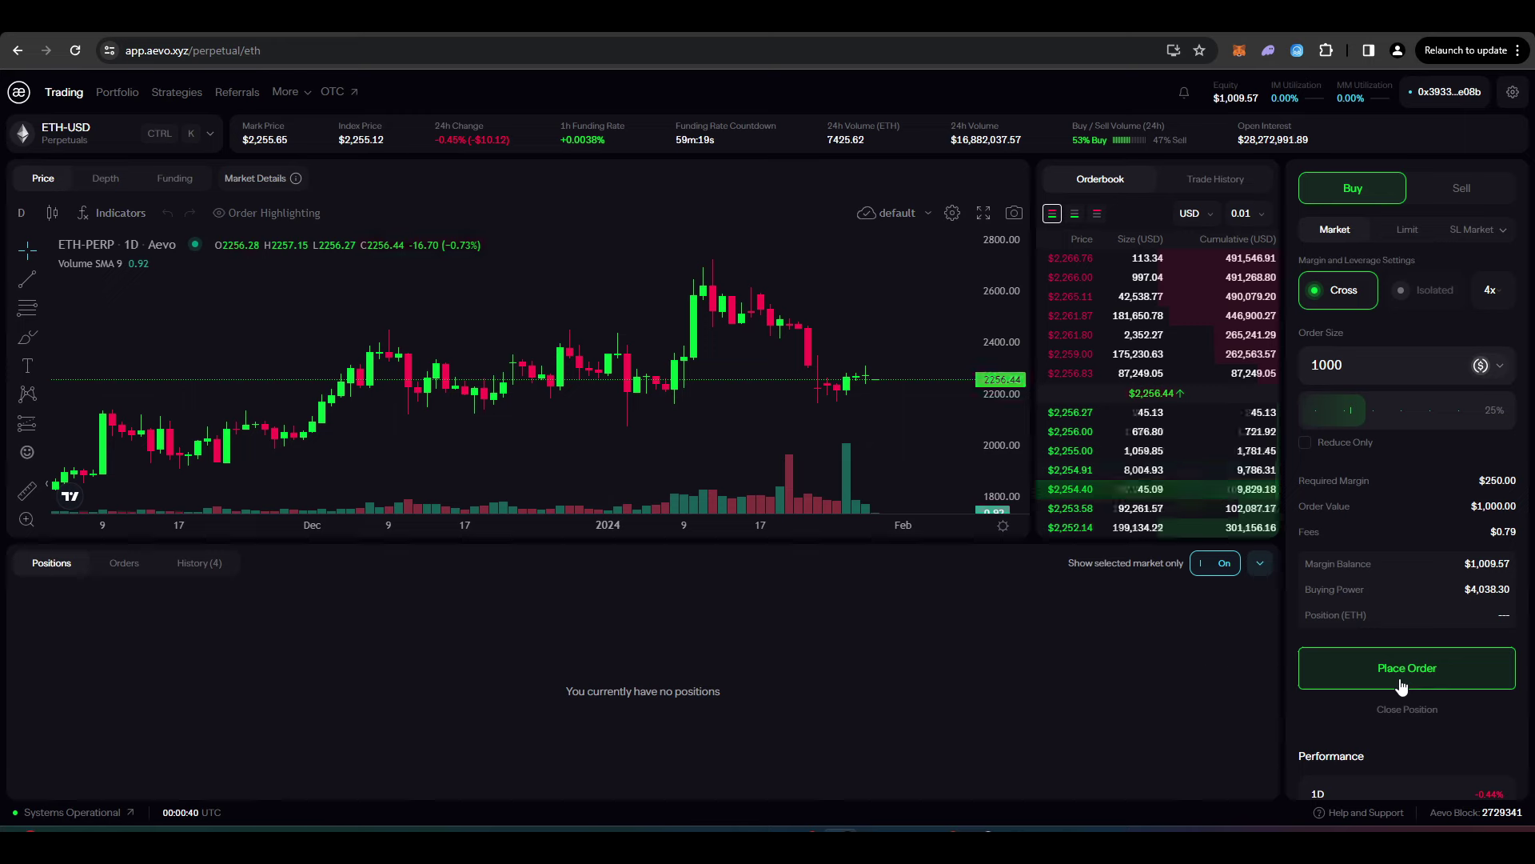
click(1308, 680)
key(ctrl+Tab)
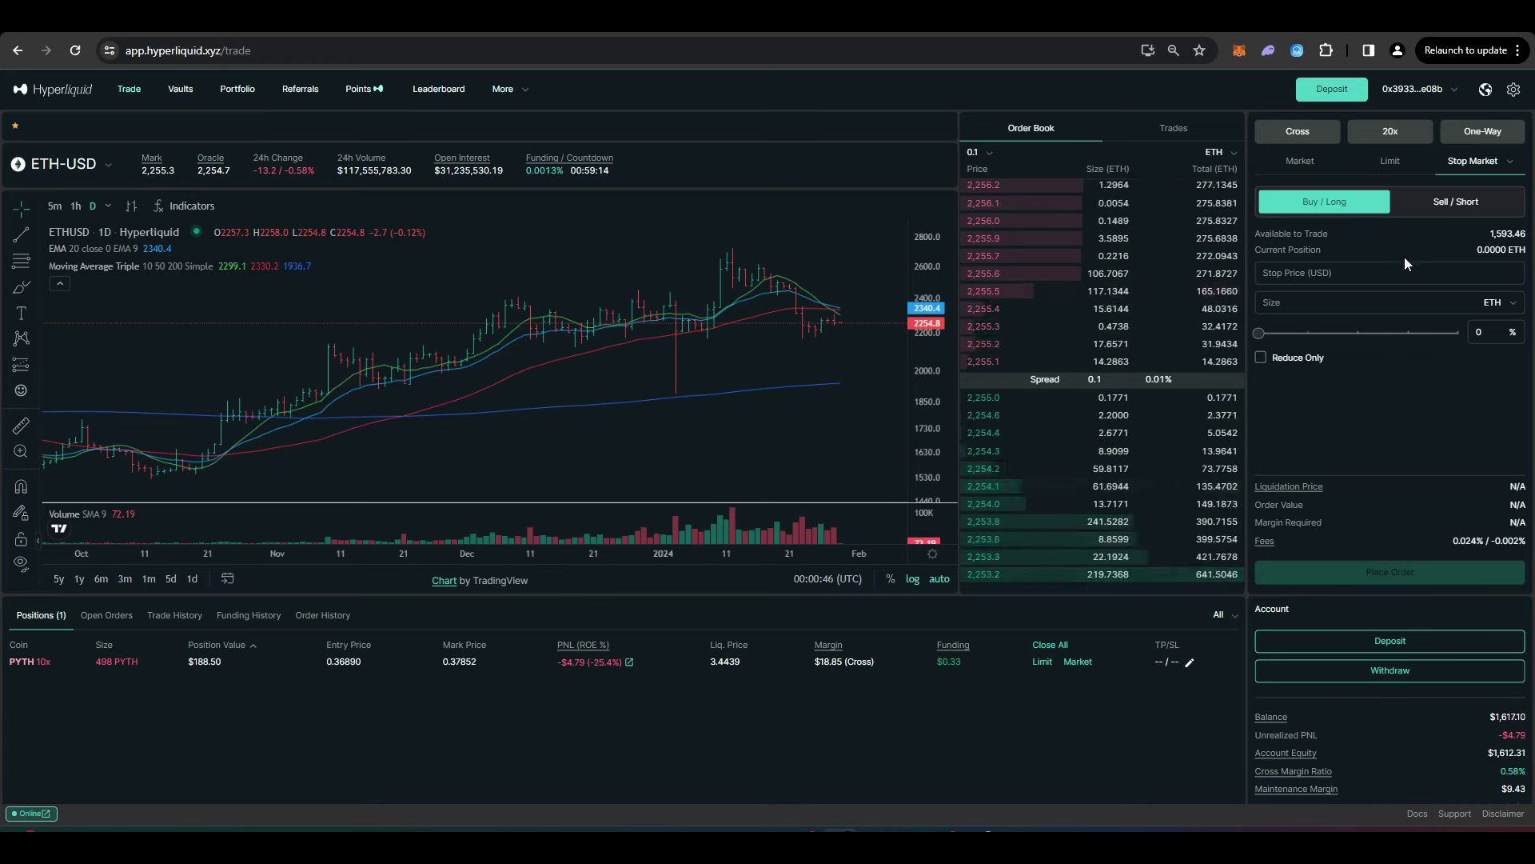
Open a $1,000 ETH-USD market short on Hyperliquid, then list Aevo's pre-launch token markets
click(1452, 200)
click(1300, 160)
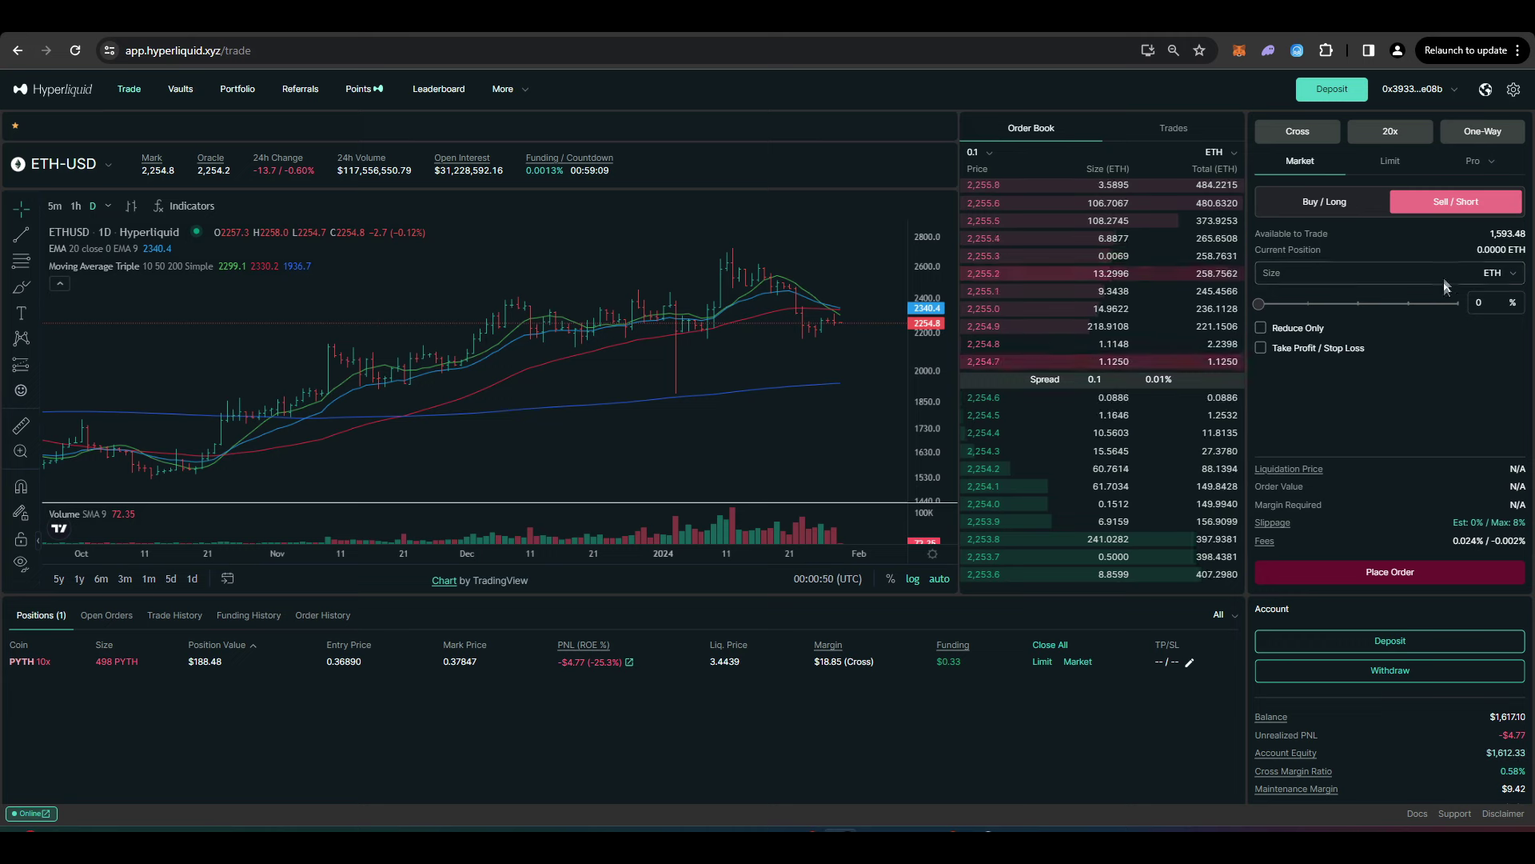
click(1488, 276)
click(1499, 294)
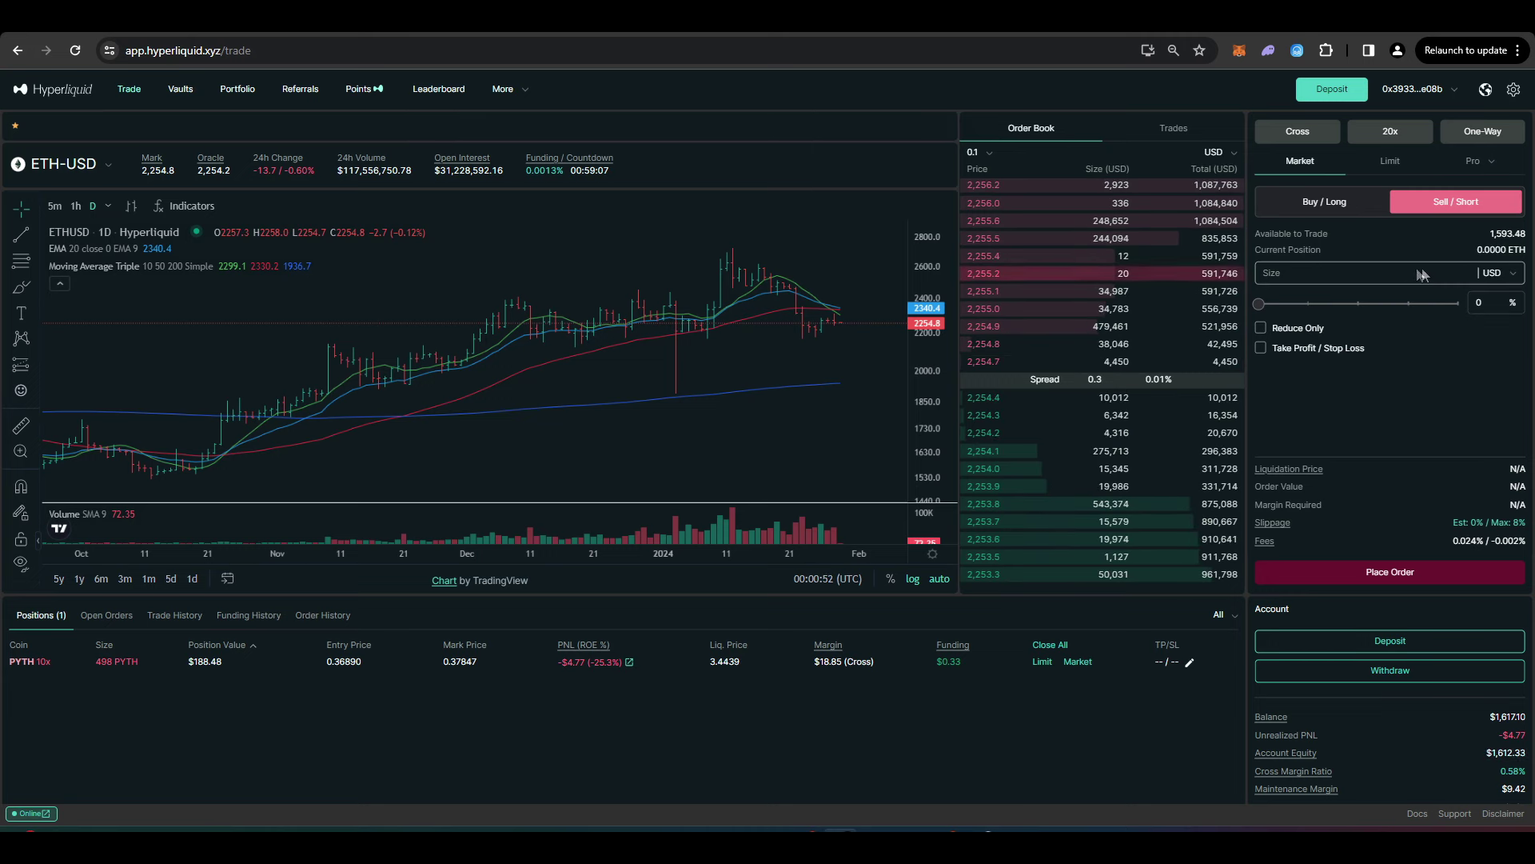
click(1422, 272)
text(1000)
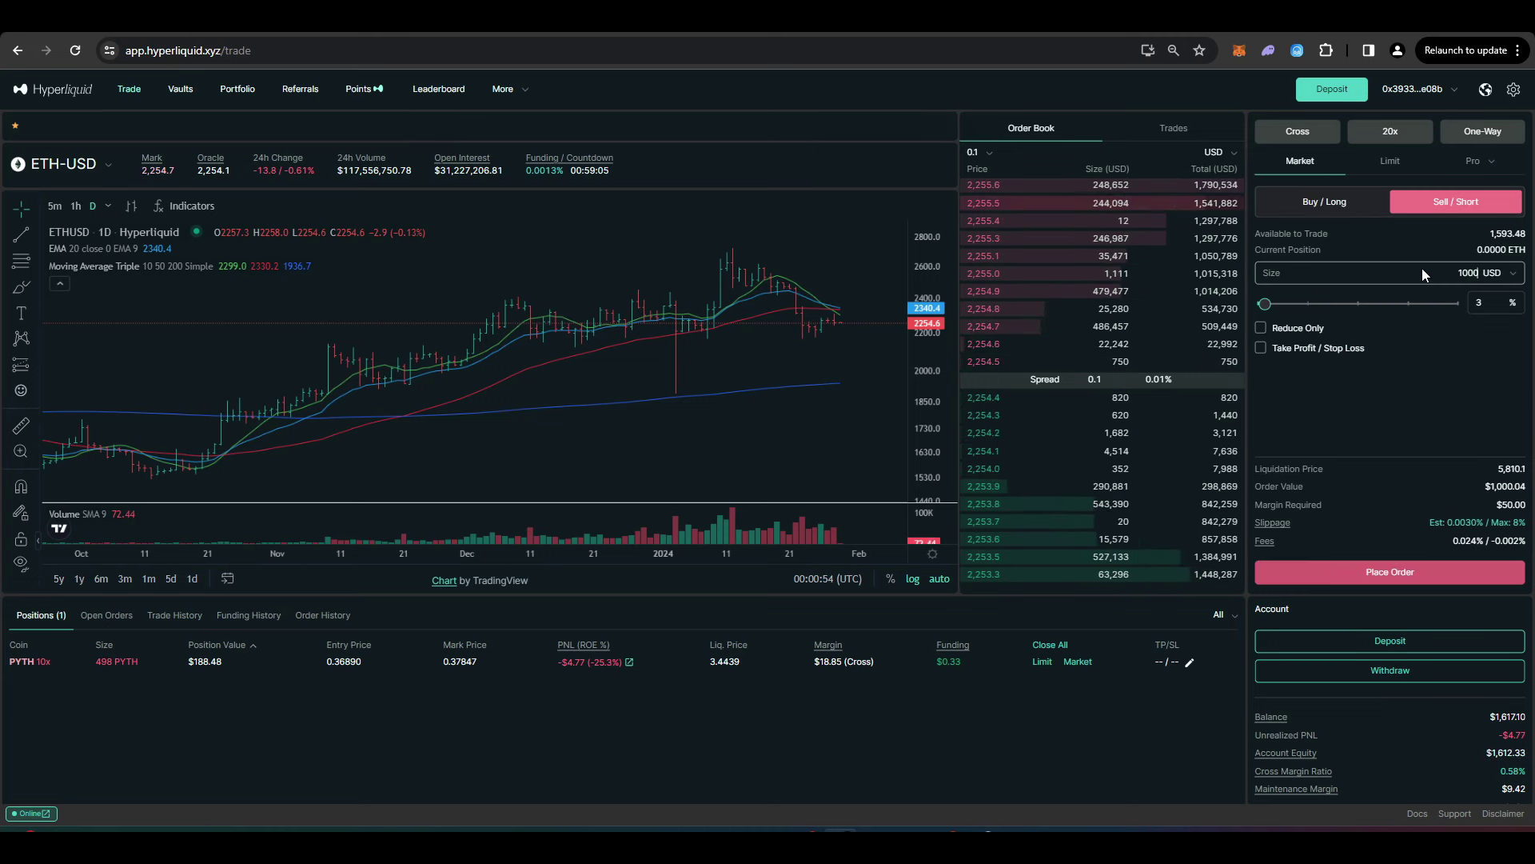
click(1390, 572)
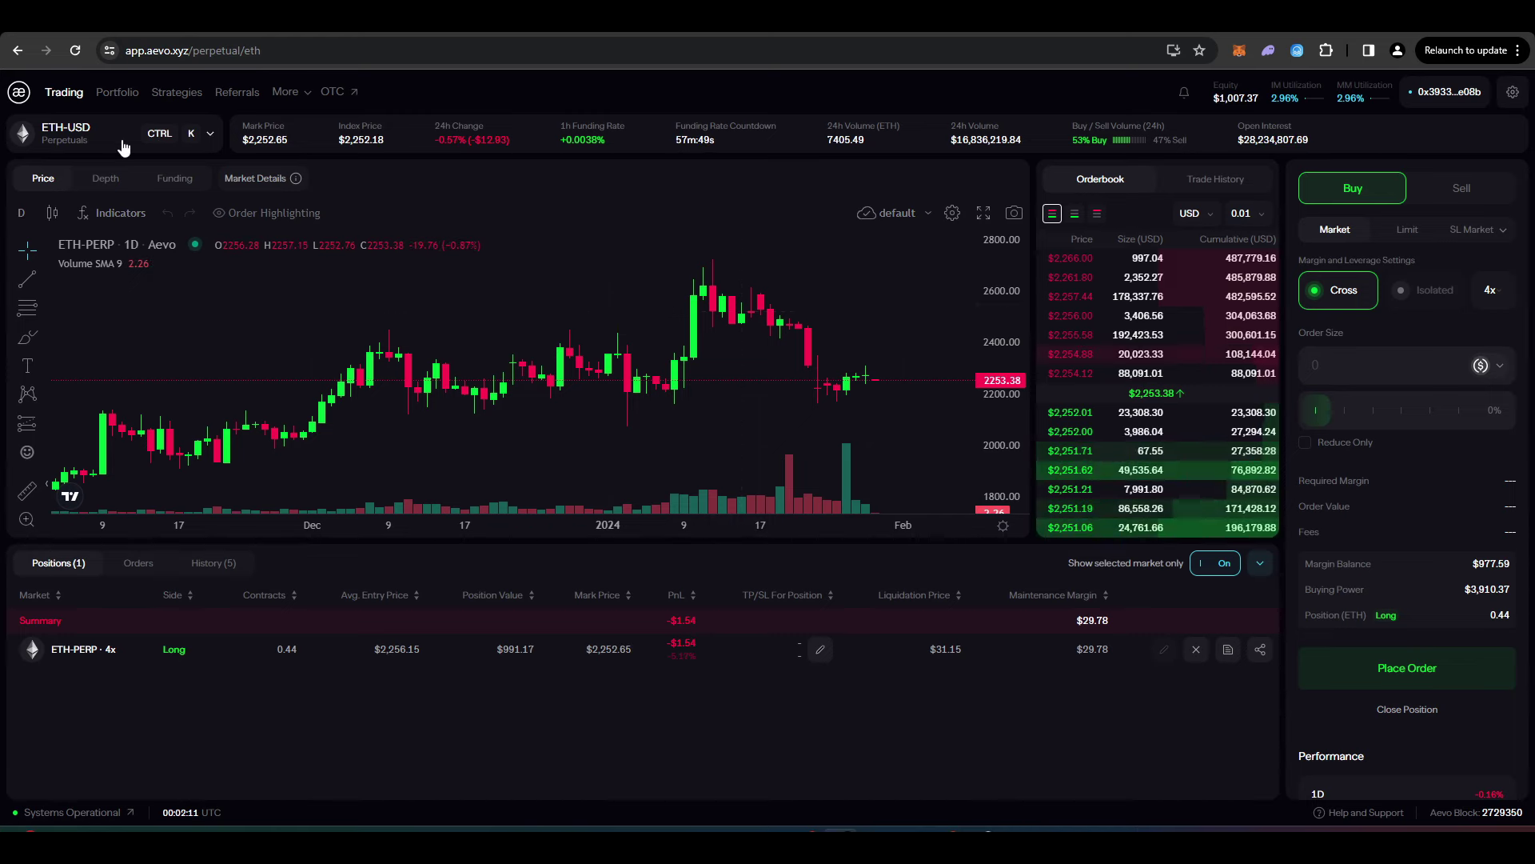
click(128, 143)
click(708, 261)
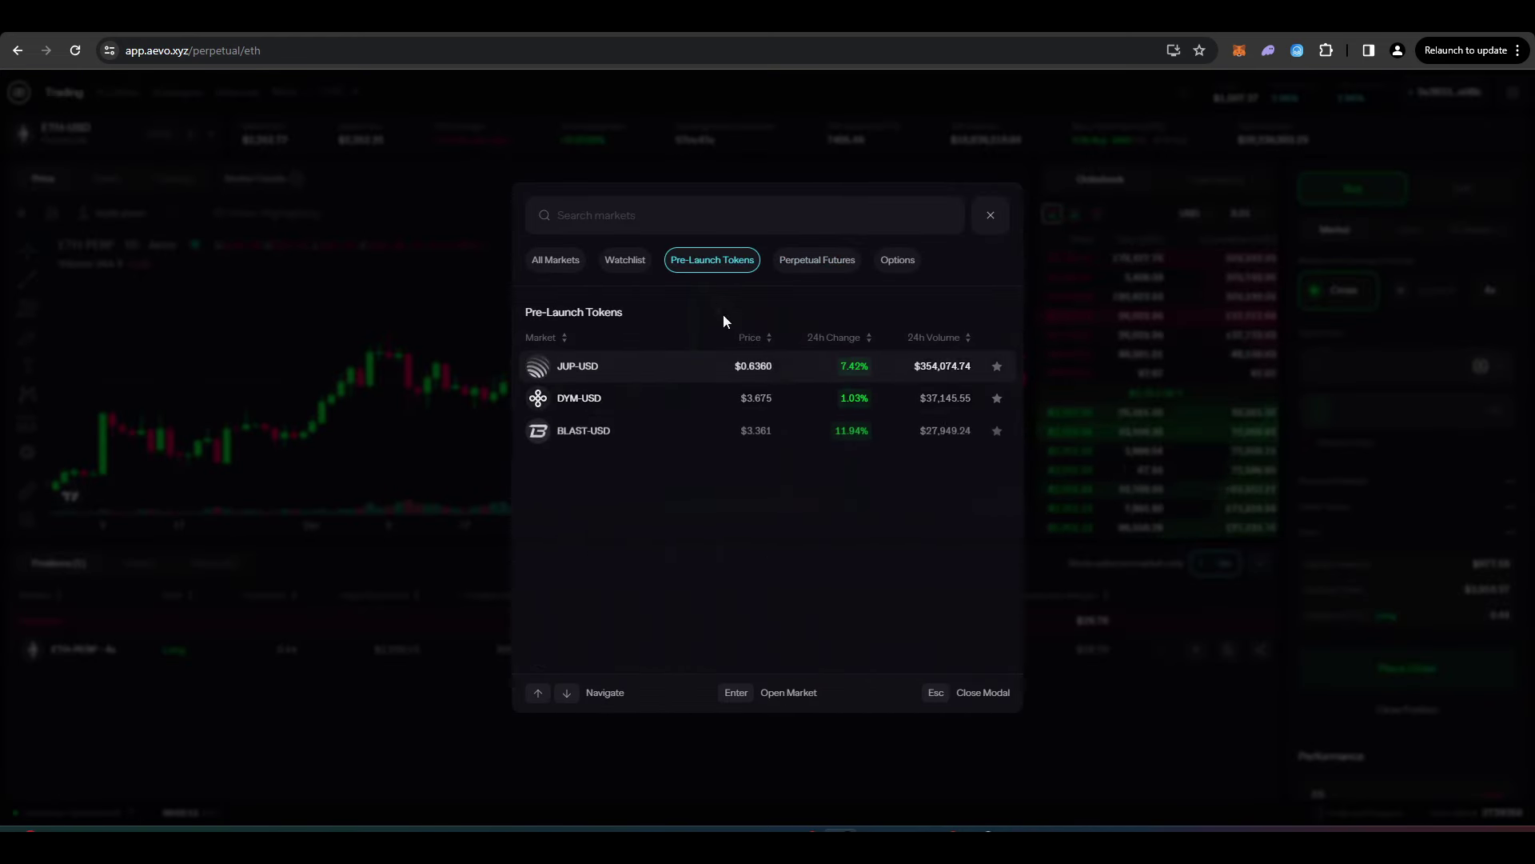